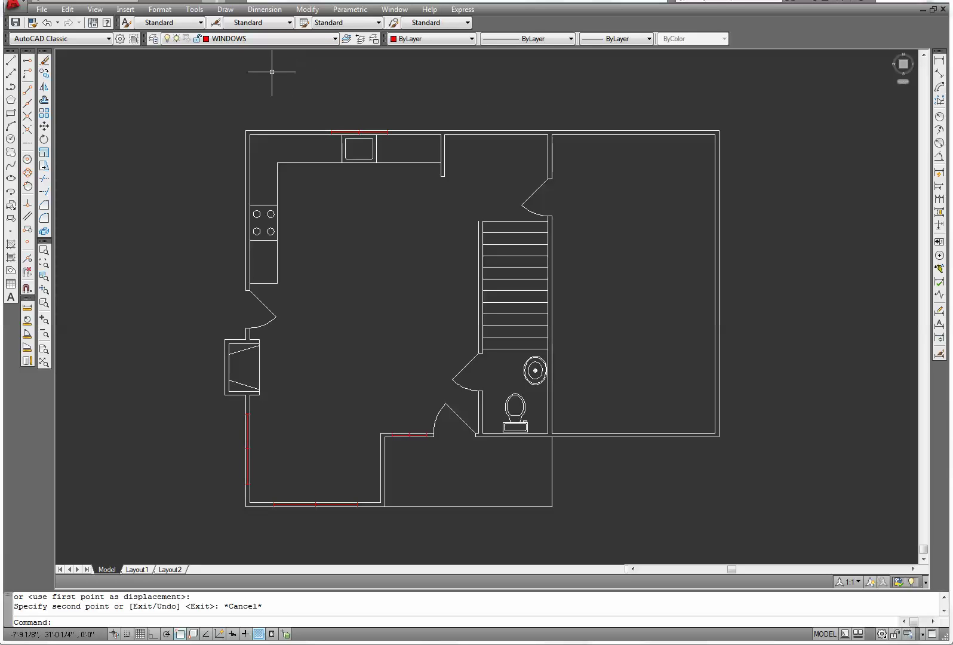
Make layer 0 current and draw a 30 by 30 inch square in the open floor area beside the kitchen counter.
{"action": "left_click", "coordinate": [335, 39]}
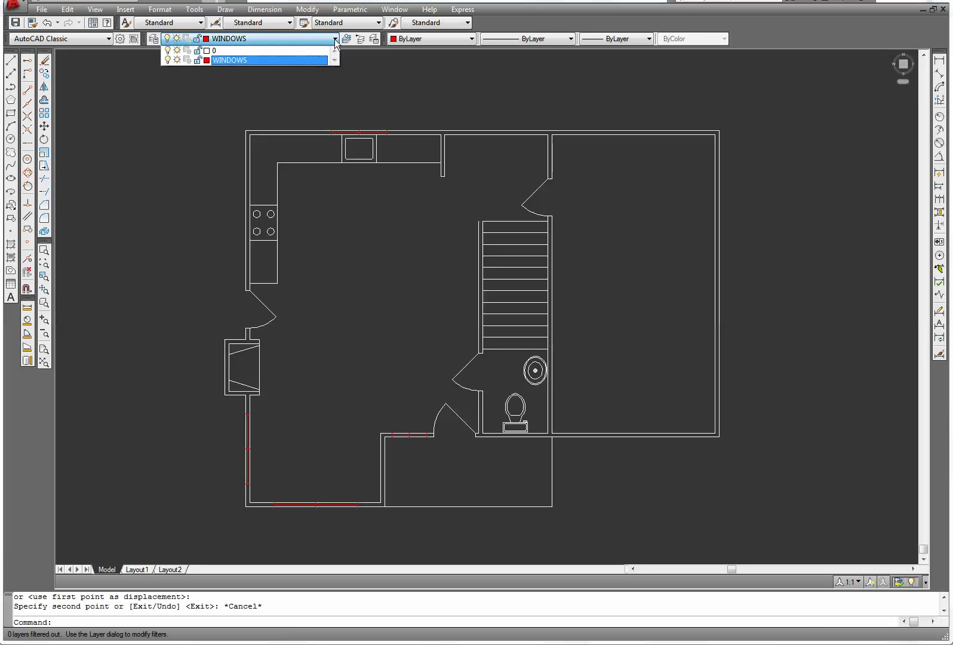
{"action": "left_click", "coordinate": [229, 51]}
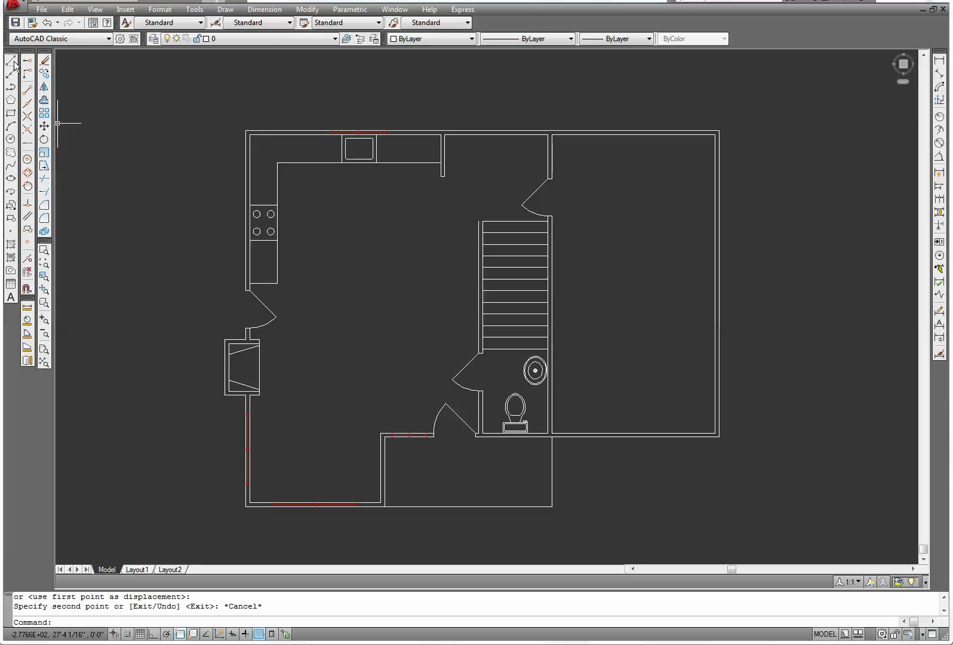
{"action": "left_click", "coordinate": [11, 113]}
{"action": "left_click", "coordinate": [322, 302]}
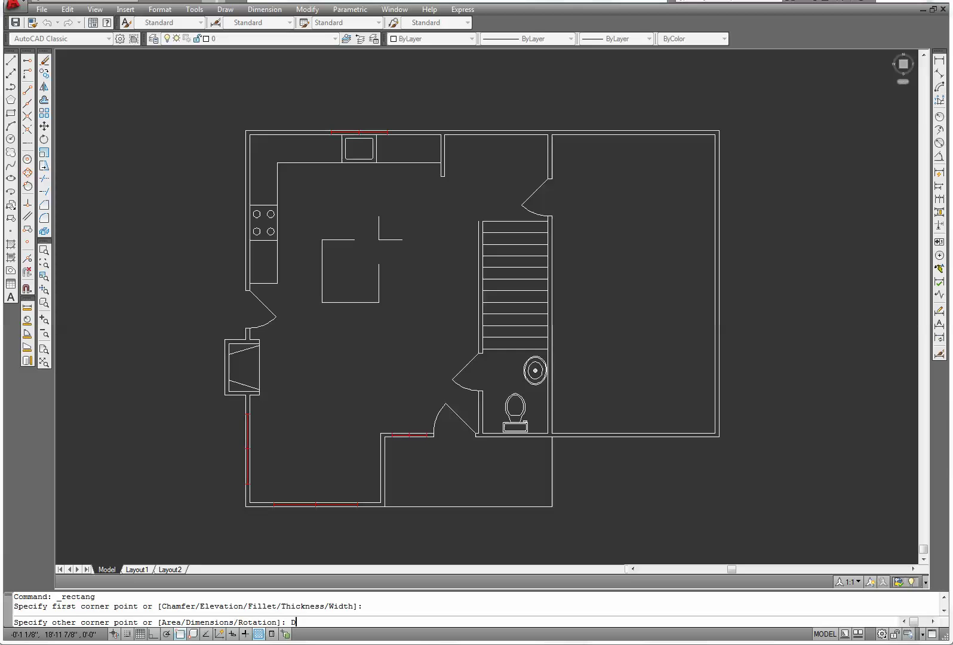
{"action": "key", "text": "Return"}
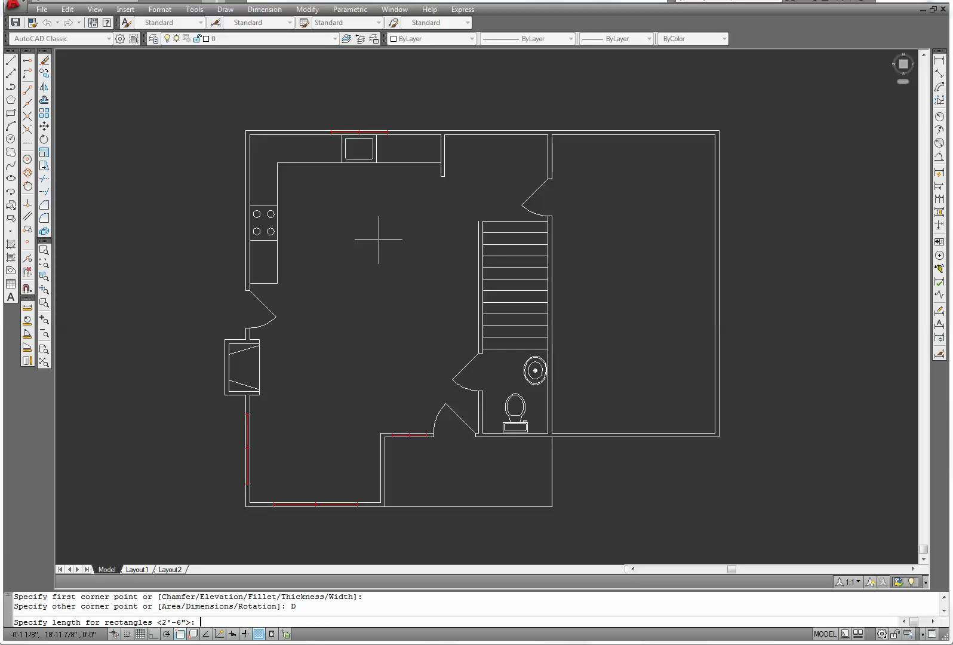
{"action": "type", "text": "30"}
{"action": "key", "text": "Return"}
{"action": "type", "text": "30"}
{"action": "key", "text": "Return"}
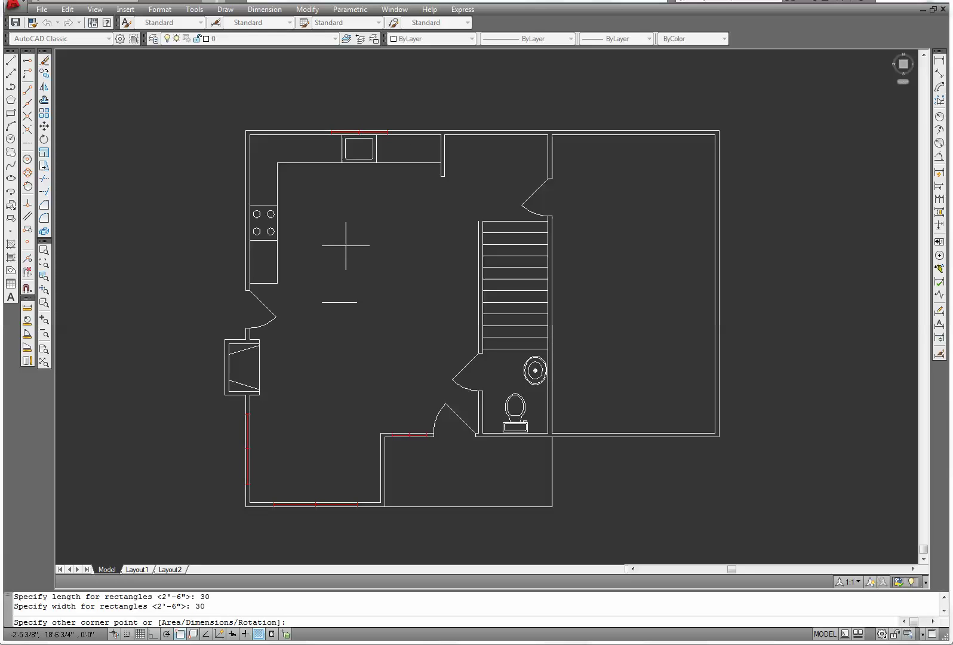
{"action": "left_click", "coordinate": [385, 227]}
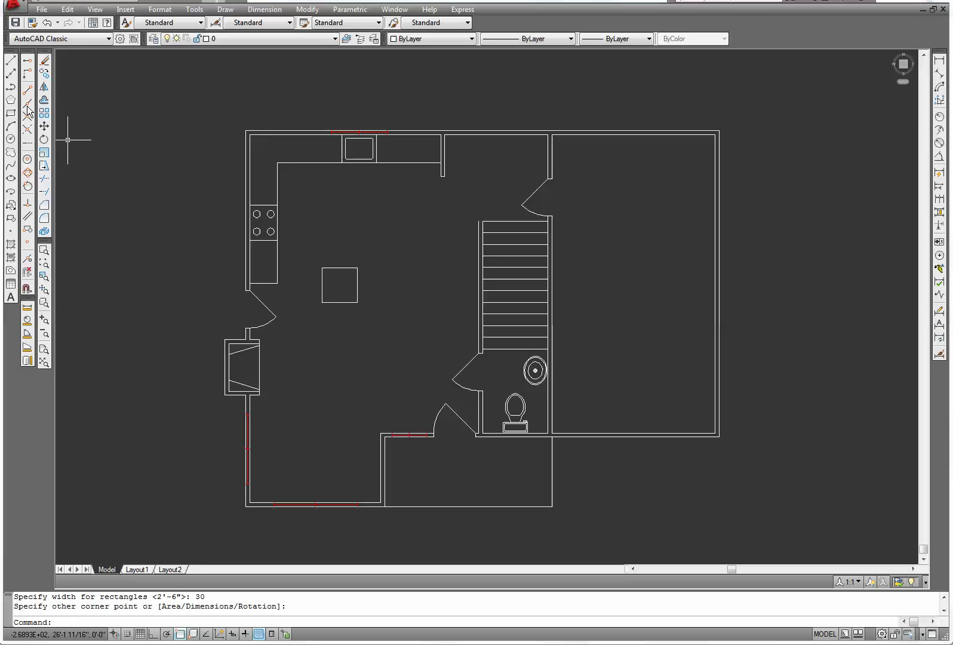
Copy the square by its upper-left corner to the alcove's upper-left corner and to the large room's upper-left corner.
{"action": "left_click", "coordinate": [44, 73]}
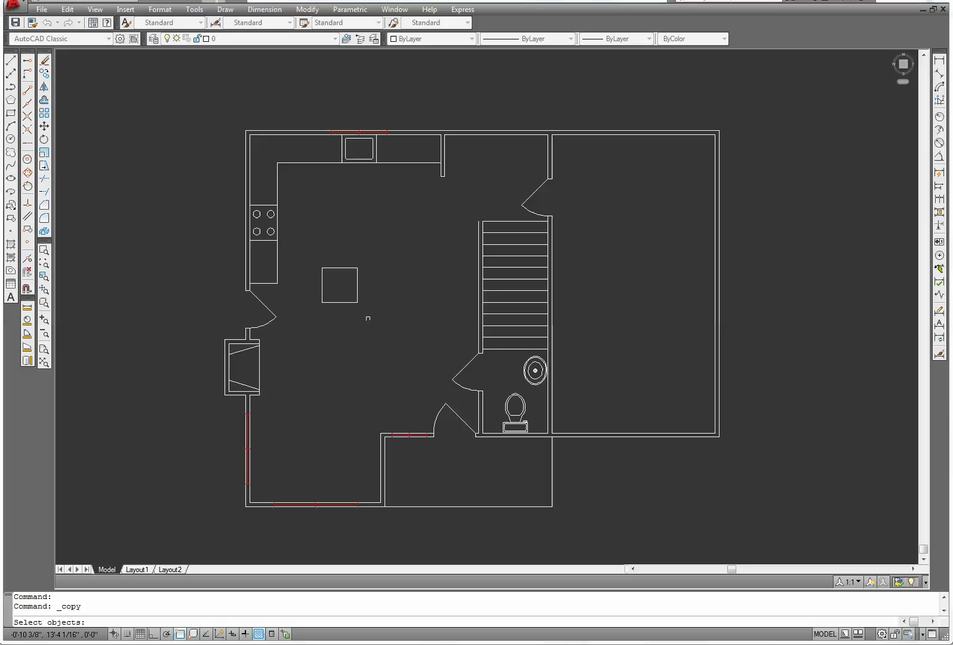
{"action": "left_click", "coordinate": [352, 302]}
{"action": "key", "text": "Return"}
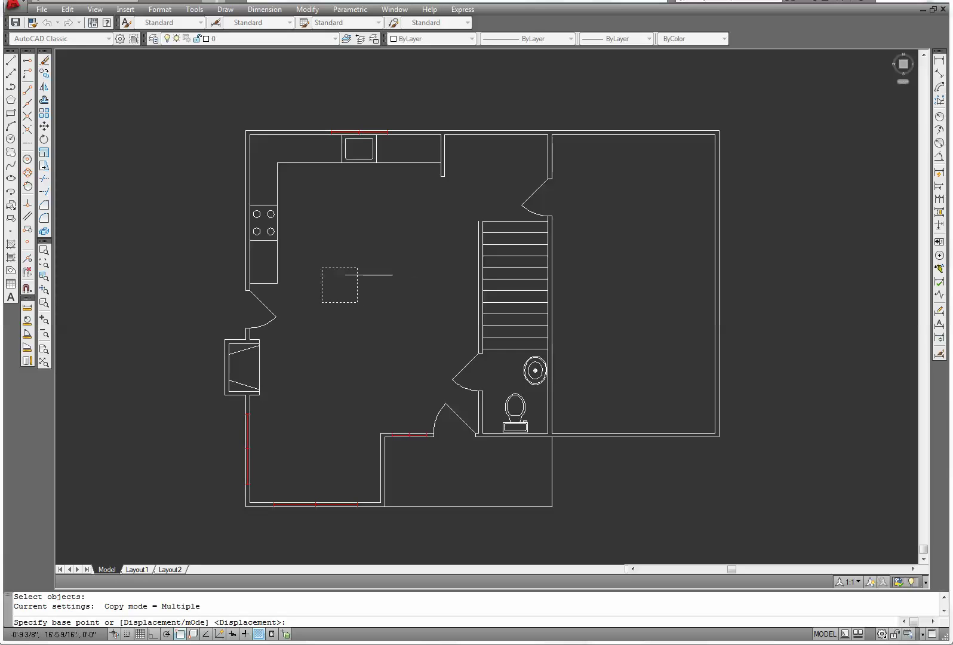
{"action": "left_click", "coordinate": [322, 267]}
{"action": "scroll", "coordinate": [442, 160], "scroll_direction": "up", "scroll_amount": 4}
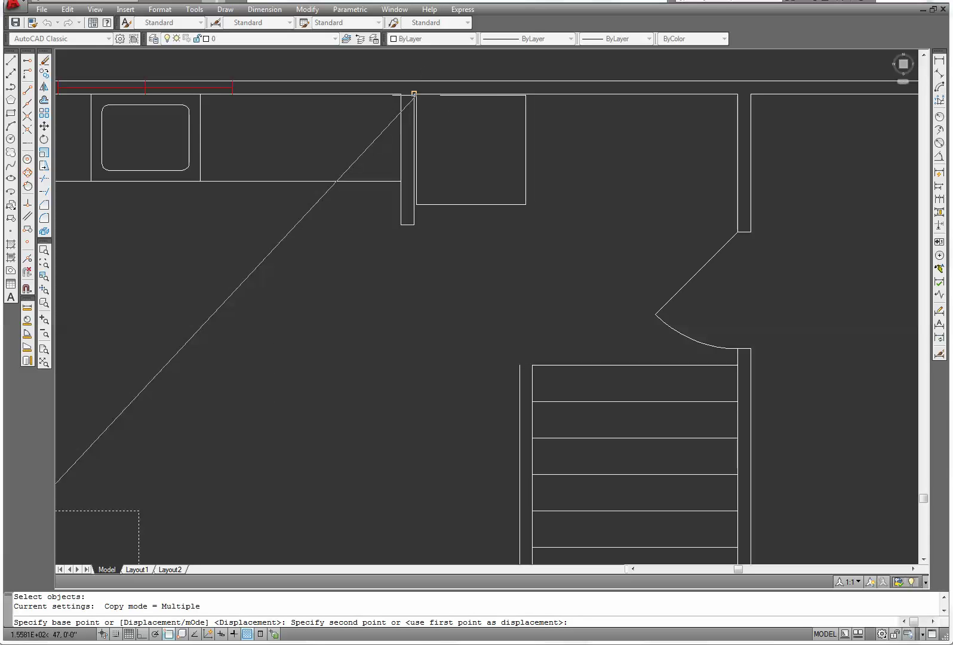
{"action": "left_click", "coordinate": [414, 94]}
{"action": "left_click", "coordinate": [751, 94]}
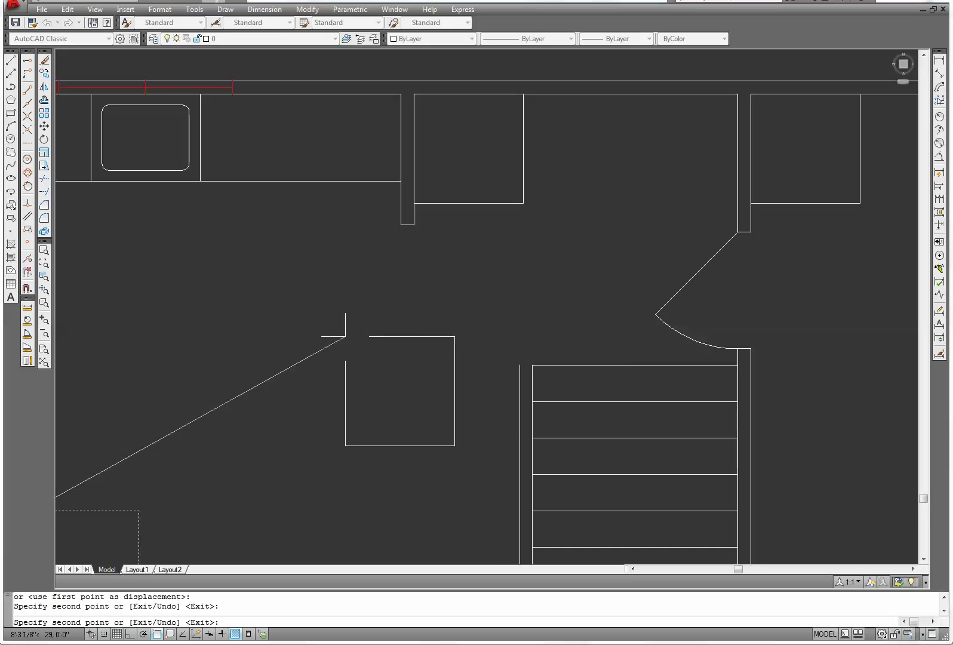
{"action": "key", "text": "Escape"}
Copy the original square by its upper-right corner into the alcove's upper-right corner, against the large room's wall.
{"action": "scroll", "coordinate": [304, 334], "scroll_direction": "down", "scroll_amount": 3}
{"action": "left_click", "coordinate": [43, 73]}
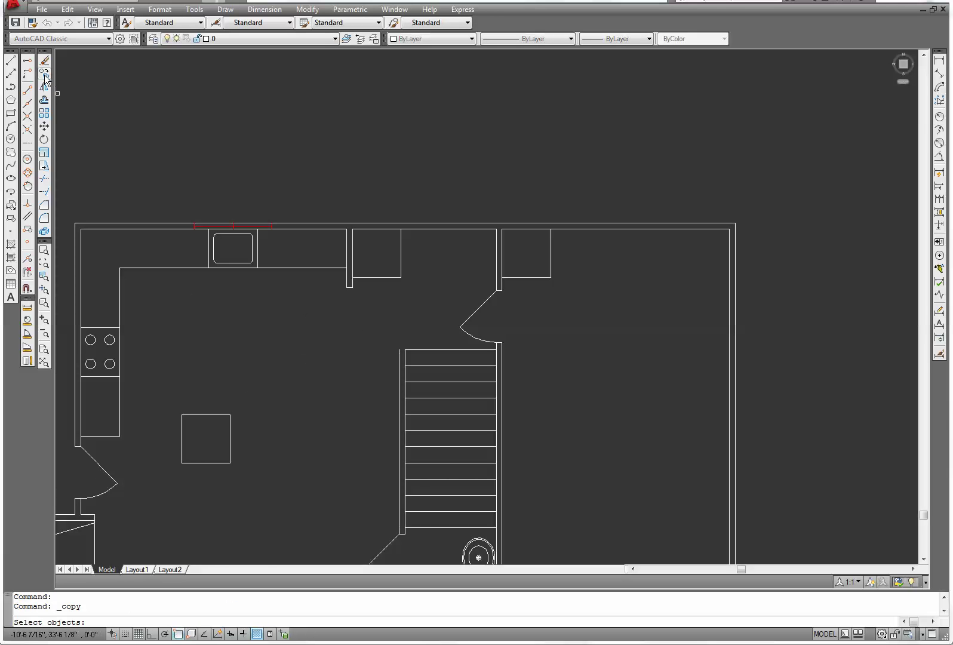
{"action": "left_click", "coordinate": [255, 479]}
{"action": "left_click", "coordinate": [180, 385]}
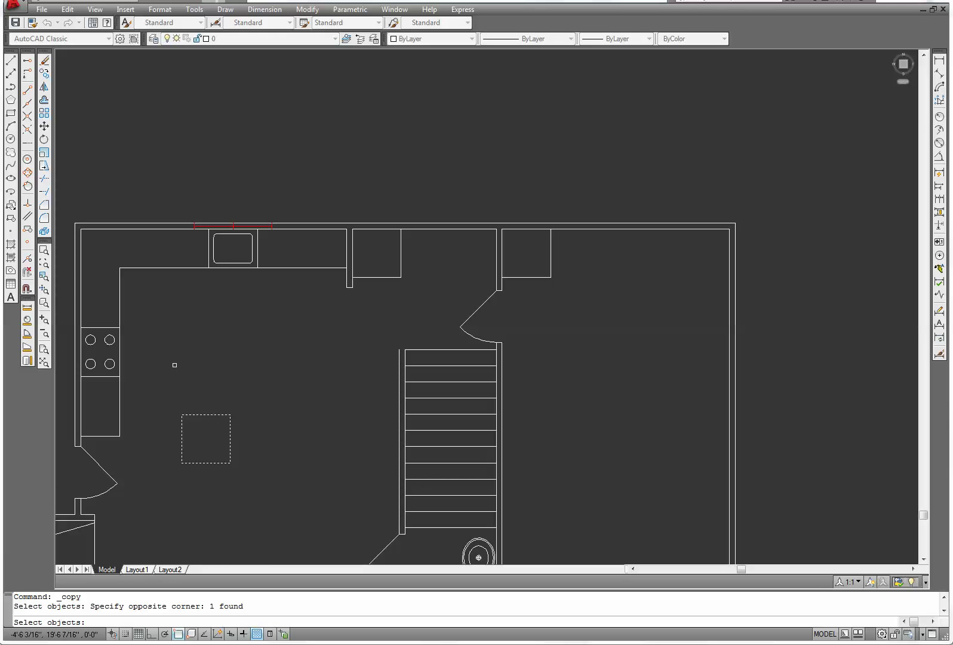
{"action": "key", "text": "Return"}
{"action": "left_click", "coordinate": [230, 414]}
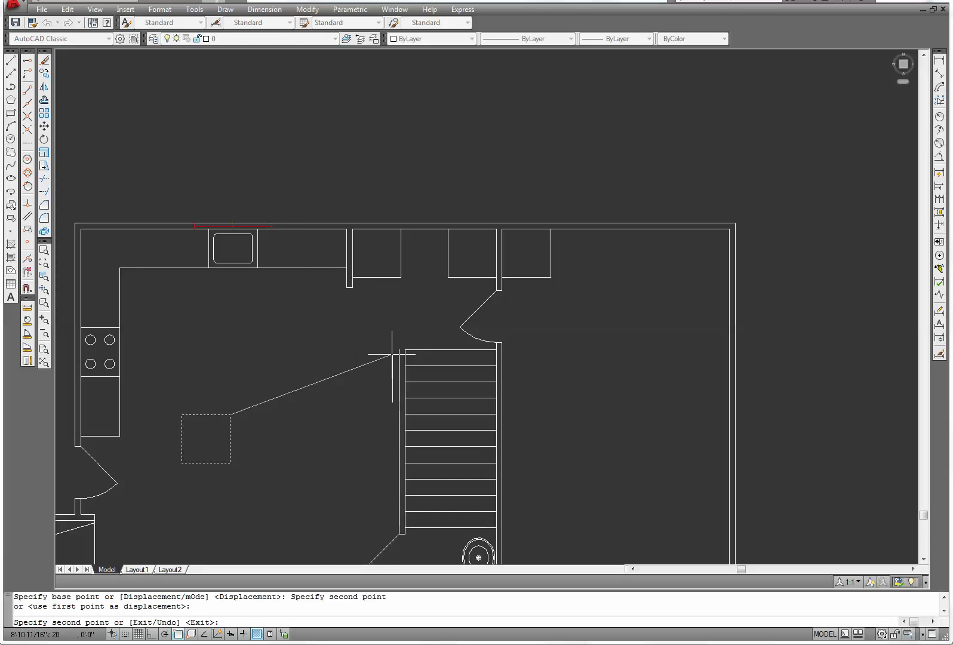
{"action": "key", "text": "Escape"}
Erase the original square in the open floor area.
{"action": "left_click", "coordinate": [272, 480]}
{"action": "left_click", "coordinate": [187, 381]}
{"action": "right_click", "coordinate": [189, 333]}
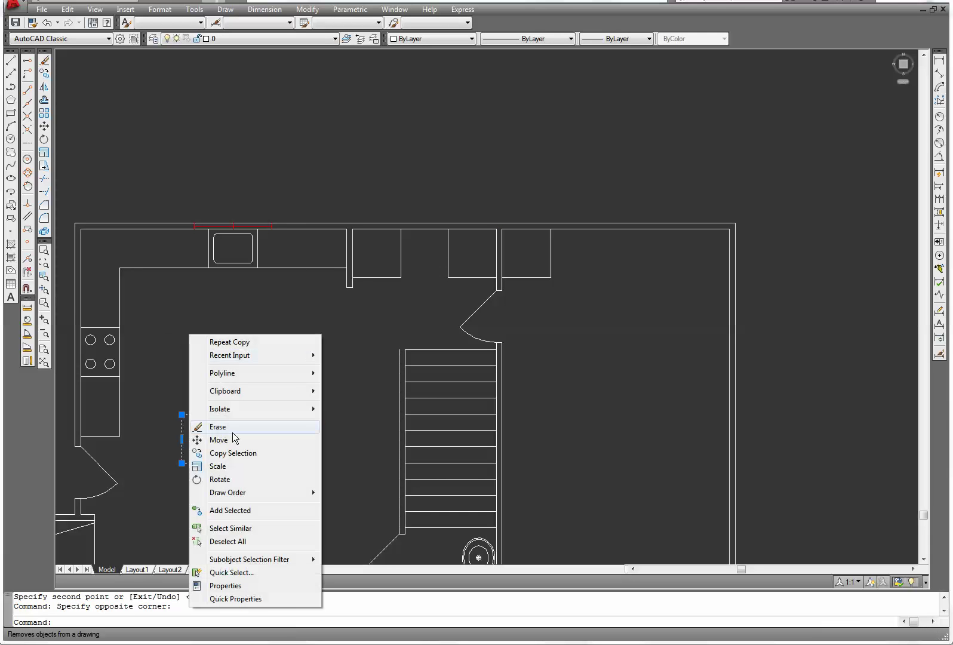
{"action": "left_click", "coordinate": [189, 427]}
With Ortho on, move the alcove's left square 1 inch down from the back wall.
{"action": "scroll", "coordinate": [376, 361], "scroll_direction": "down", "scroll_amount": 2}
{"action": "scroll", "coordinate": [382, 355], "scroll_direction": "up", "scroll_amount": 6}
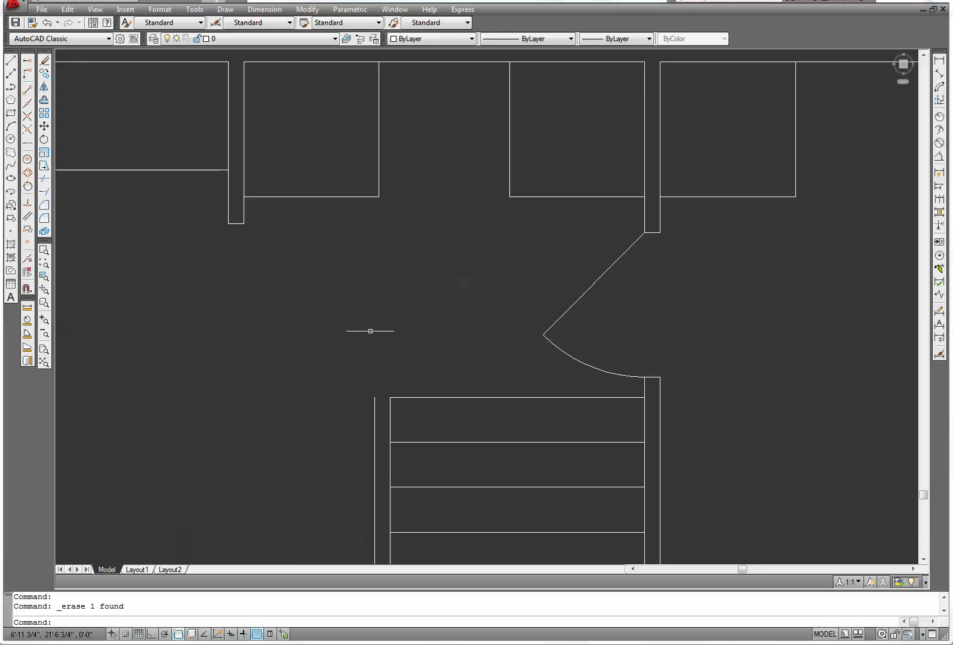
{"action": "left_click", "coordinate": [45, 127]}
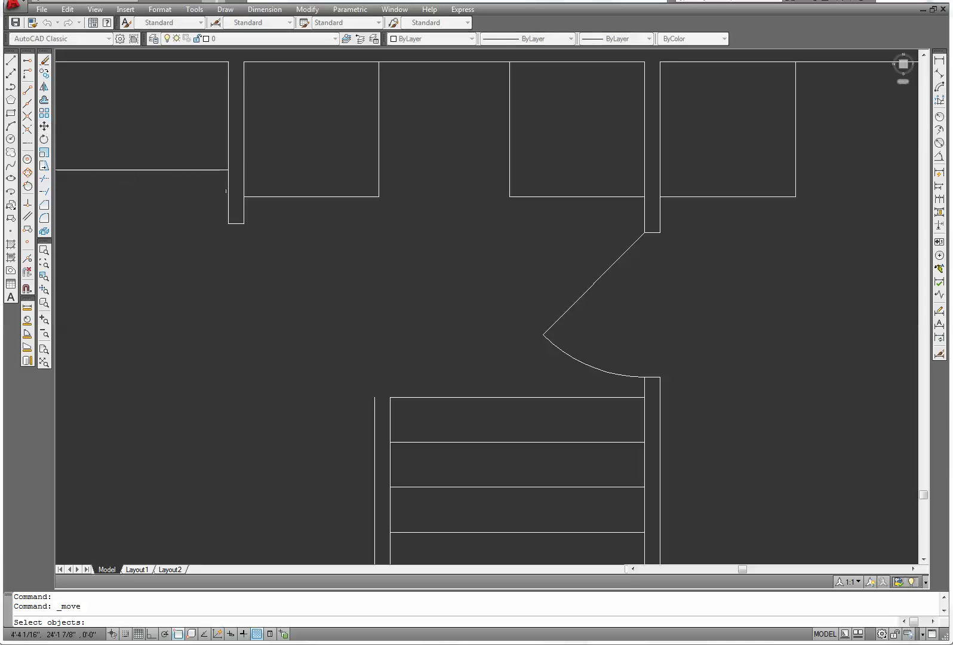
{"action": "left_click", "coordinate": [288, 197]}
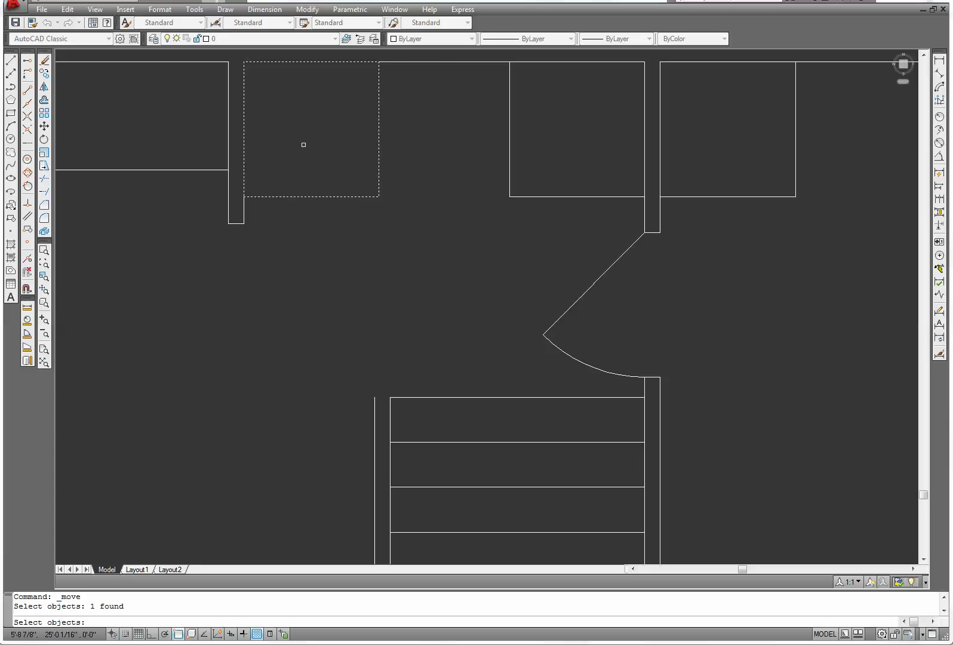
{"action": "key", "text": "Return"}
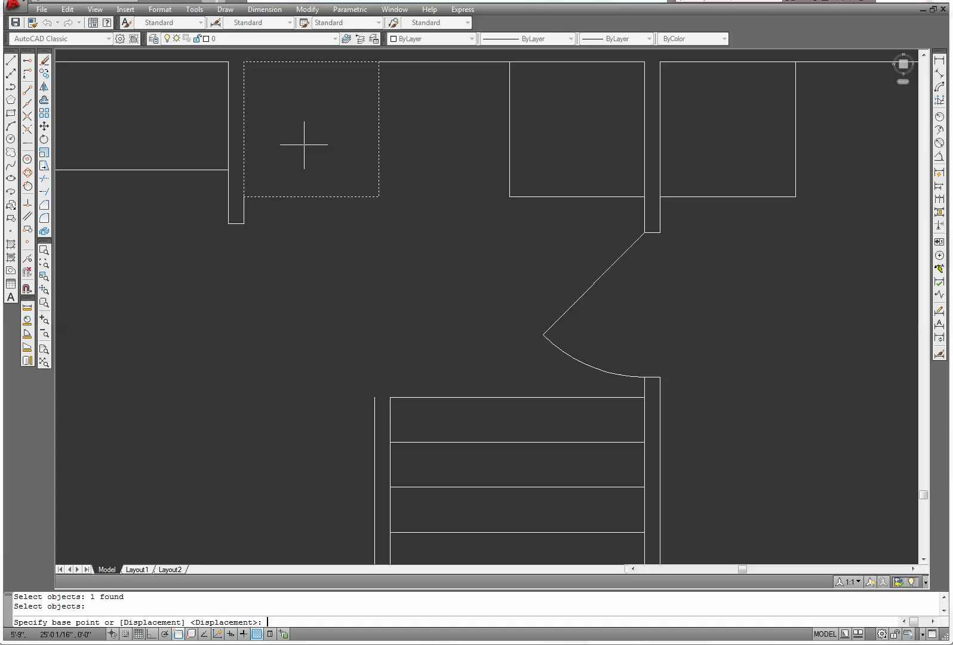
{"action": "left_click", "coordinate": [319, 144]}
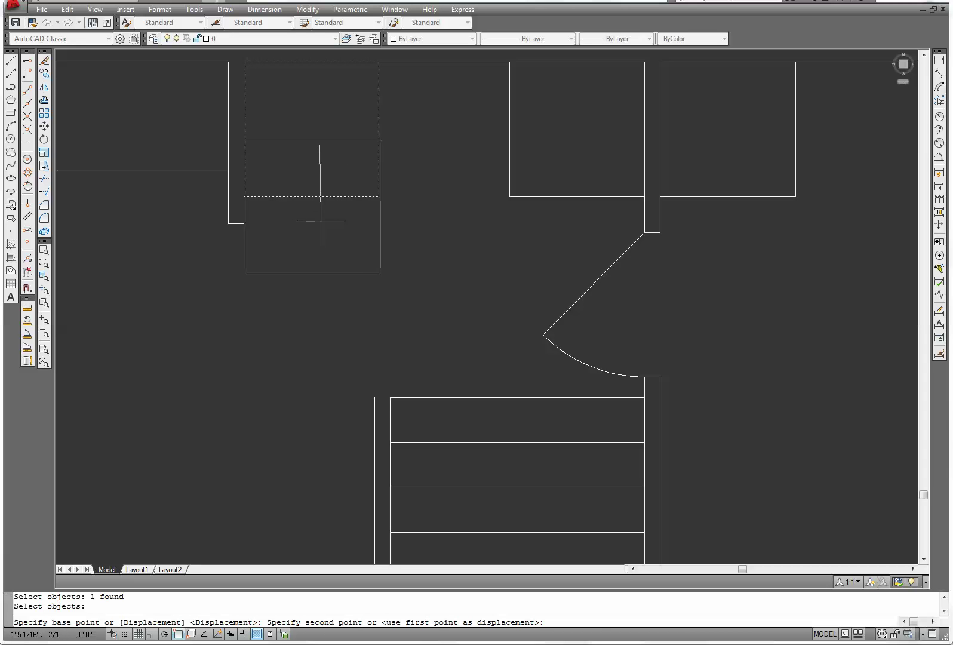
{"action": "key", "text": "F8"}
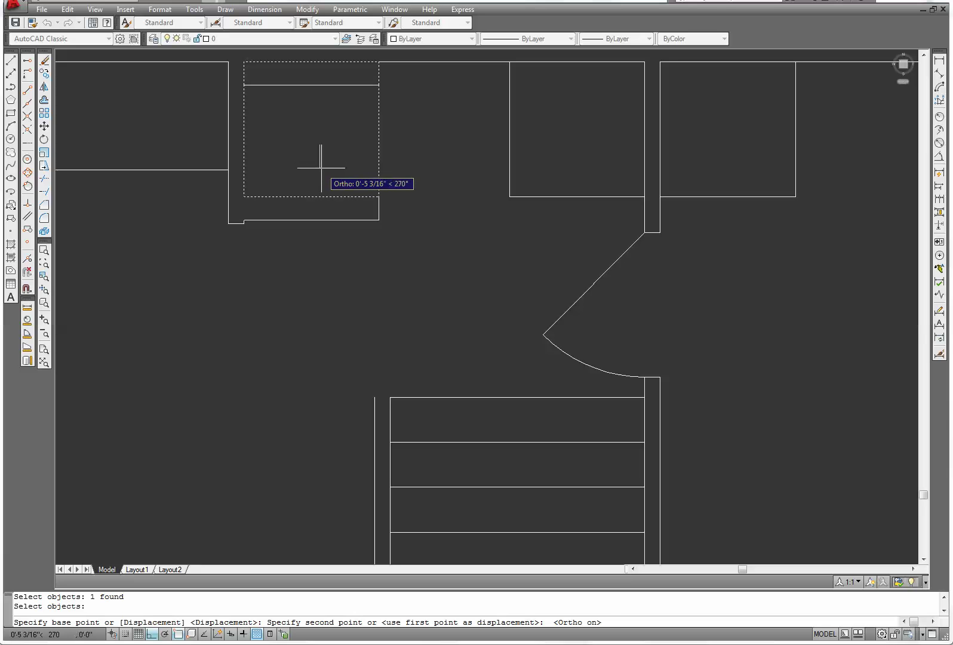
{"action": "type", "text": "1"}
{"action": "key", "text": "Return"}
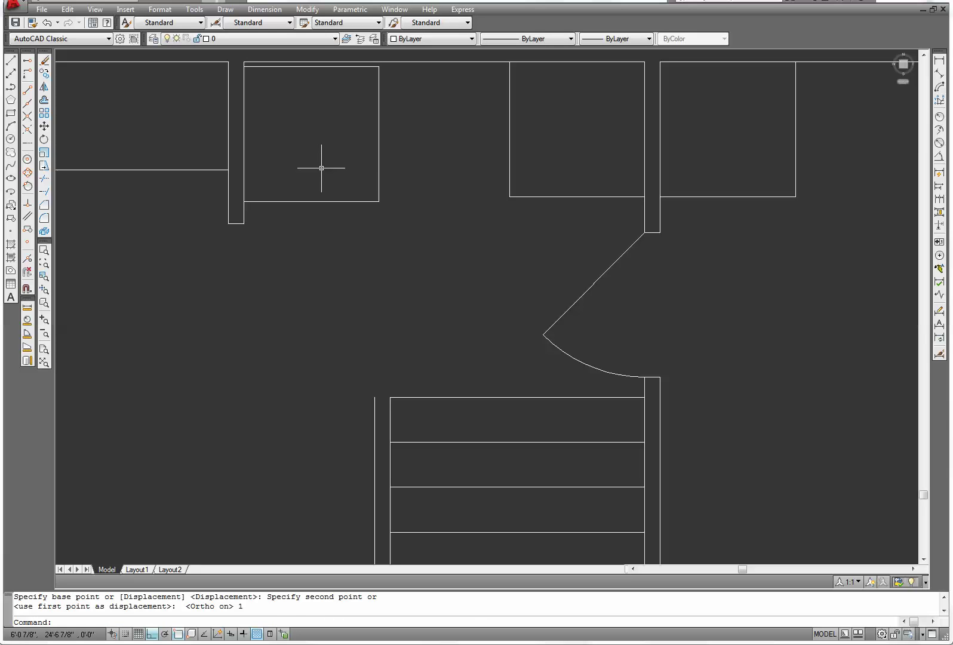
Move the alcove's left square 1 inch to the right, away from the short wall.
{"action": "right_click", "coordinate": [321, 168]}
{"action": "left_click", "coordinate": [350, 178]}
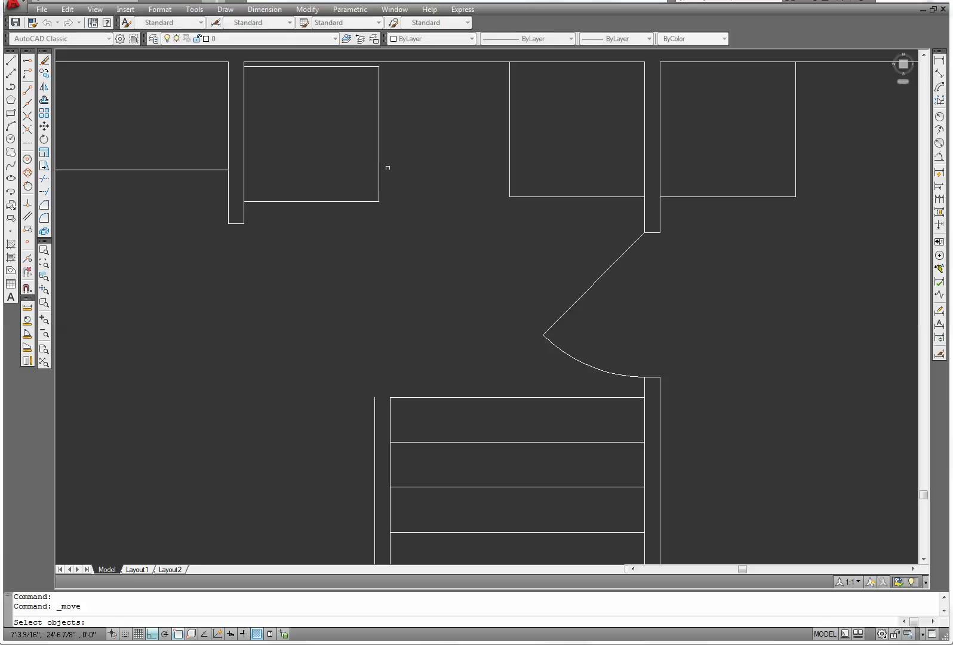
{"action": "left_click", "coordinate": [376, 174]}
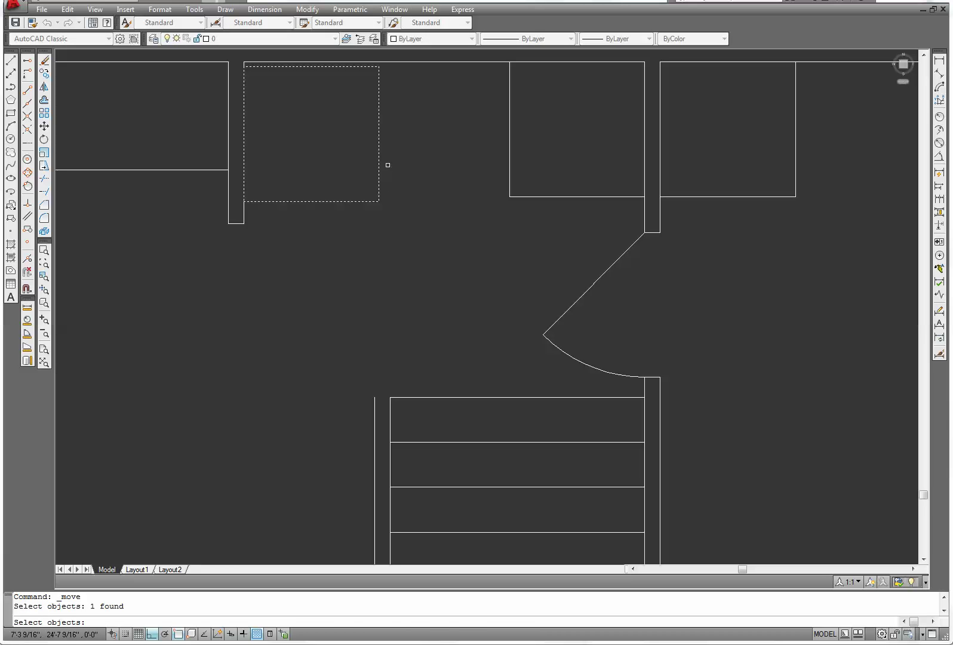
{"action": "key", "text": "Return"}
{"action": "left_click", "coordinate": [380, 165]}
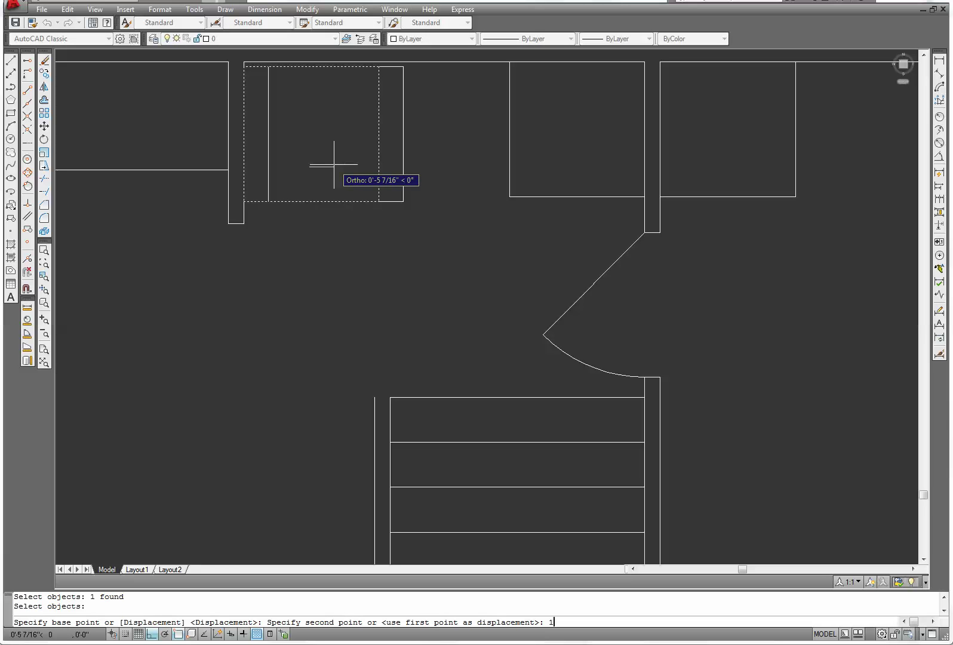
{"action": "type", "text": "1"}
{"action": "key", "text": "Return"}
Move the alcove's right square 1 inch to the left, away from the wall of the large room.
{"action": "right_click", "coordinate": [452, 171]}
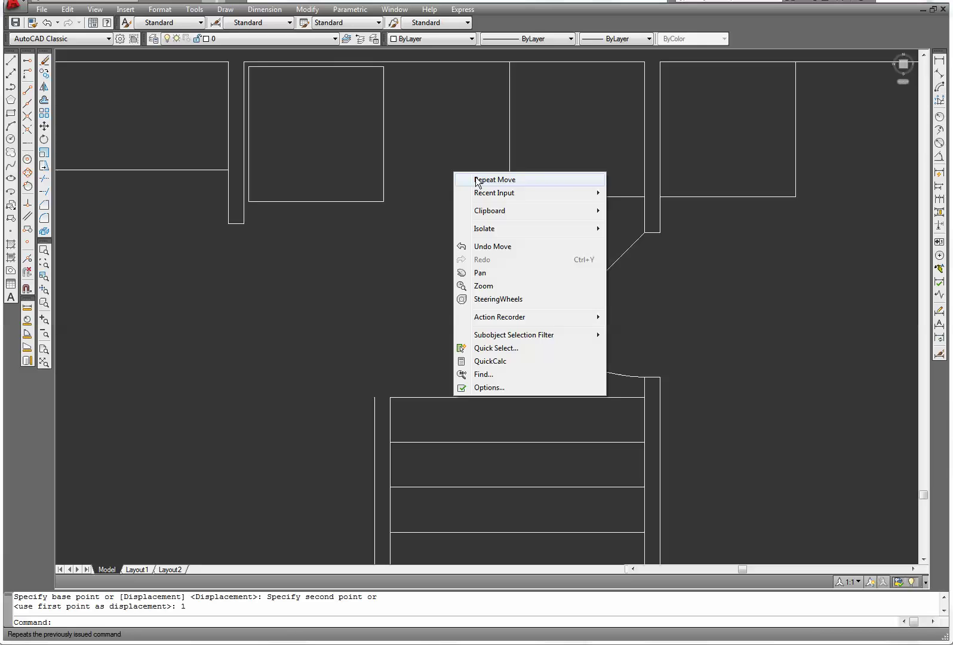
{"action": "left_click", "coordinate": [472, 182]}
{"action": "left_click", "coordinate": [510, 168]}
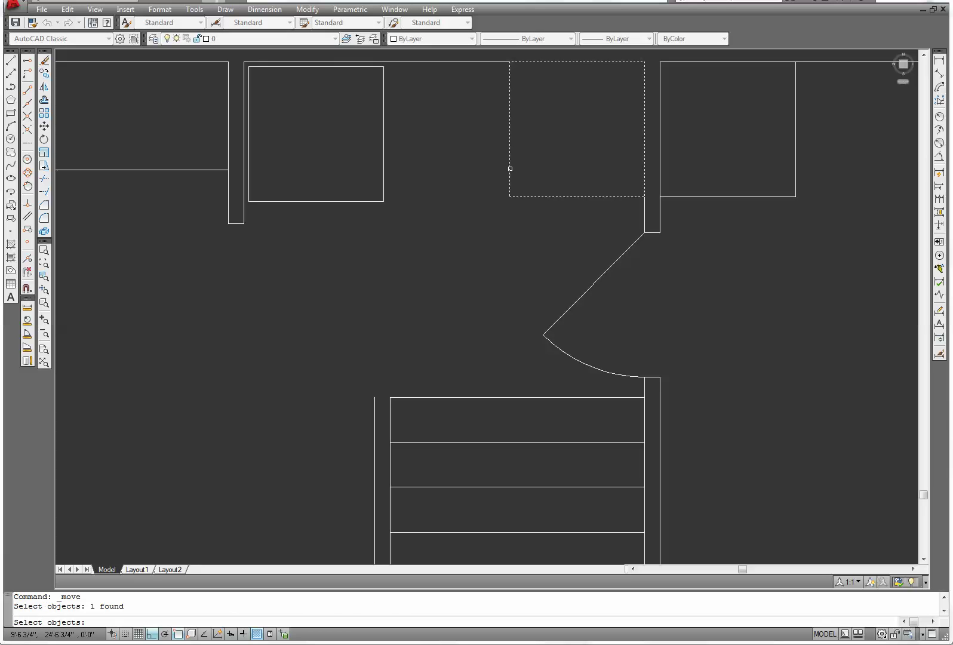
{"action": "key", "text": "Return"}
{"action": "left_click", "coordinate": [534, 161]}
{"action": "type", "text": "1"}
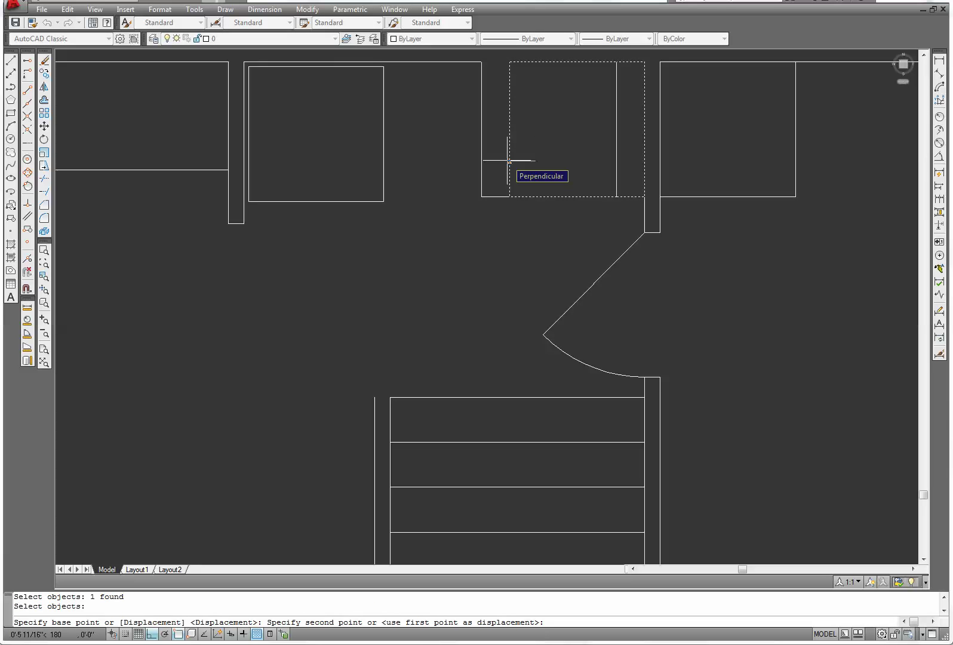
{"action": "key", "text": "Return"}
Move the alcove's right square 1 inch down from the back wall.
{"action": "right_click", "coordinate": [463, 160]}
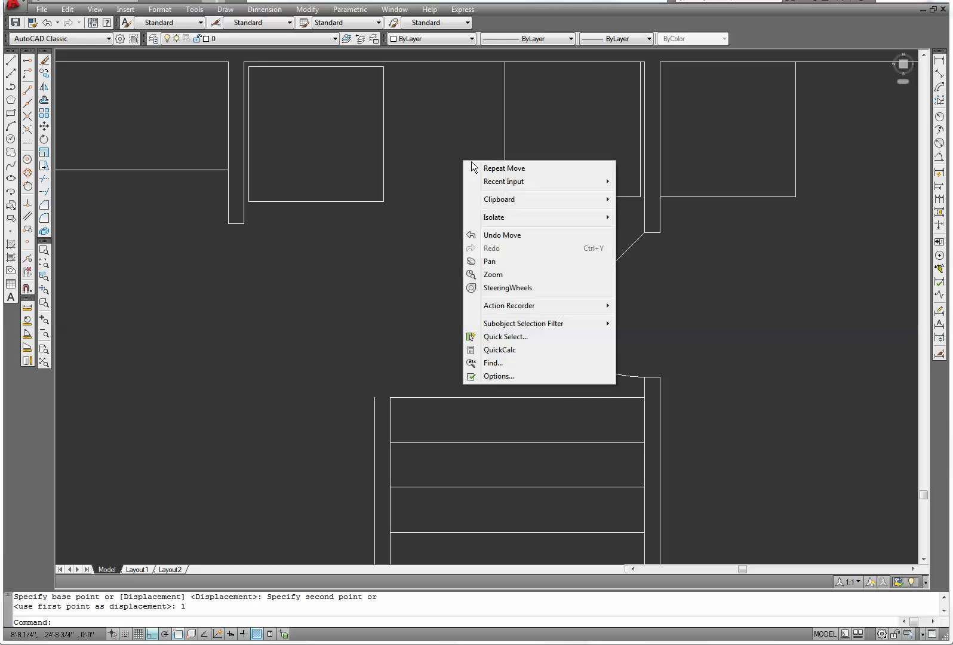
{"action": "left_click", "coordinate": [488, 167]}
{"action": "left_click", "coordinate": [538, 195]}
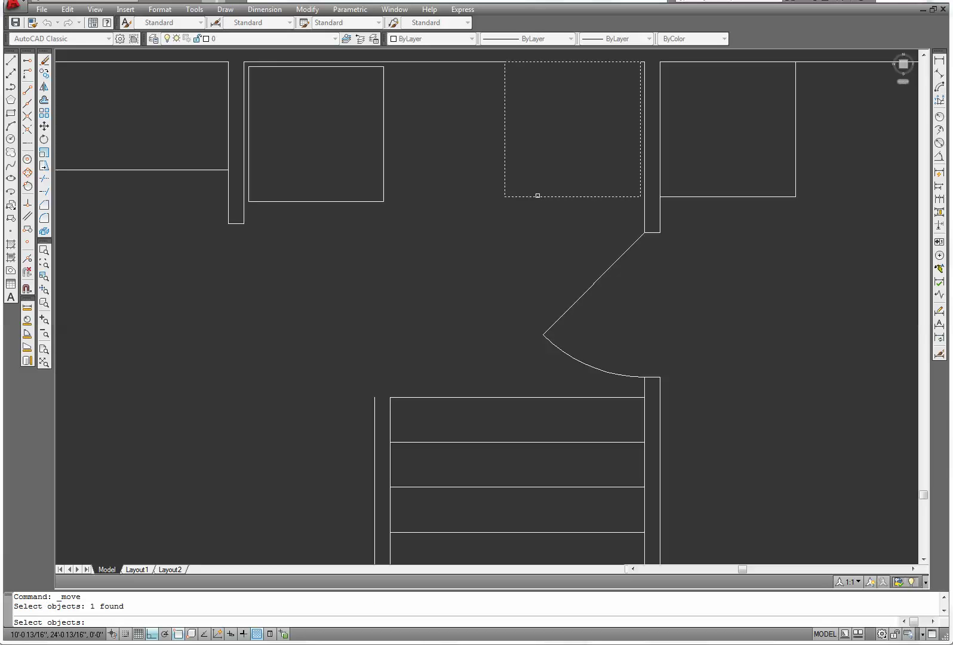
{"action": "key", "text": "Return"}
{"action": "left_click", "coordinate": [542, 171]}
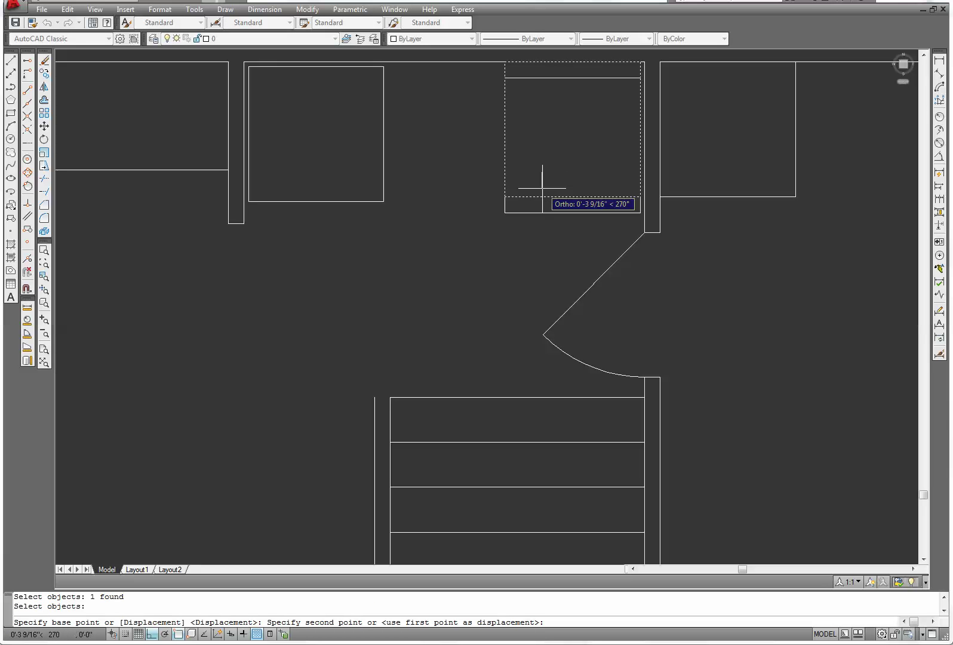
{"action": "type", "text": "1"}
{"action": "key", "text": "Return"}
Turn Ortho off and draw a diagonal line from the lower-left to the upper-right corner of the large room's square.
{"action": "middle_click_drag", "start_coordinate": [735, 229], "coordinate": [528, 323]}
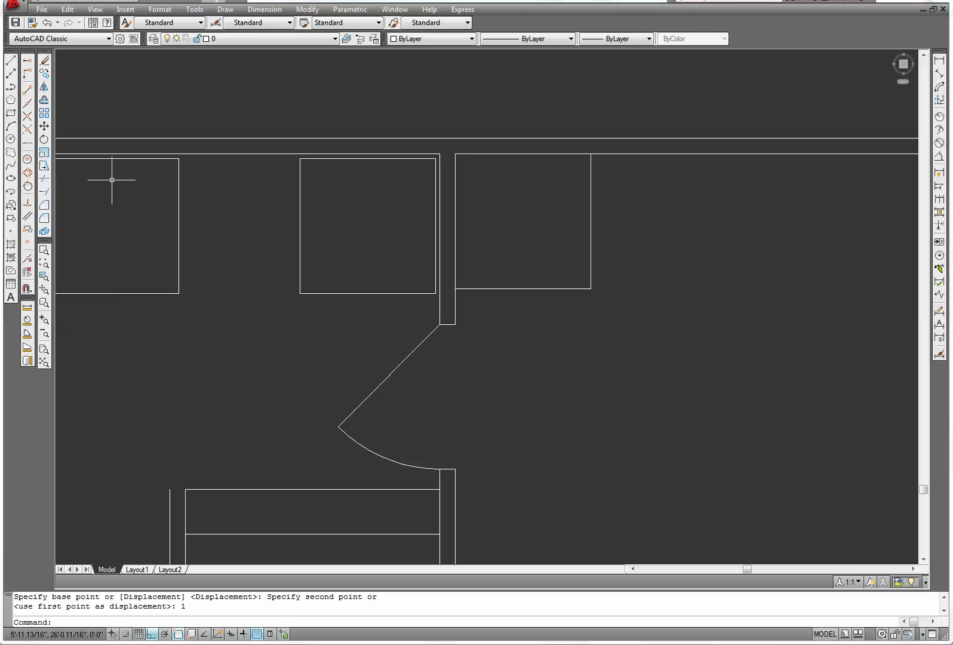
{"action": "key", "text": "F8"}
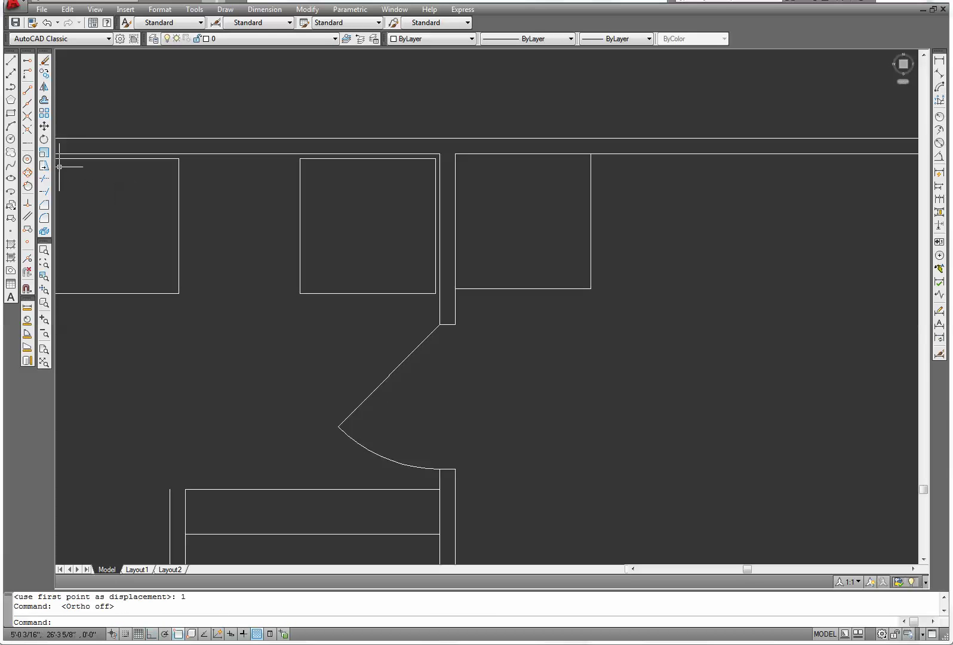
{"action": "left_click", "coordinate": [11, 60]}
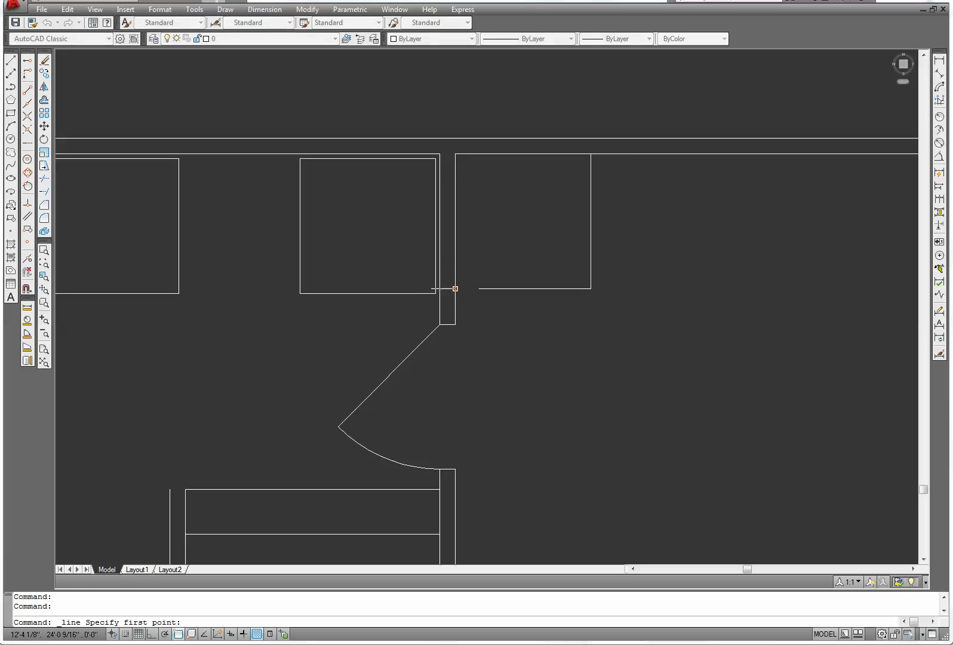
{"action": "left_click", "coordinate": [455, 289]}
{"action": "left_click", "coordinate": [591, 154]}
{"action": "right_click", "coordinate": [590, 155]}
{"action": "left_click", "coordinate": [615, 163]}
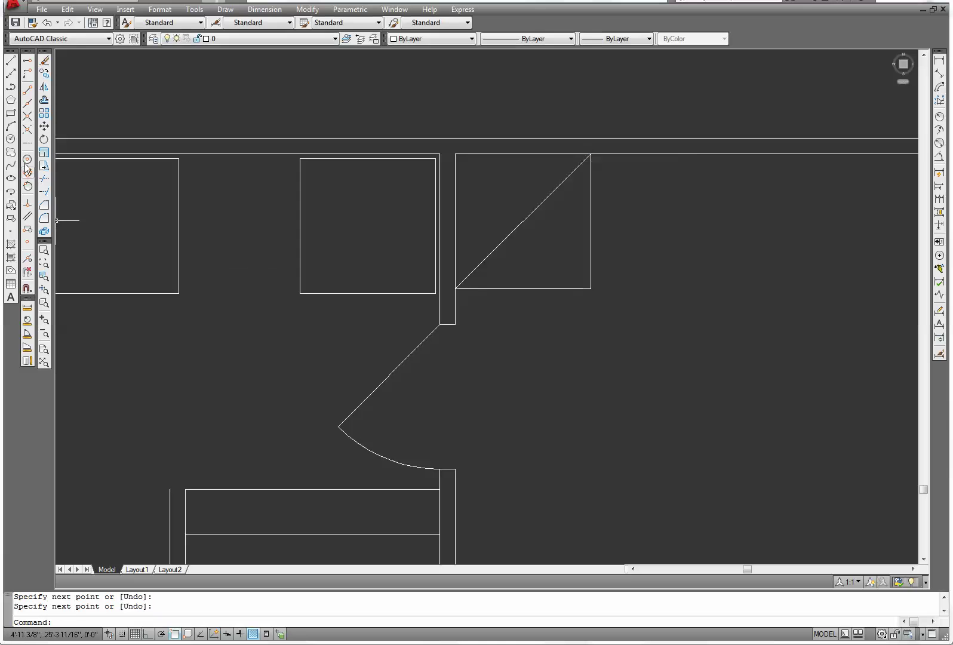
Draw a 24-inch diameter circle centred on the midpoint of the diagonal in the large room's square.
{"action": "left_click", "coordinate": [10, 138]}
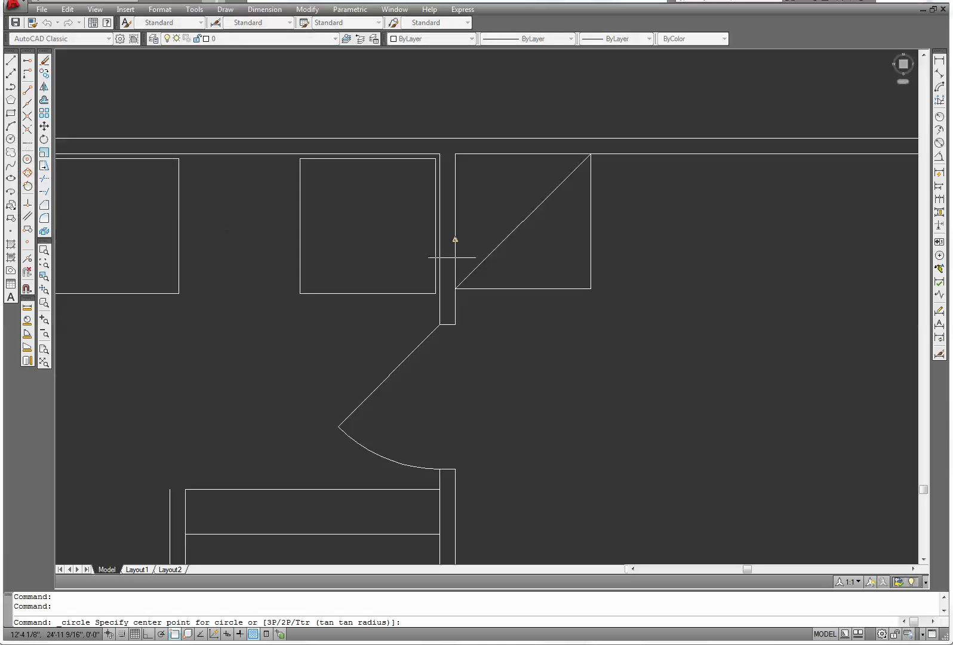
{"action": "left_click", "coordinate": [523, 221]}
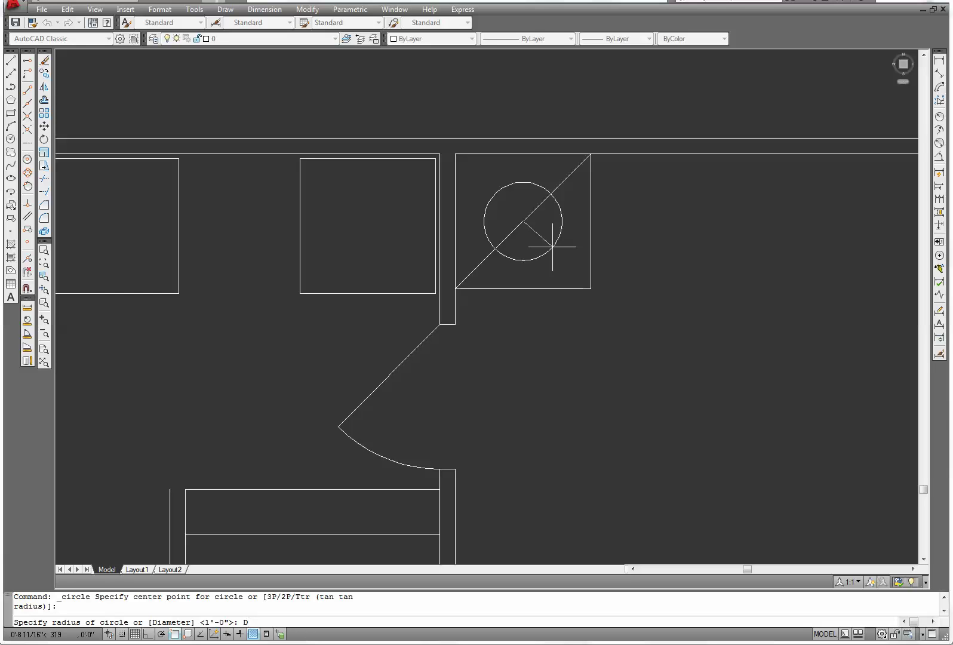
{"action": "key", "text": "Return"}
{"action": "type", "text": "24"}
{"action": "key", "text": "Return"}
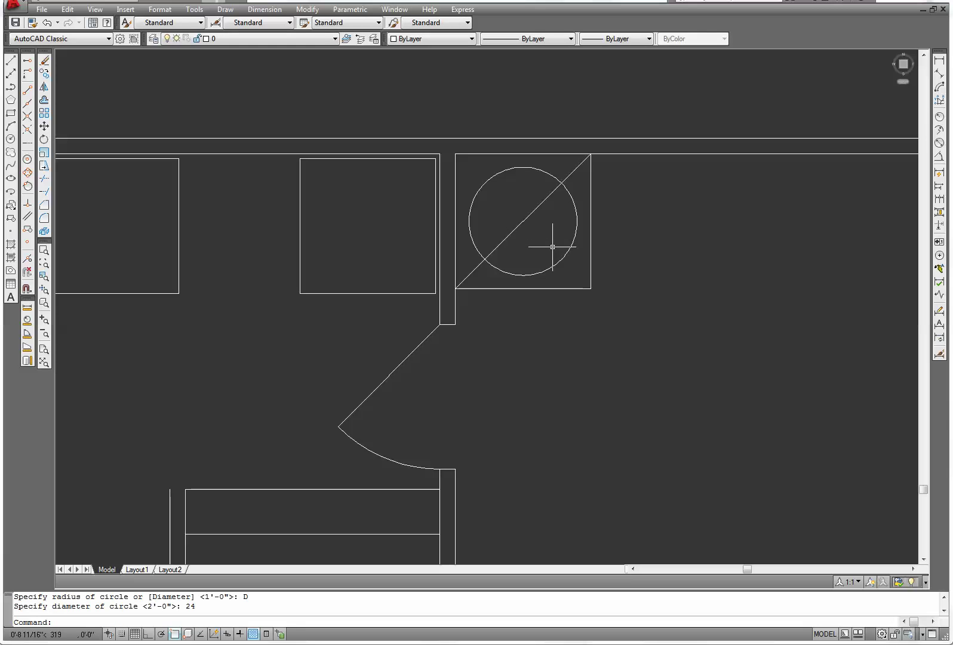
{"action": "right_click", "coordinate": [550, 247]}
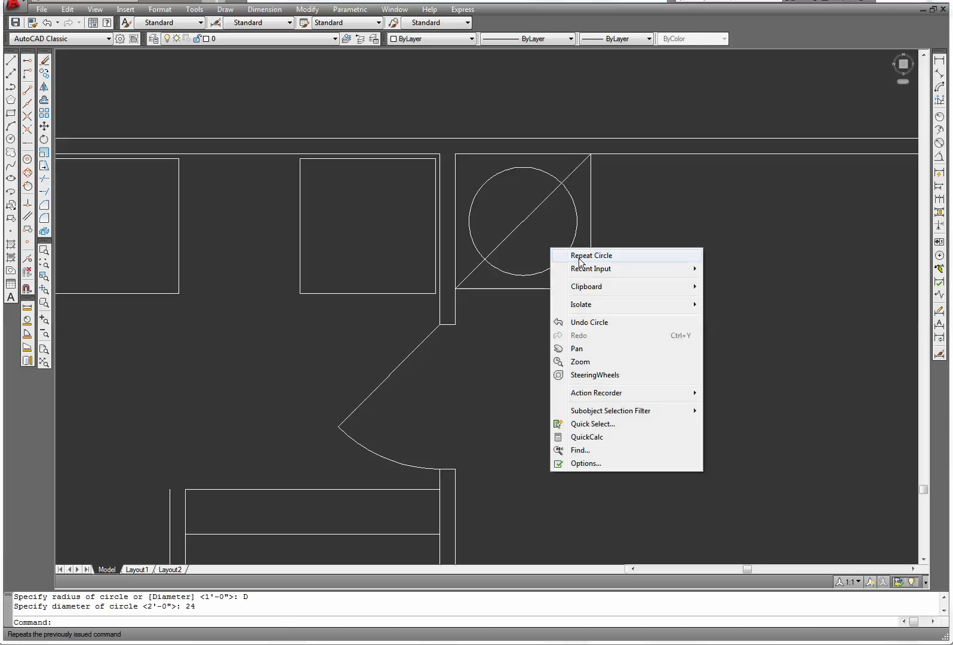
{"action": "left_click", "coordinate": [514, 379]}
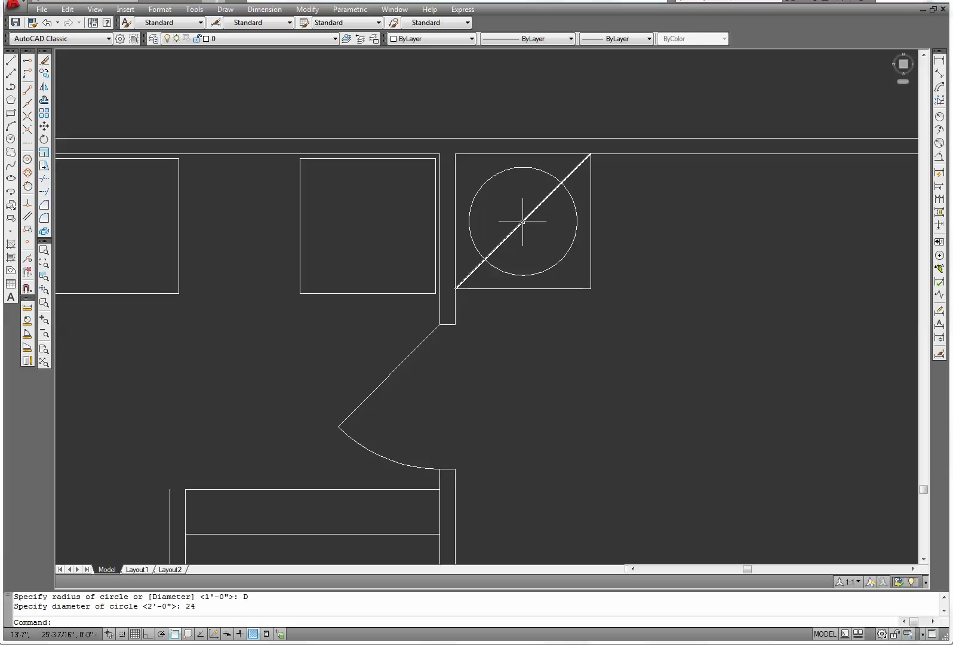
Erase the diagonal construction line from the large room's square.
{"action": "left_click", "coordinate": [521, 222]}
{"action": "right_click", "coordinate": [728, 216]}
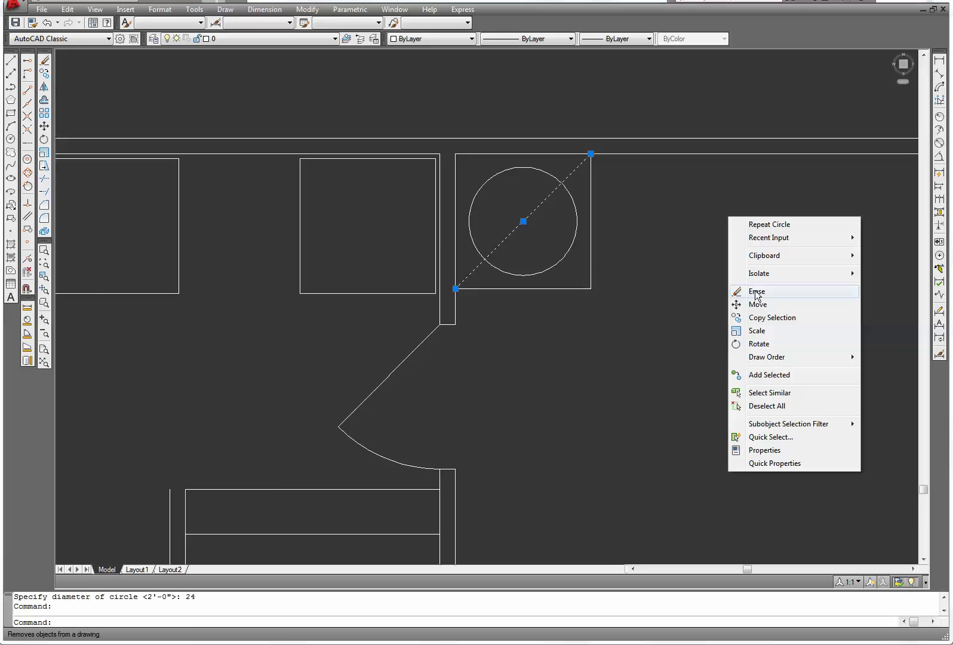
{"action": "left_click", "coordinate": [755, 291]}
{"action": "scroll", "coordinate": [721, 288], "scroll_direction": "down", "scroll_amount": 10}
{"action": "middle_click_drag", "start_coordinate": [483, 346], "coordinate": [430, 221]}
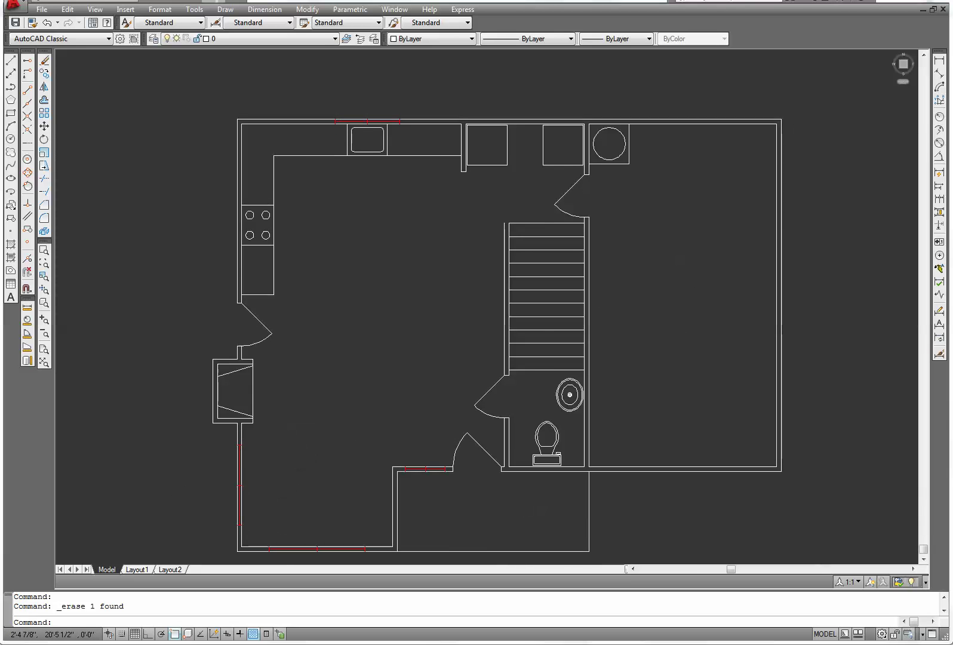
{"action": "scroll", "coordinate": [429, 221], "scroll_direction": "down", "scroll_amount": 1}
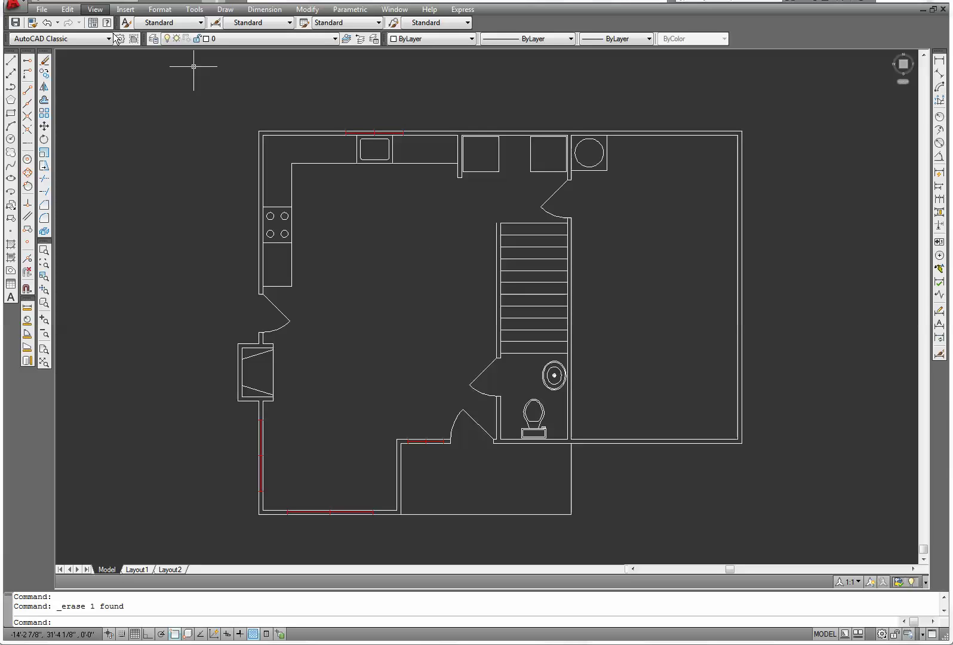
Create a new layer named TEXT and make it the current layer.
{"action": "left_click", "coordinate": [154, 39]}
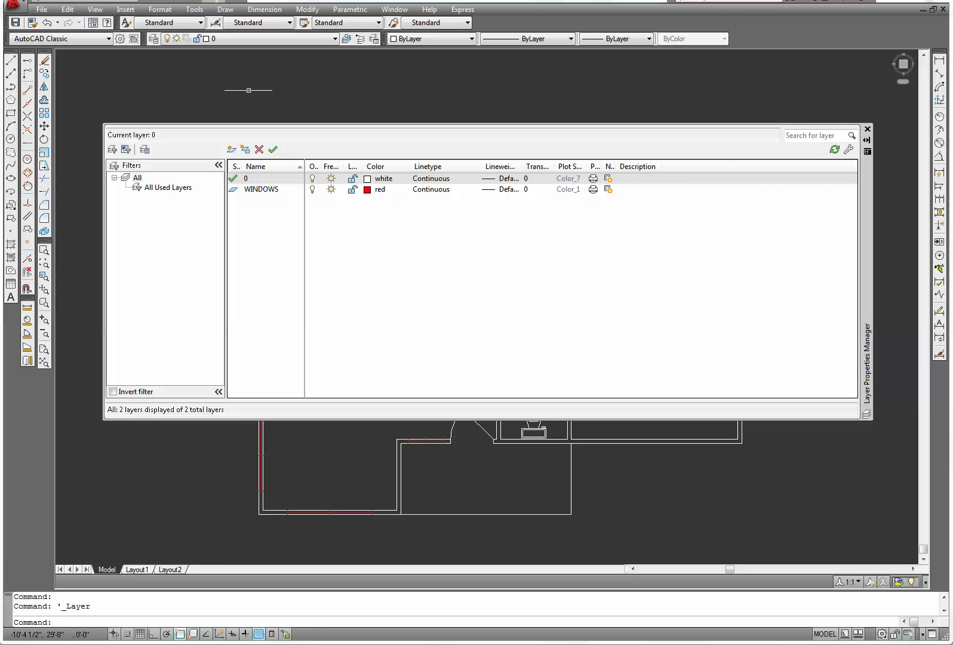
{"action": "left_click", "coordinate": [232, 149]}
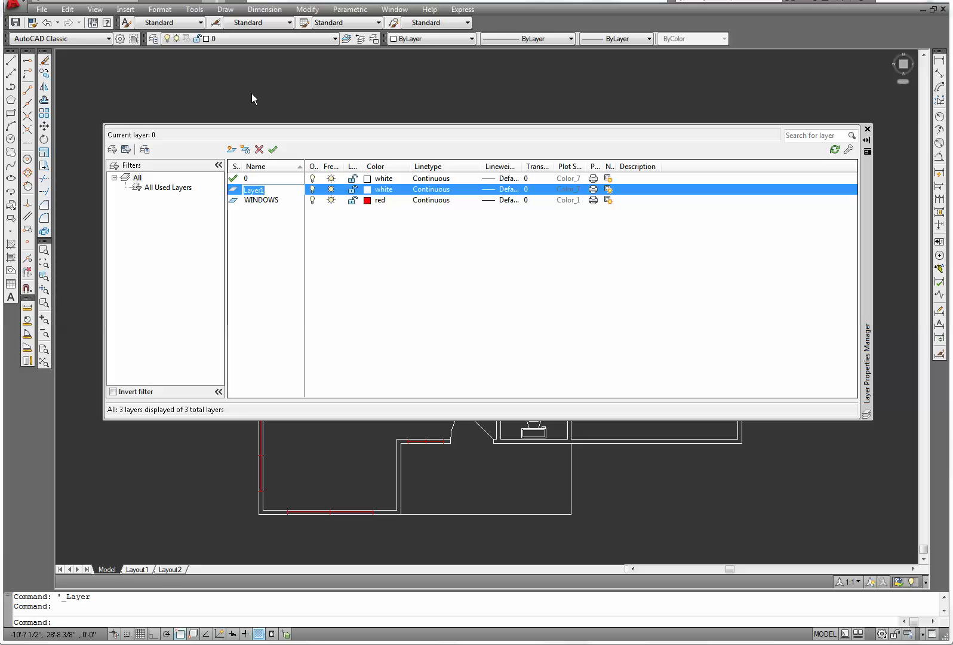
{"action": "type", "text": "TE"}
{"action": "key", "text": "Return"}
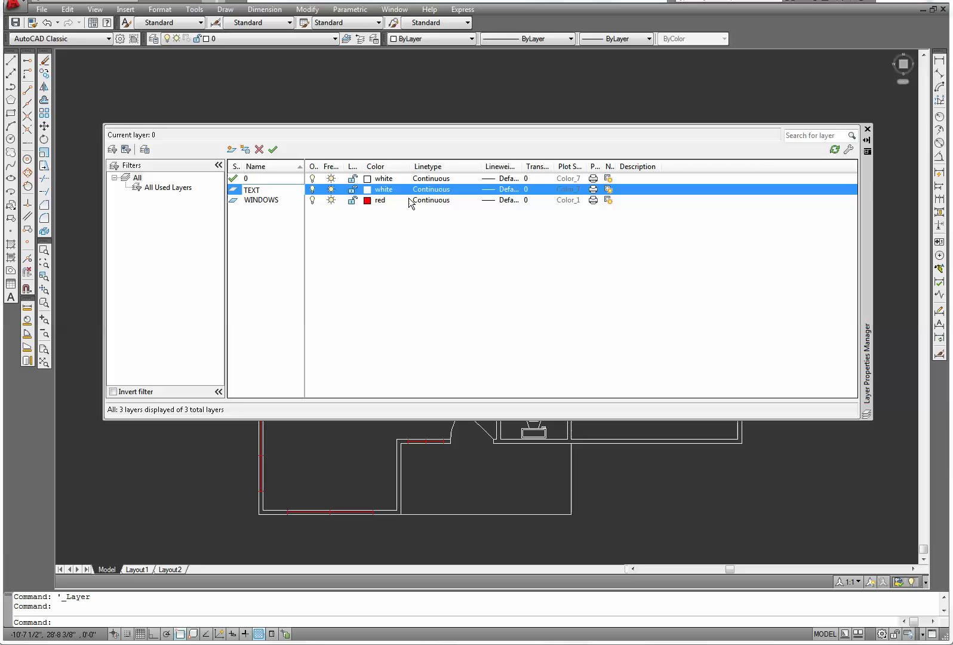
{"action": "left_click", "coordinate": [273, 150]}
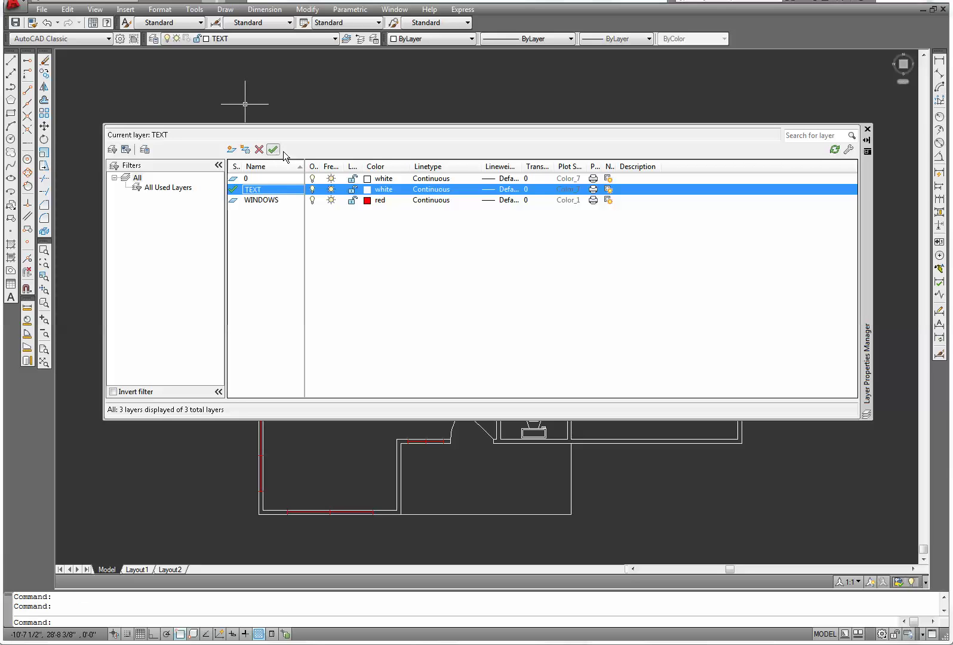
{"action": "left_click", "coordinate": [867, 129]}
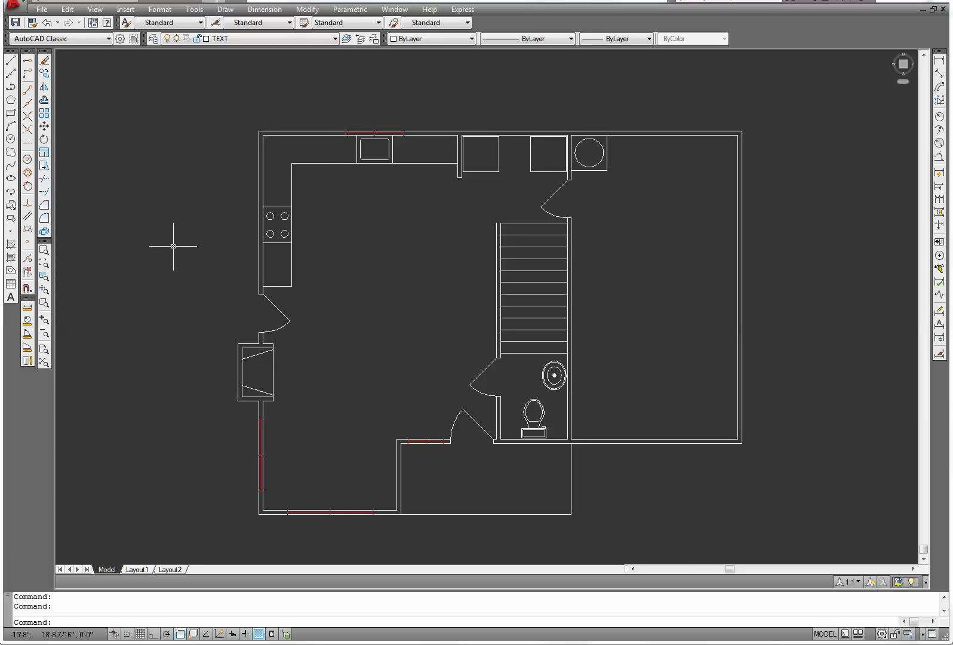
Create a new text style named STYLE 9.
{"action": "type", "text": "STYLE"}
{"action": "key", "text": "Return"}
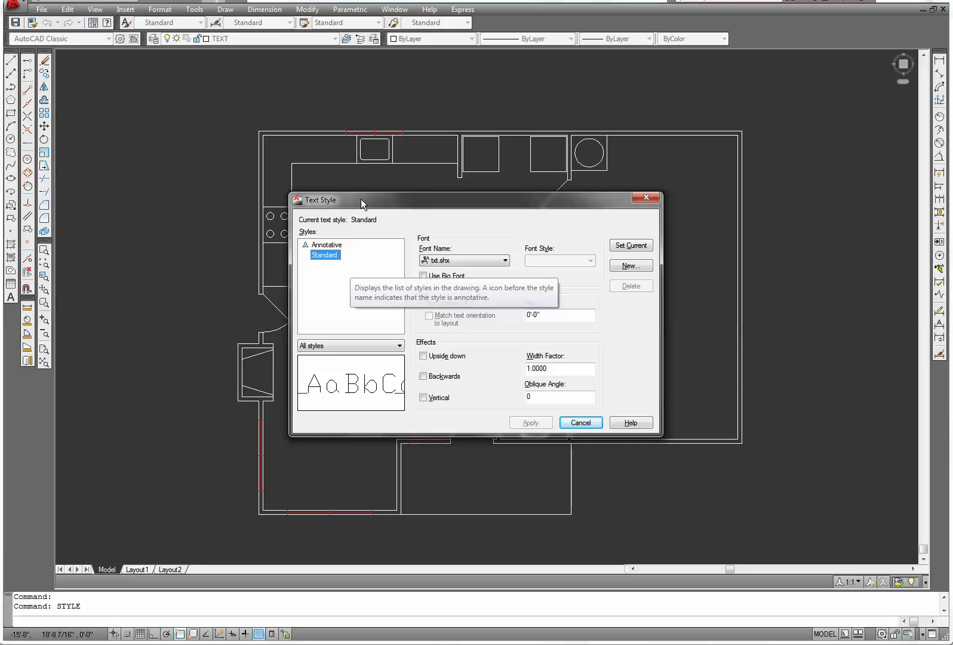
{"action": "left_click", "coordinate": [333, 246]}
{"action": "left_click", "coordinate": [327, 256]}
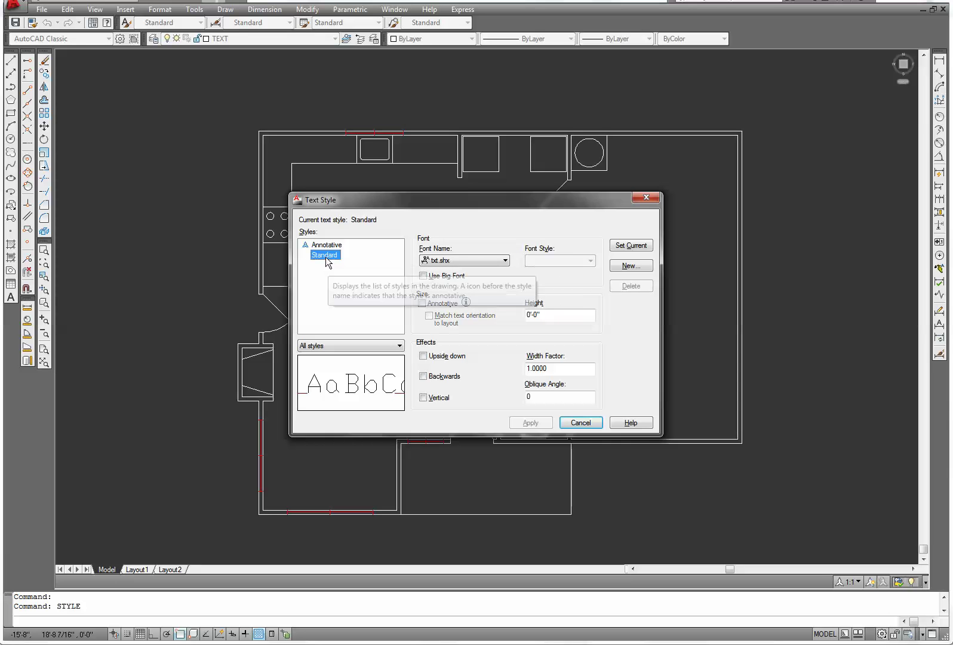
{"action": "left_click", "coordinate": [629, 266]}
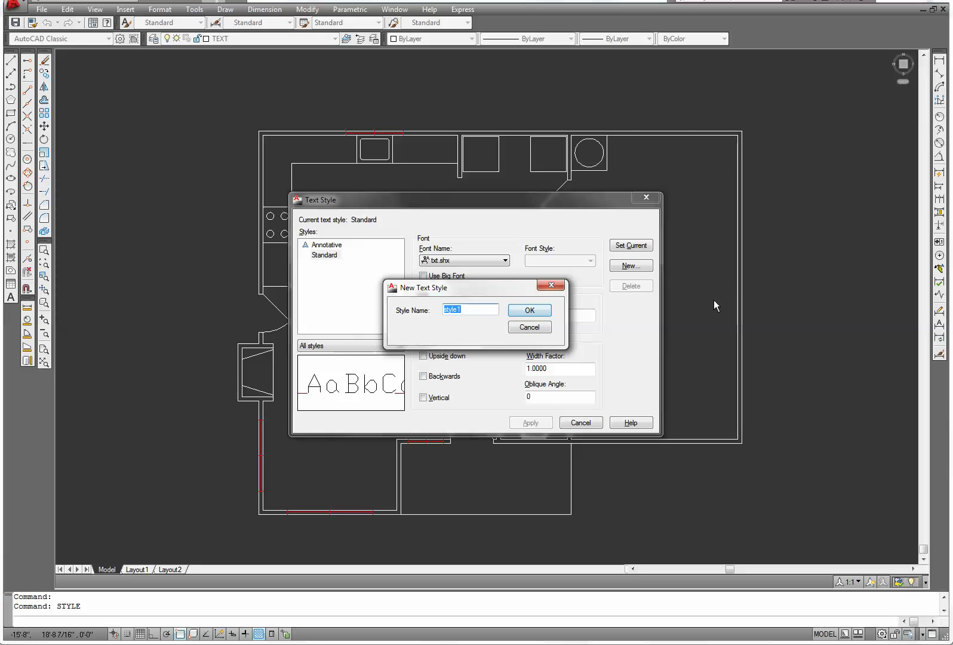
{"action": "type", "text": "STYLE 9"}
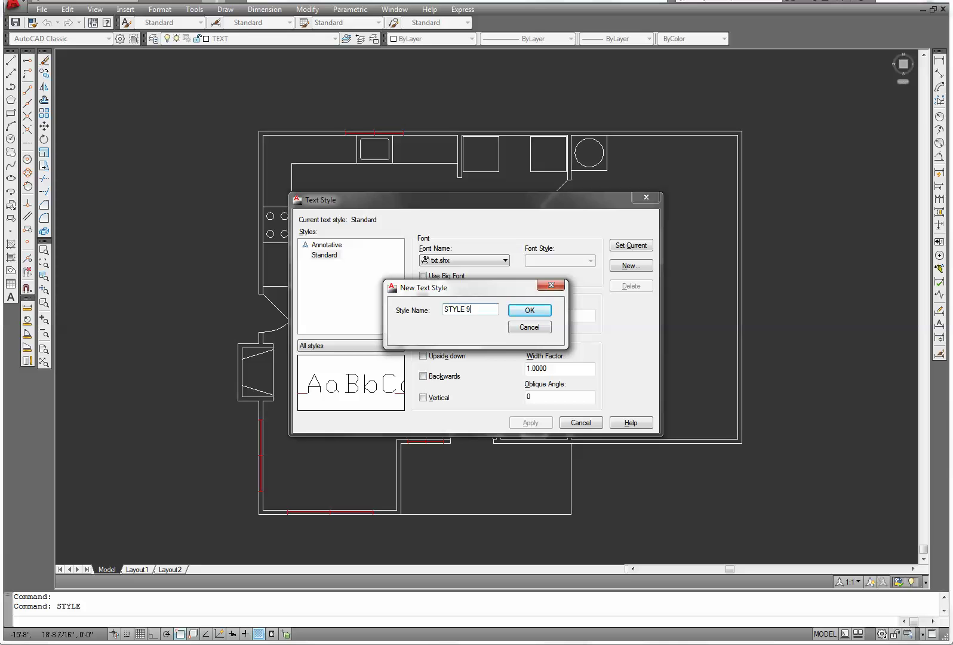
{"action": "left_click", "coordinate": [530, 310]}
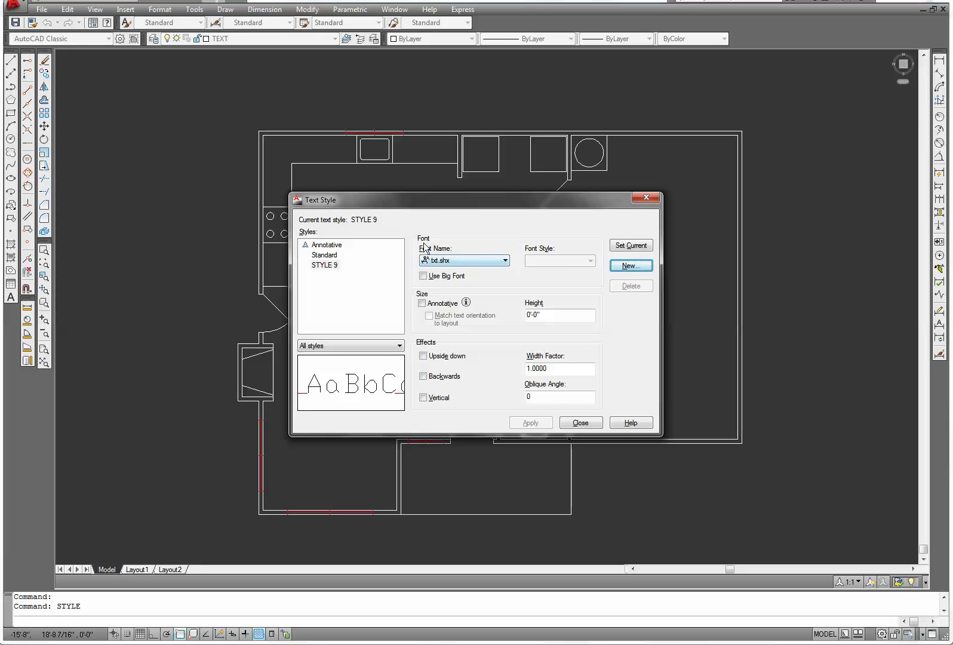
Set the font of STYLE 9 to CityBlueprint and its text height to 9 inches.
{"action": "left_click", "coordinate": [507, 260]}
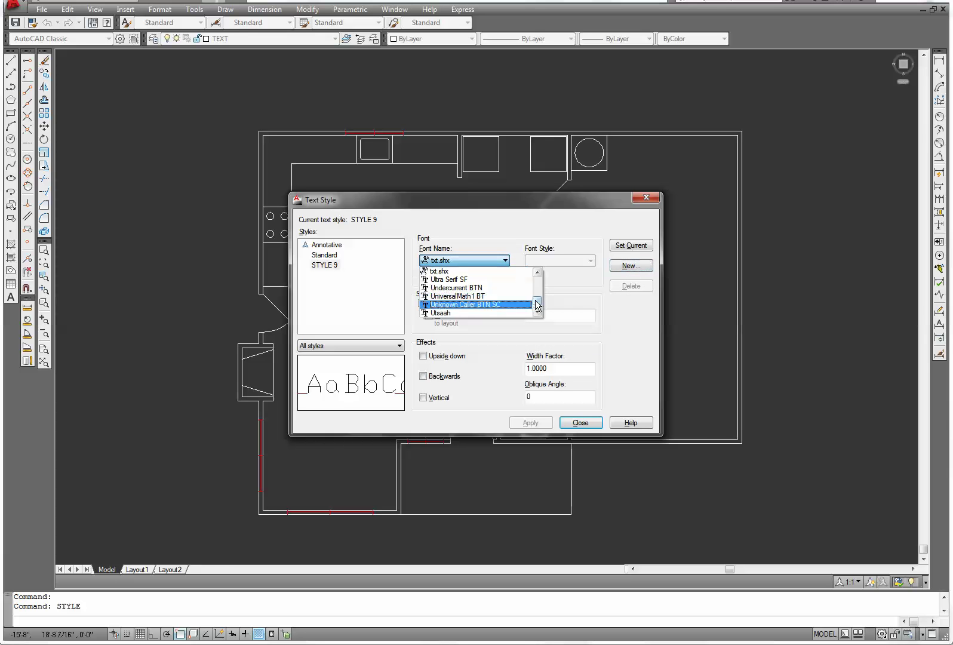
{"action": "left_click_drag", "start_coordinate": [538, 305], "coordinate": [538, 298]}
{"action": "left_click_drag", "start_coordinate": [536, 293], "coordinate": [537, 287]}
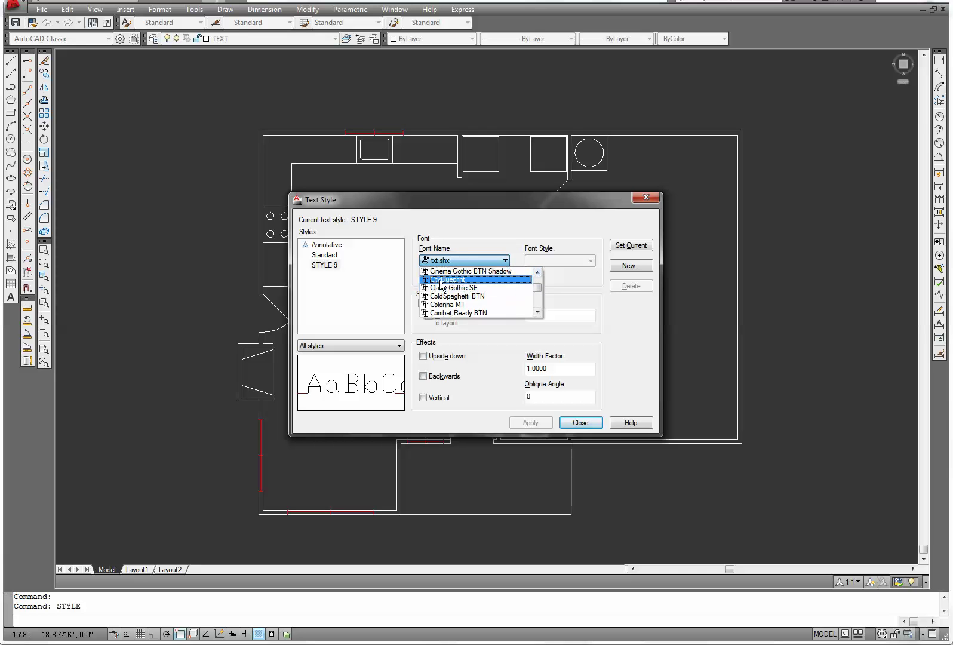
{"action": "left_click", "coordinate": [443, 279]}
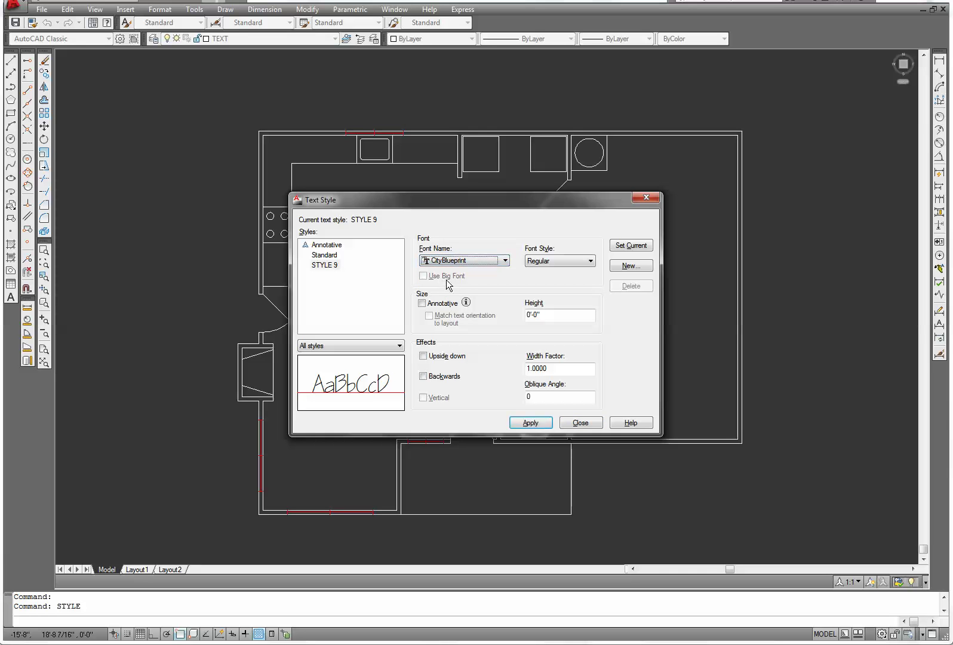
{"action": "left_click", "coordinate": [542, 314]}
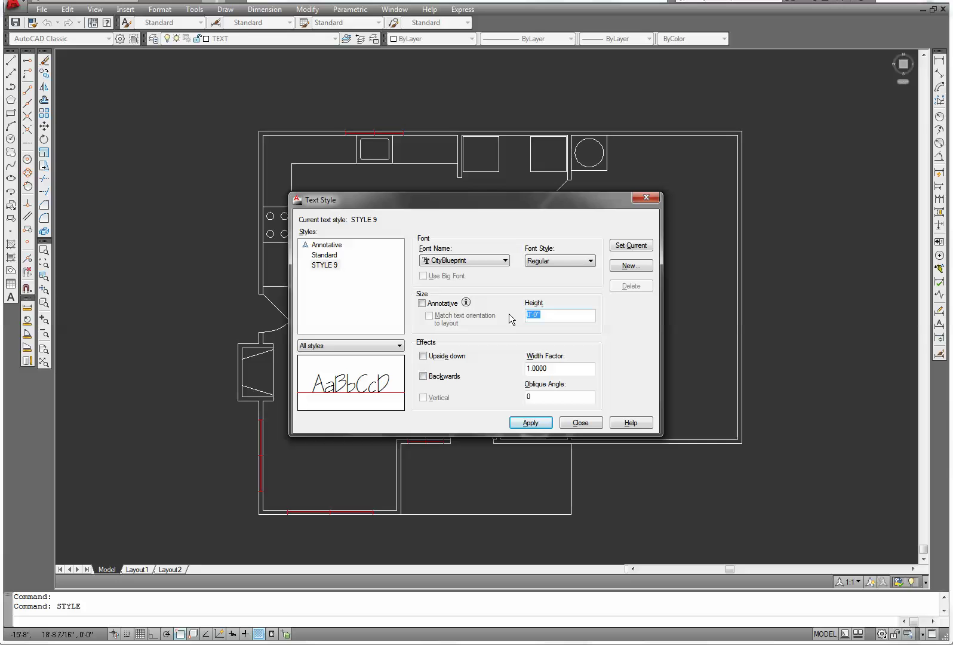
{"action": "type", "text": "9"}
{"action": "key", "text": "Return"}
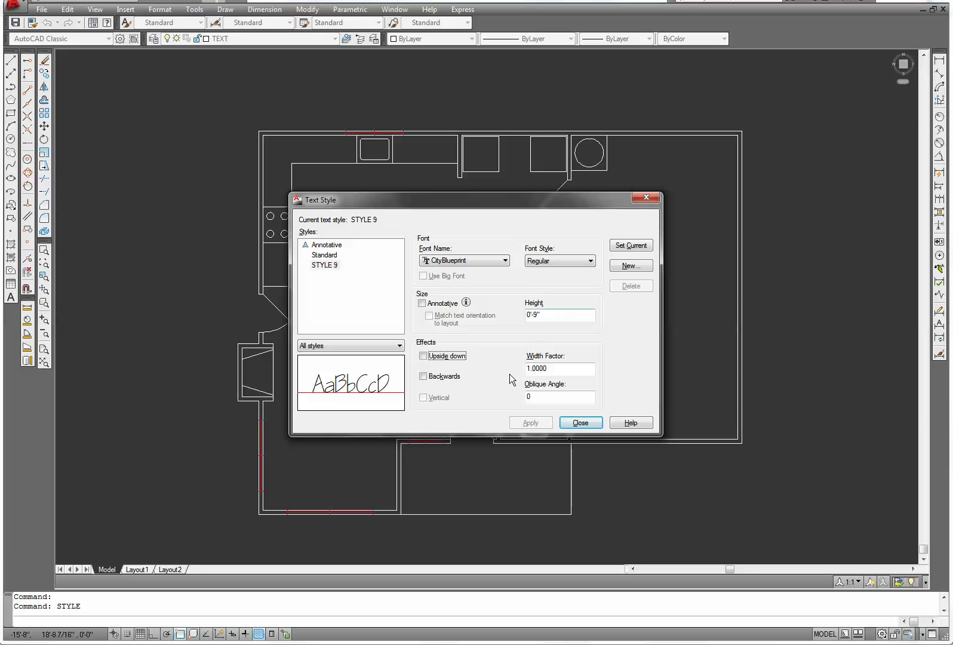
Keep STYLE 9 non-annotative, make it the current text style and close the text style settings.
{"action": "left_click", "coordinate": [422, 303]}
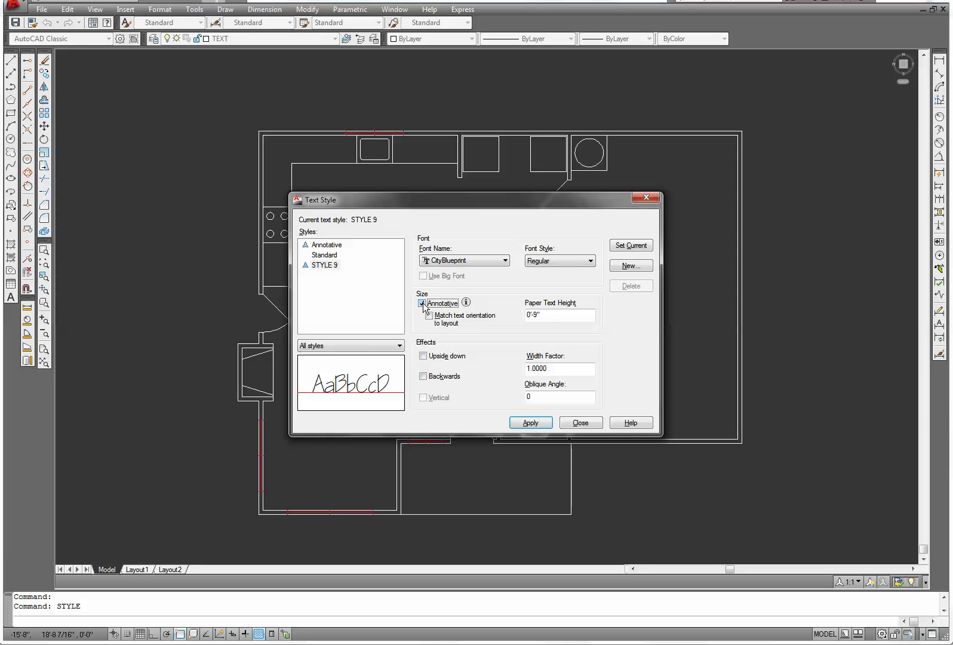
{"action": "left_click", "coordinate": [423, 303]}
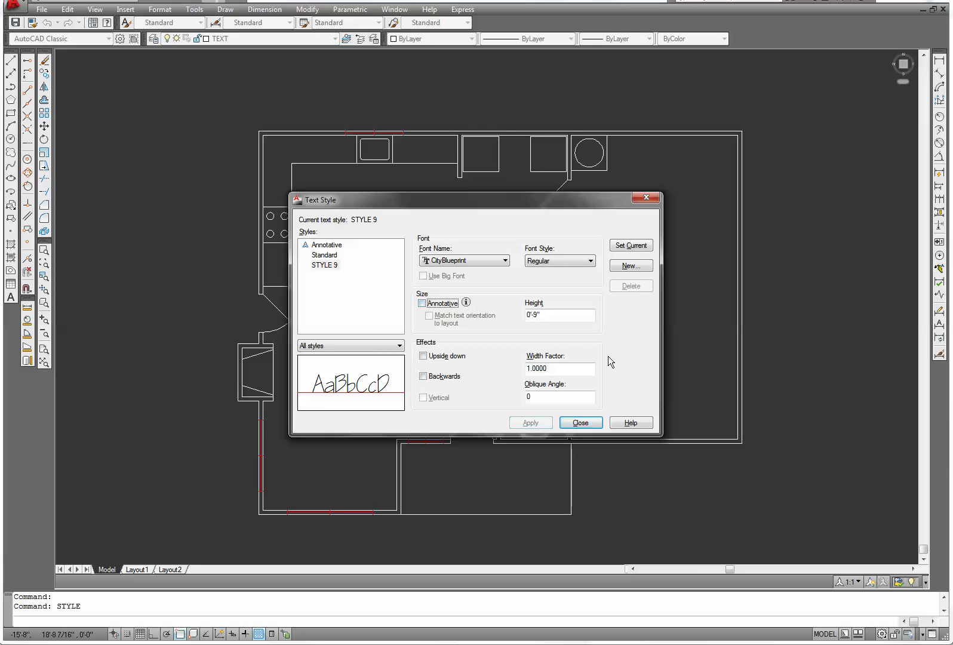
{"action": "left_click", "coordinate": [632, 247]}
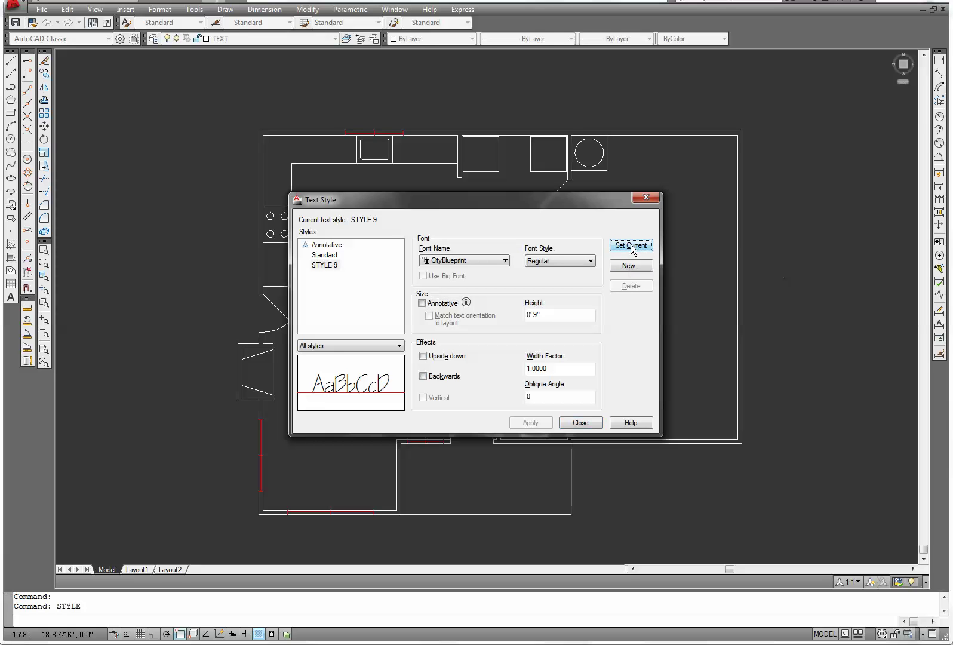
{"action": "left_click", "coordinate": [579, 424]}
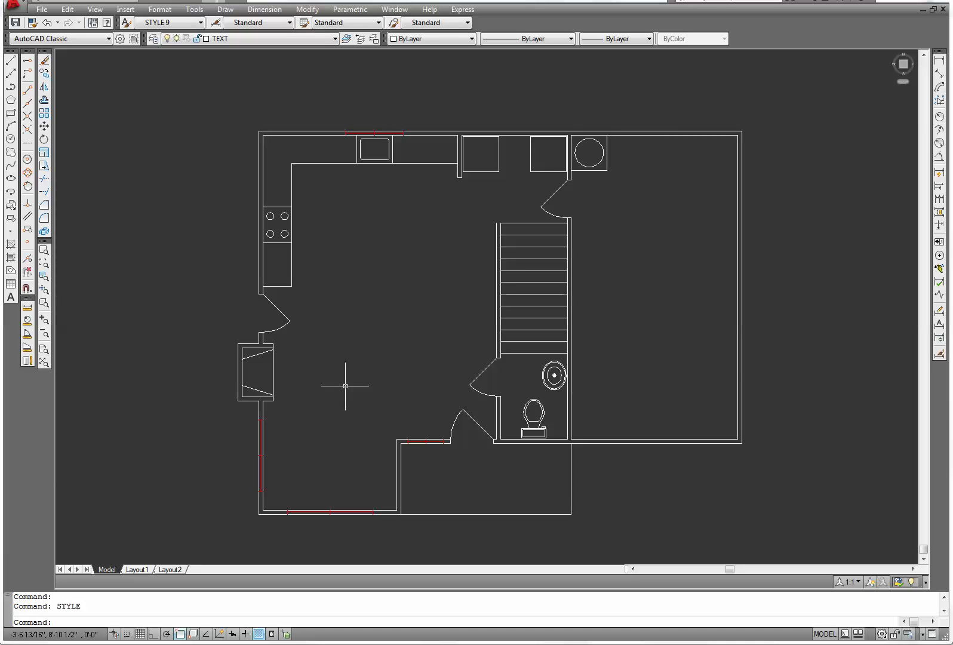
Start a multiline text box in the open floor area of the kitchen, using STYLE 9 with the CityBlueprint font.
{"action": "type", "text": "MT"}
{"action": "key", "text": "Return"}
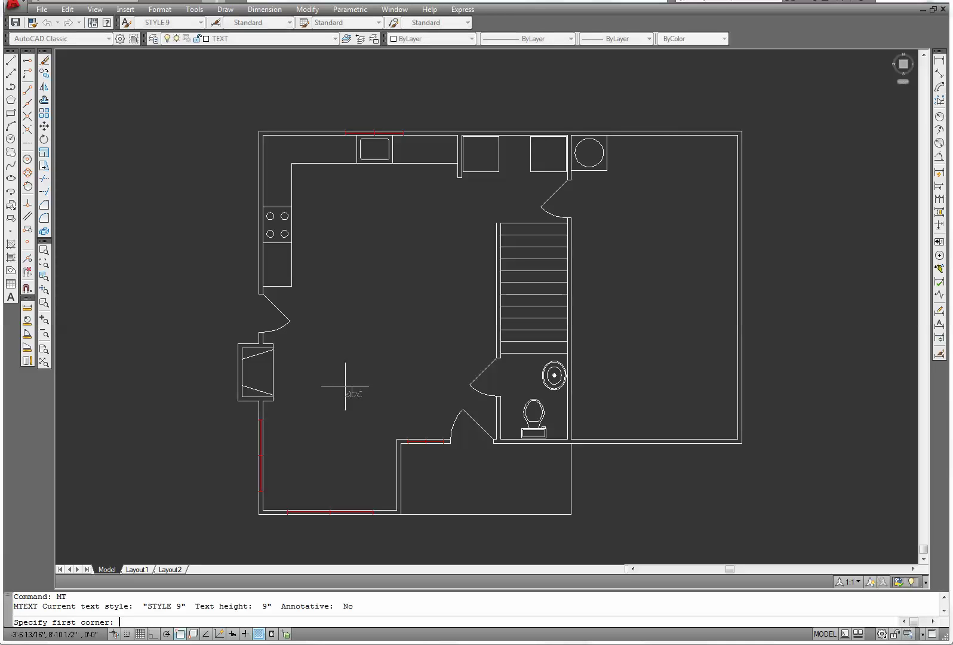
{"action": "left_click", "coordinate": [323, 328]}
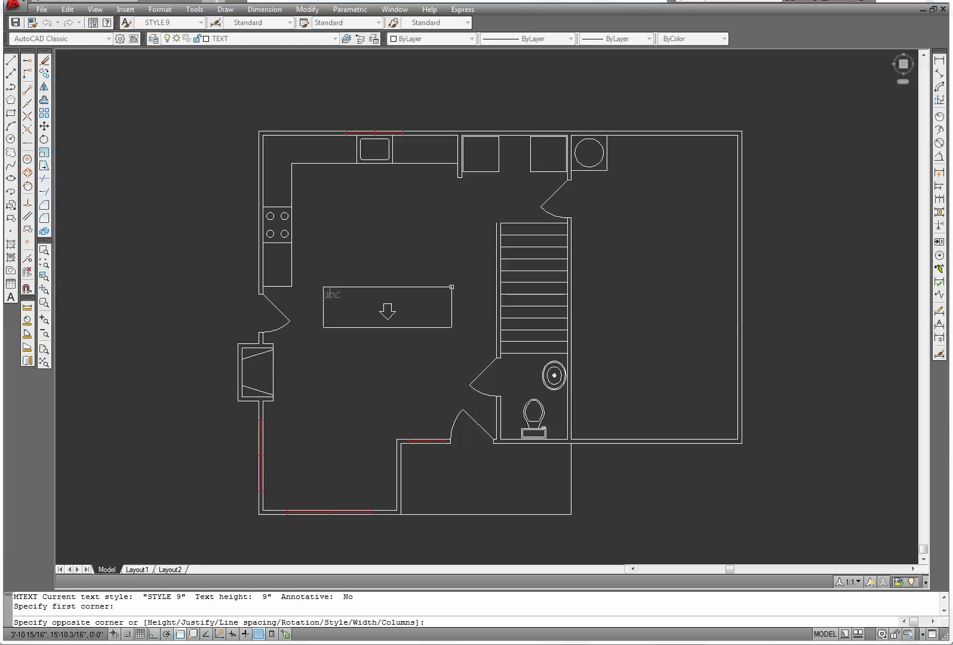
{"action": "left_click", "coordinate": [450, 287]}
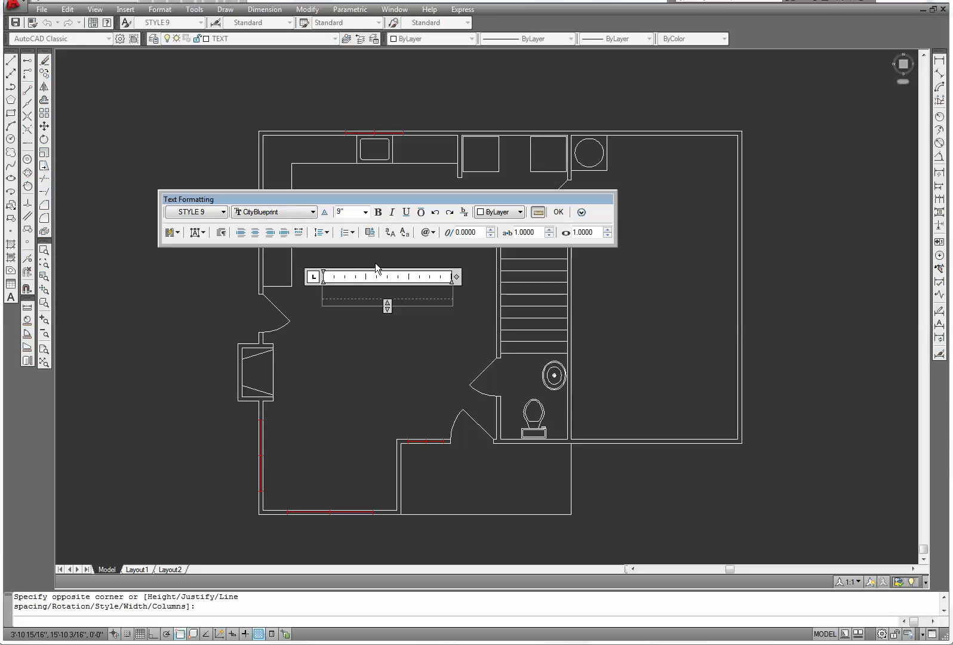
{"action": "left_click", "coordinate": [224, 213]}
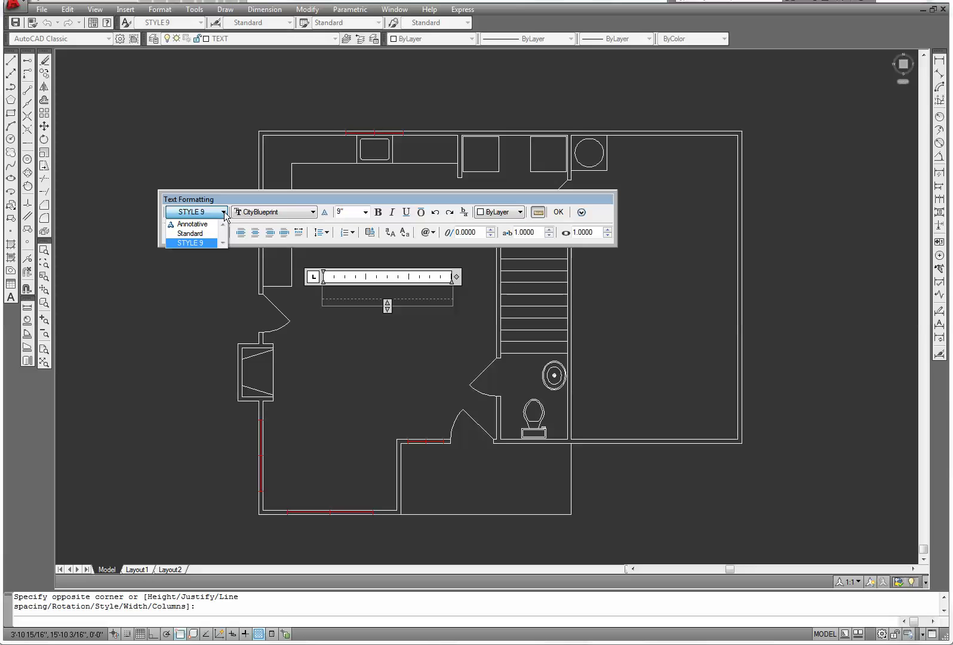
{"action": "left_click", "coordinate": [225, 212]}
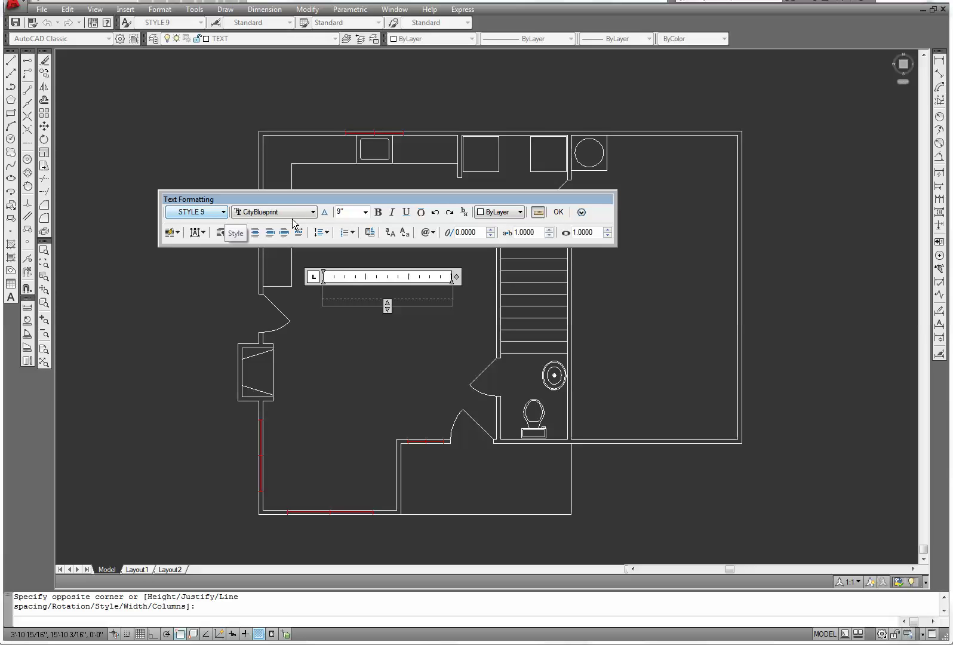
{"action": "left_click", "coordinate": [313, 212]}
{"action": "left_click", "coordinate": [313, 212]}
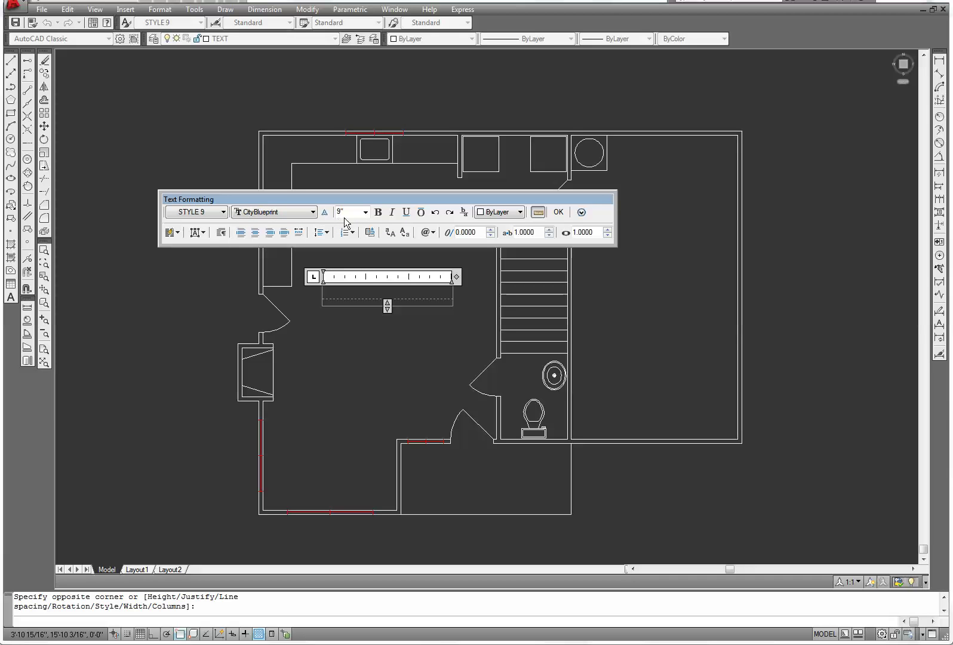
Enter KITCHEN as centred bold text in the kitchen's text box and finish the label.
{"action": "left_click", "coordinate": [255, 233]}
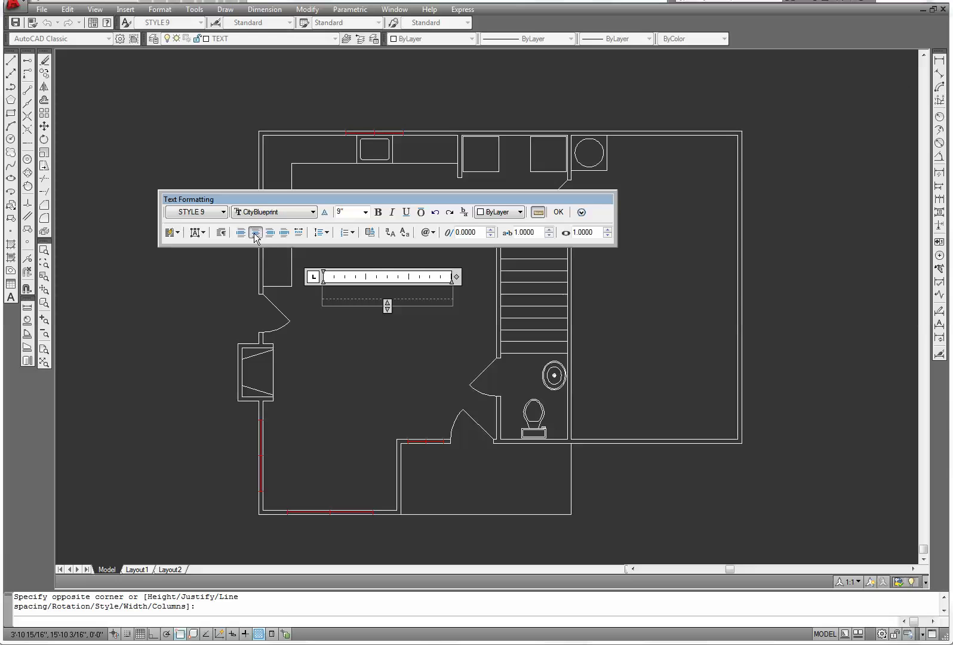
{"action": "left_click", "coordinate": [378, 212]}
{"action": "type", "text": "KITCHEN"}
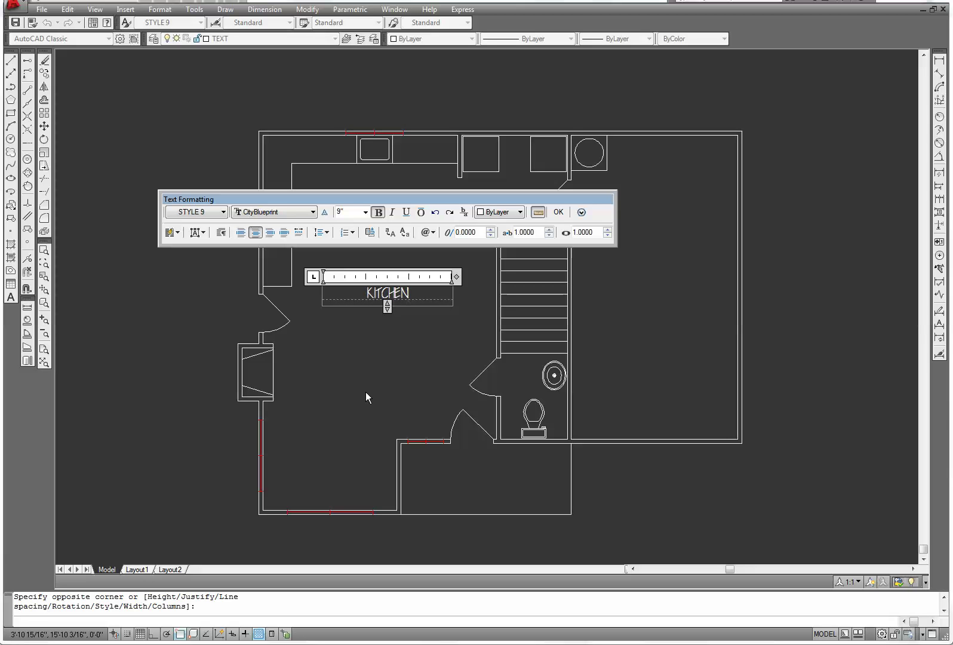
{"action": "left_click", "coordinate": [558, 213]}
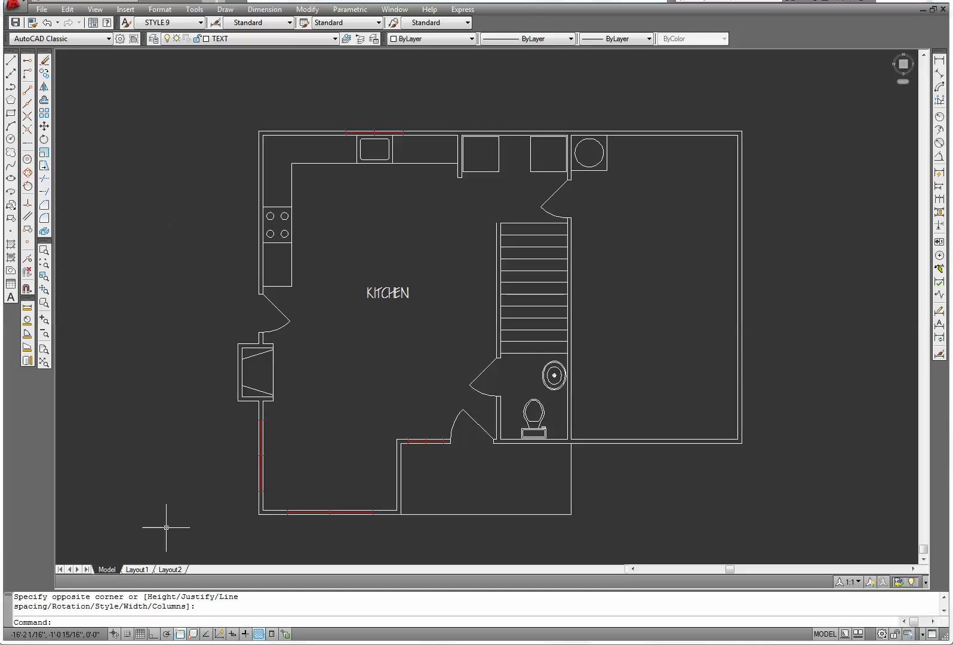
Add Node to the running object snap modes.
{"action": "right_click", "coordinate": [182, 636]}
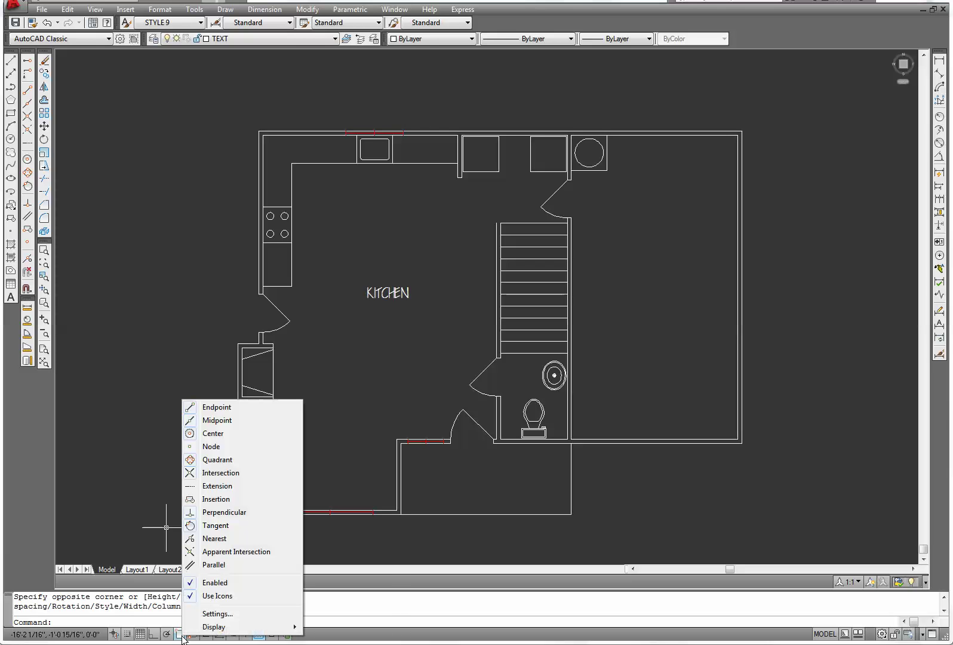
{"action": "left_click", "coordinate": [216, 613]}
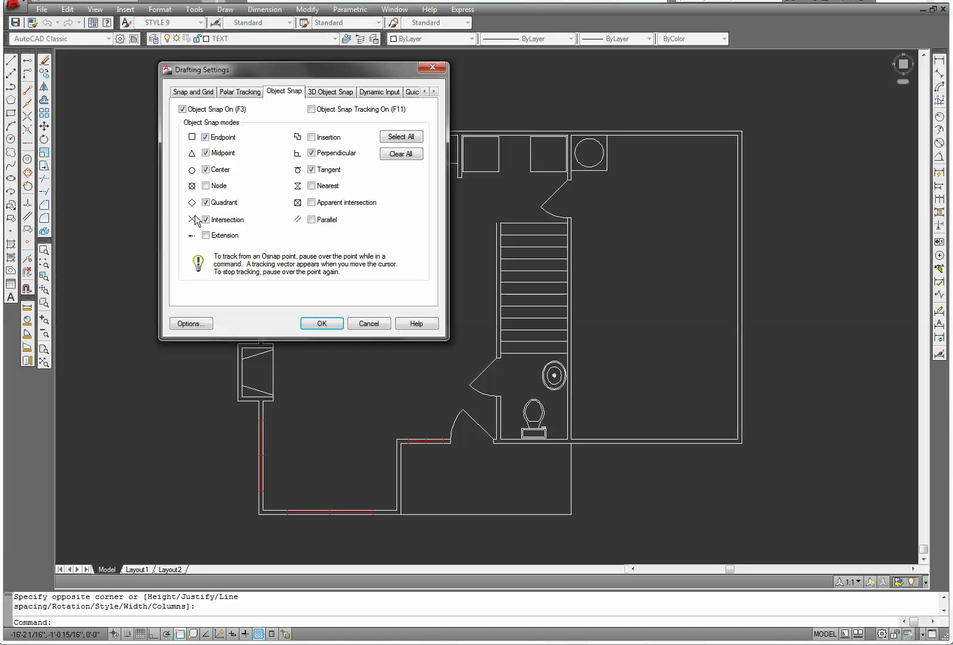
{"action": "left_click", "coordinate": [206, 186]}
{"action": "left_click", "coordinate": [320, 323]}
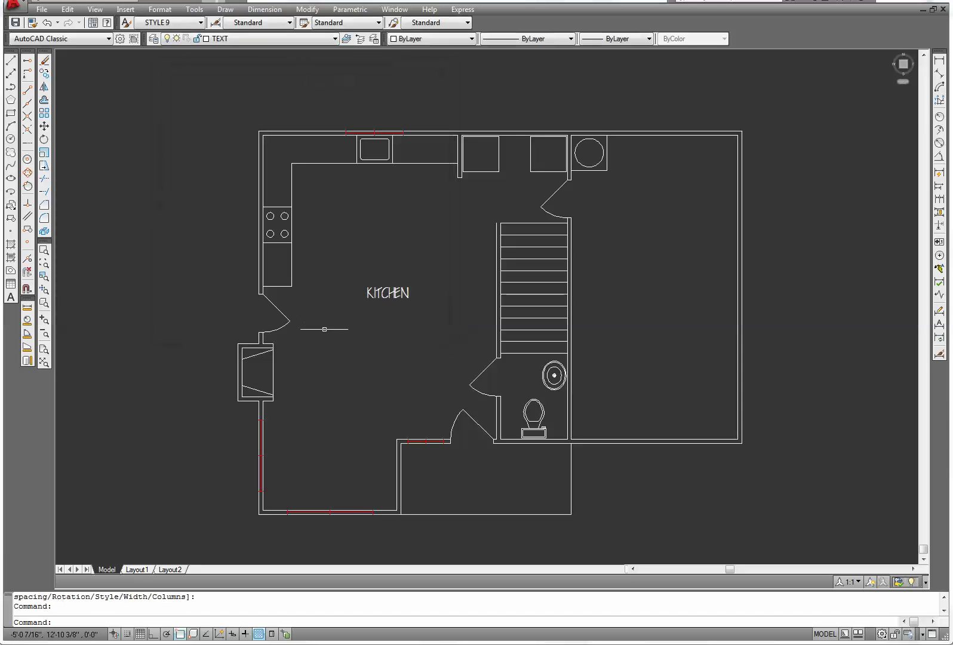
Copy the KITCHEN label into the living area beside the fireplace, the bathroom, the large room beyond the stairs and the front porch.
{"action": "left_click", "coordinate": [43, 73]}
{"action": "left_click", "coordinate": [386, 293]}
{"action": "key", "text": "Return"}
{"action": "left_click", "coordinate": [386, 293]}
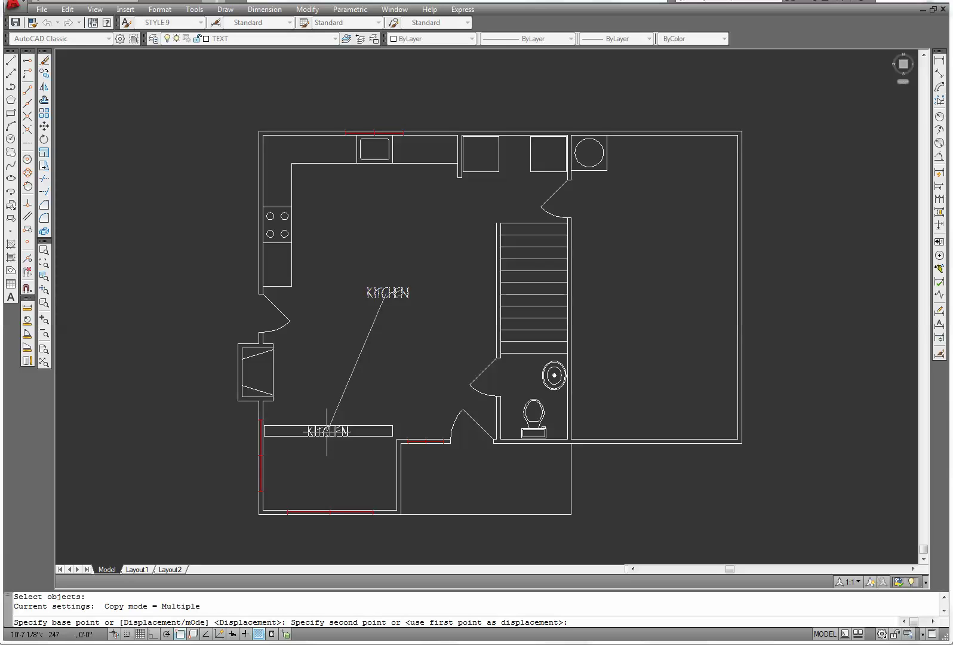
{"action": "left_click", "coordinate": [329, 428]}
{"action": "left_click", "coordinate": [510, 380]}
{"action": "left_click", "coordinate": [652, 286]}
{"action": "left_click", "coordinate": [483, 477]}
{"action": "key", "text": "Escape"}
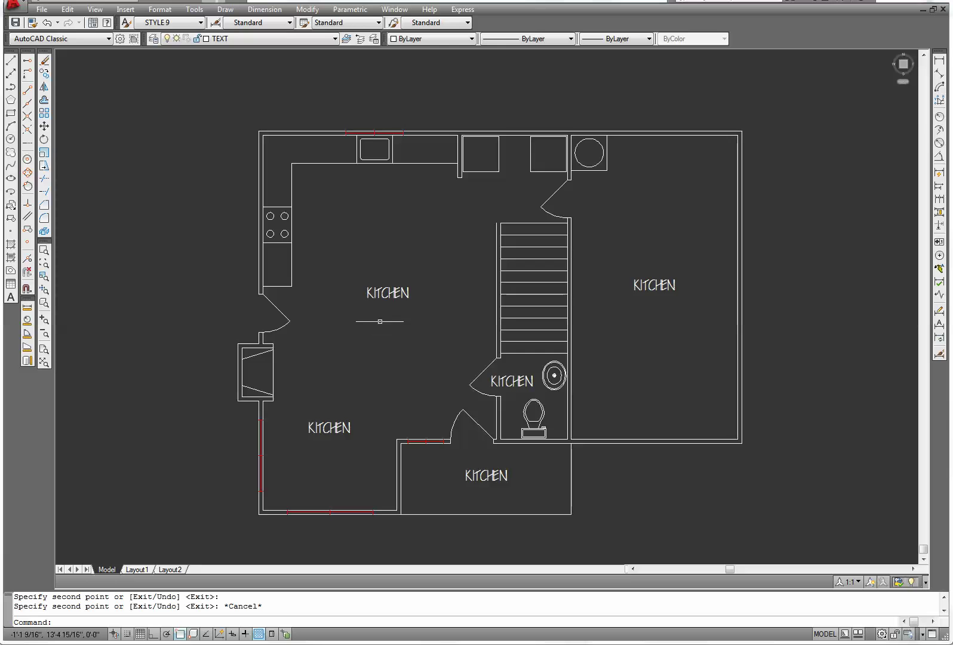
Change the copied label in the living area below the kitchen to LIVINGROOM.
{"action": "double_click", "coordinate": [336, 425]}
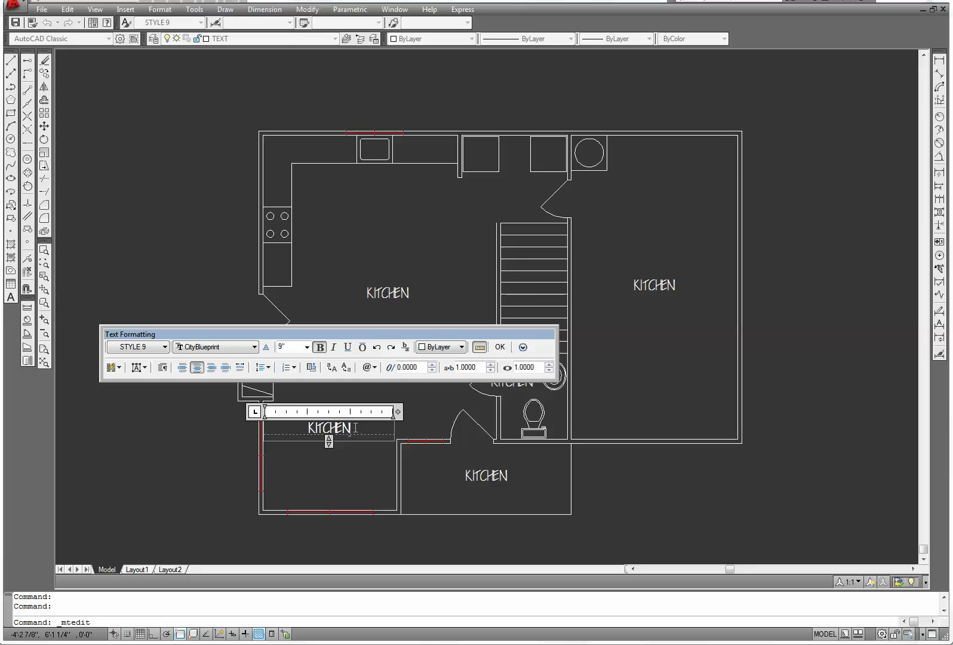
{"action": "left_click_drag", "start_coordinate": [355, 427], "coordinate": [333, 428]}
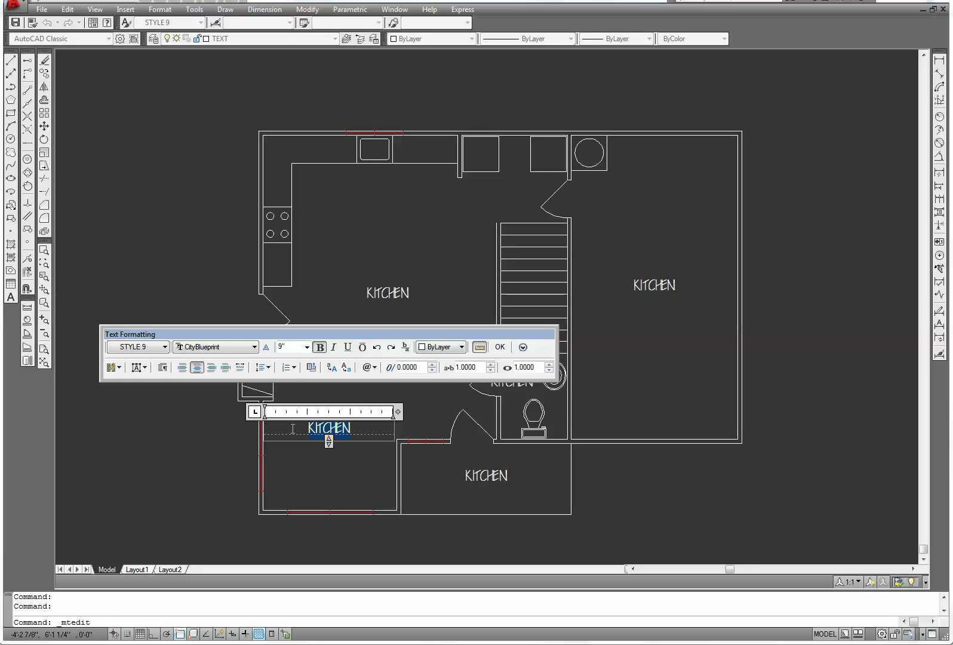
{"action": "key", "text": "Delete"}
{"action": "type", "text": "LIVINGROOM"}
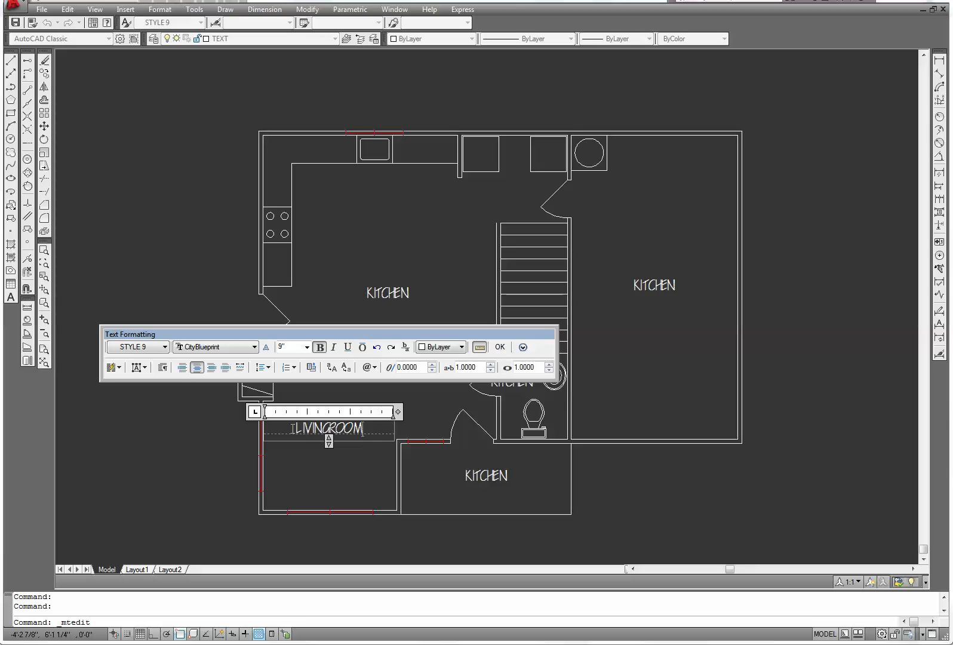
{"action": "left_click", "coordinate": [501, 348]}
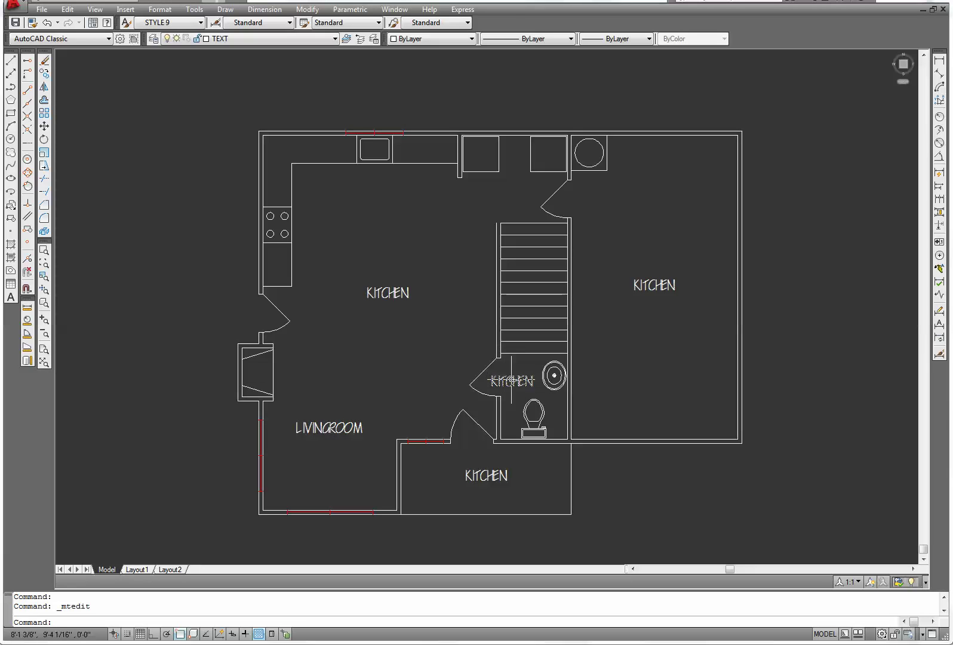
Change the copied label beside the bathroom sink to BATH.
{"action": "scroll", "coordinate": [511, 378], "scroll_direction": "up", "scroll_amount": 5}
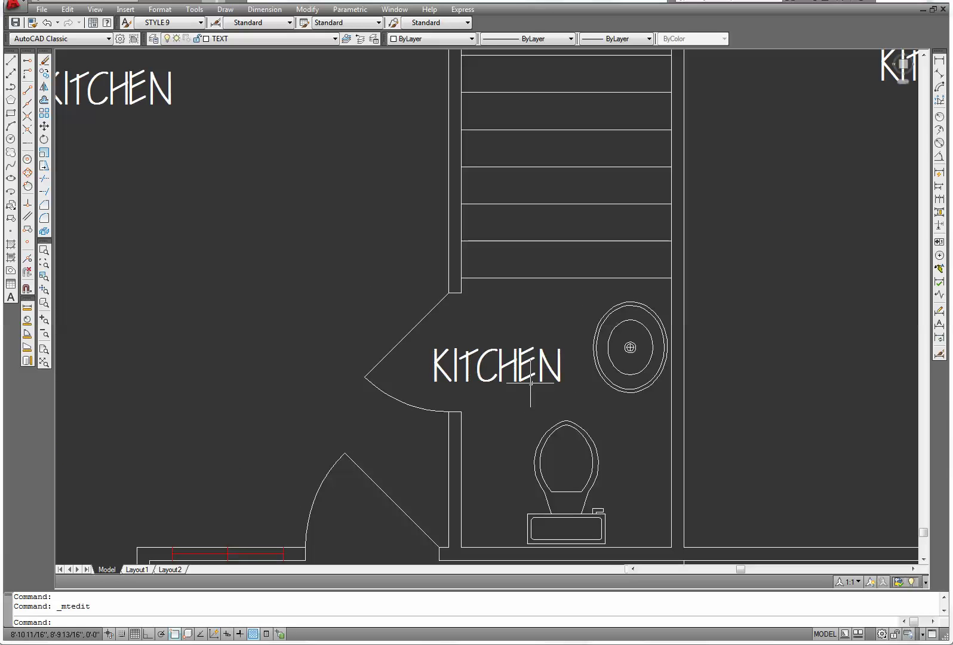
{"action": "left_click", "coordinate": [472, 366]}
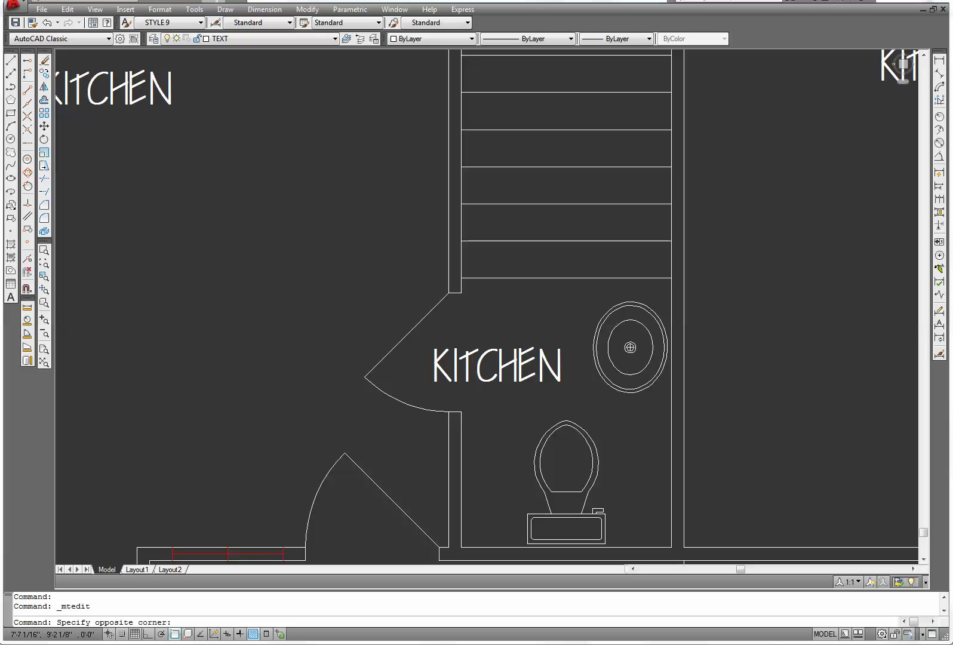
{"action": "left_click", "coordinate": [473, 365]}
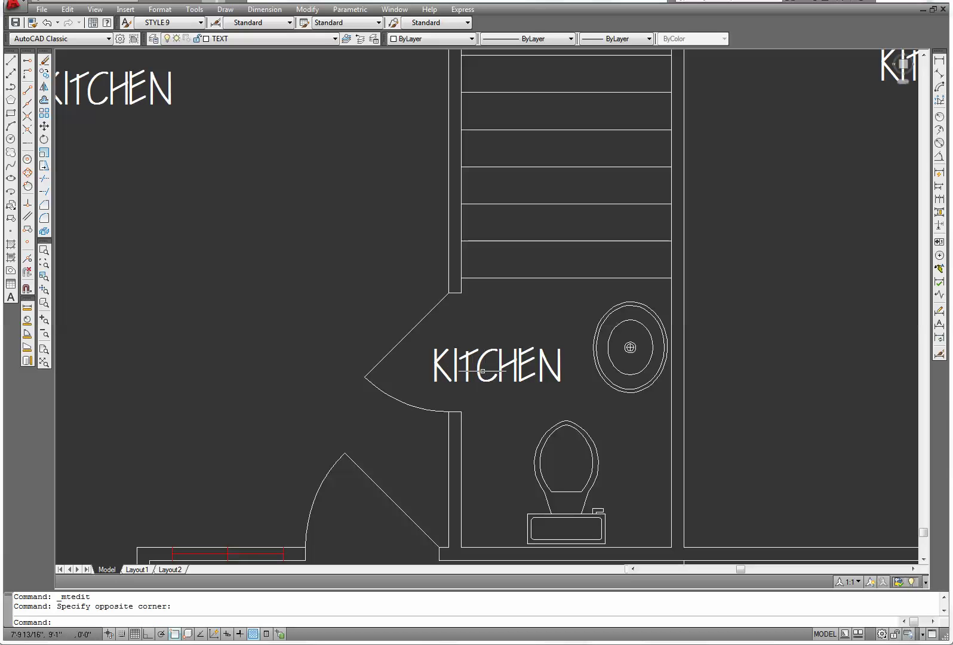
{"action": "double_click", "coordinate": [481, 366]}
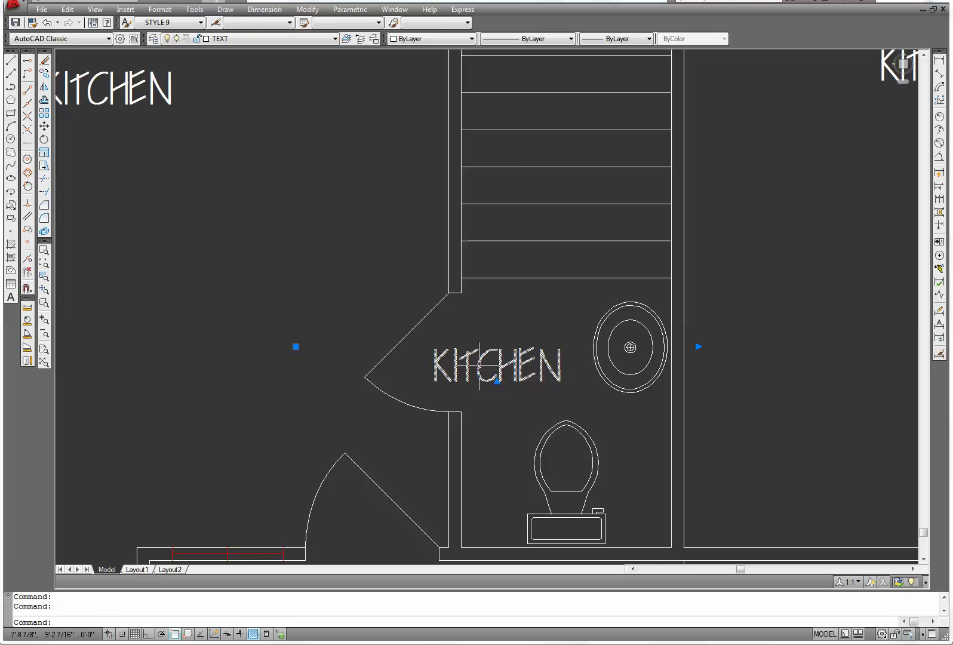
{"action": "left_click_drag", "start_coordinate": [579, 364], "coordinate": [420, 365]}
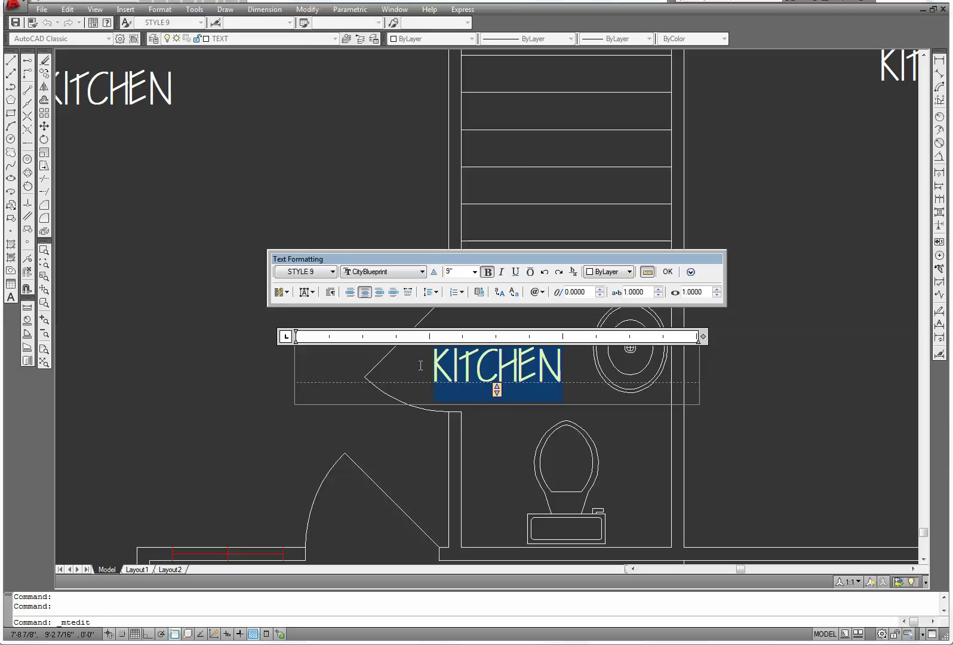
{"action": "type", "text": "BATH"}
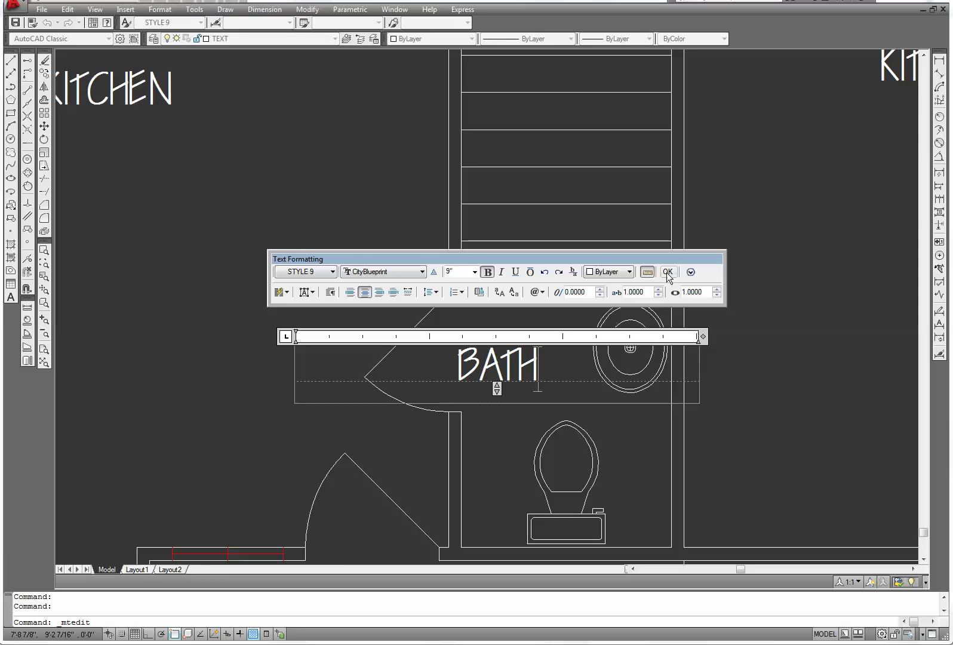
{"action": "left_click", "coordinate": [673, 276]}
Change the copied label in the large room beyond the stairs to GARAGE.
{"action": "scroll", "coordinate": [774, 281], "scroll_direction": "down", "scroll_amount": 2}
{"action": "middle_click_drag", "start_coordinate": [774, 283], "coordinate": [544, 387]}
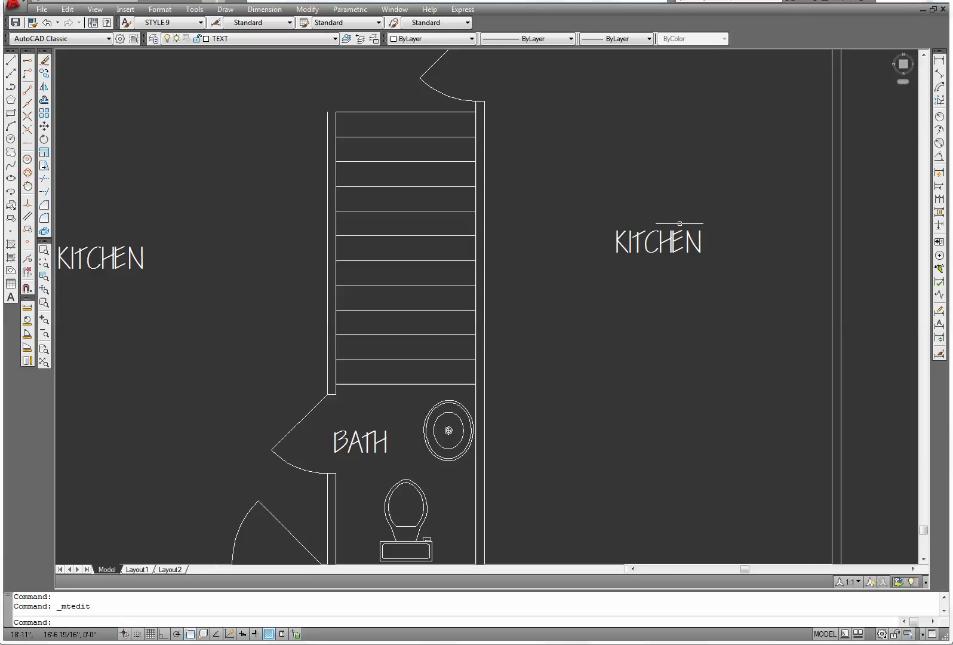
{"action": "double_click", "coordinate": [672, 241]}
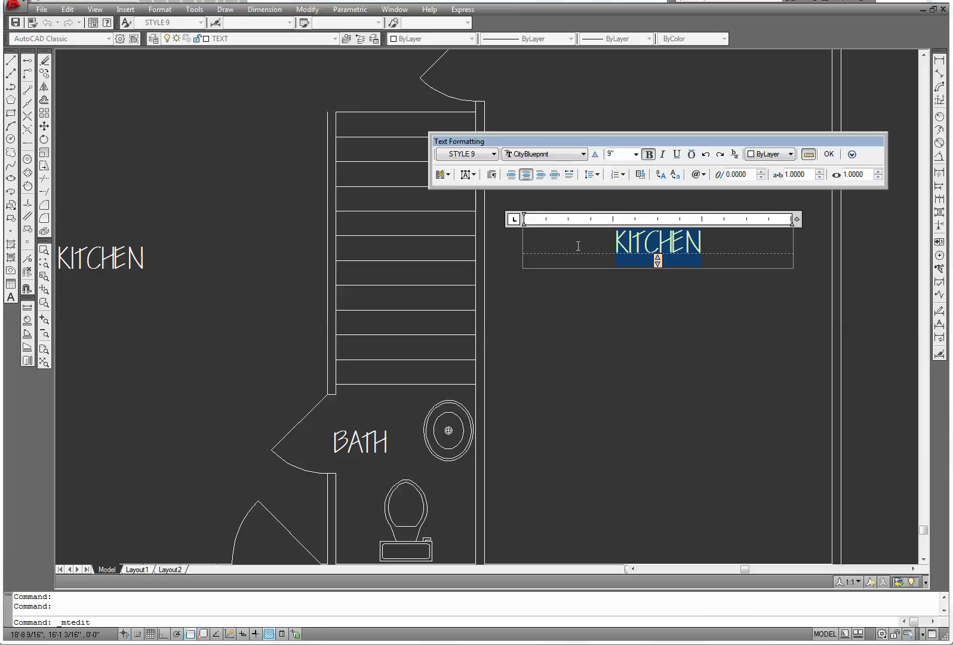
{"action": "type", "text": "GA"}
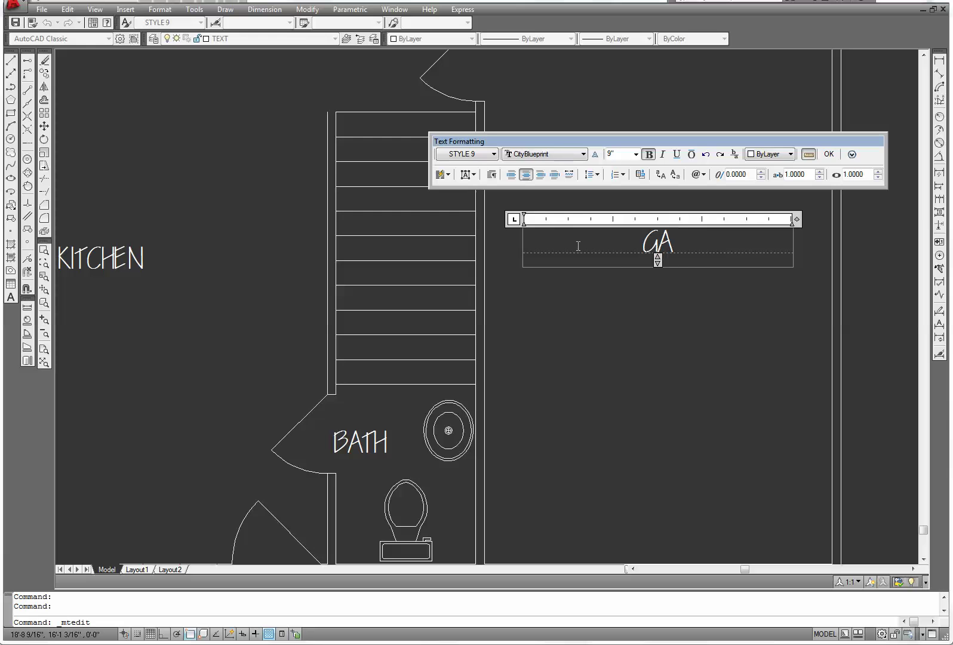
{"action": "type", "text": "RAGE"}
Change the copied label in the area outside the front door to PORCH.
{"action": "scroll", "coordinate": [532, 369], "scroll_direction": "down", "scroll_amount": 3}
{"action": "scroll", "coordinate": [538, 364], "scroll_direction": "up", "scroll_amount": 2}
{"action": "left_click", "coordinate": [553, 388]}
{"action": "double_click", "coordinate": [526, 371]}
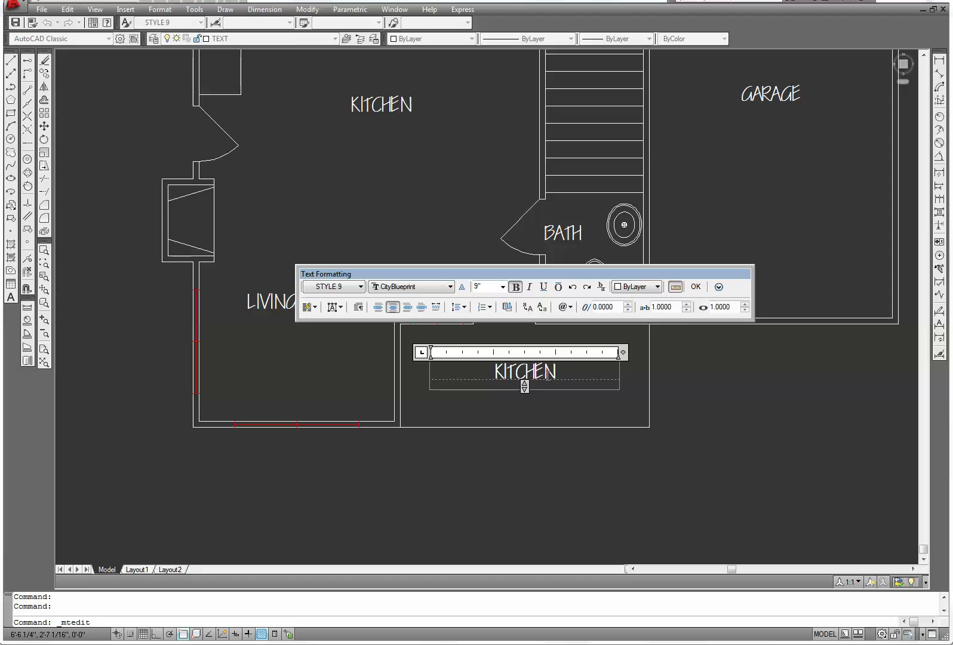
{"action": "double_click", "coordinate": [526, 372]}
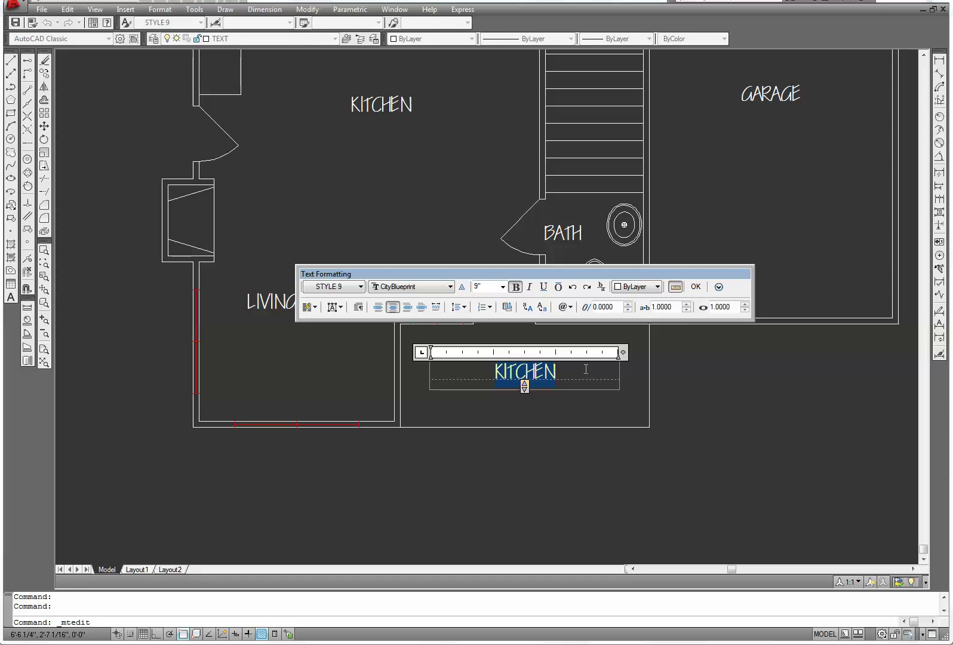
{"action": "type", "text": "PORC"}
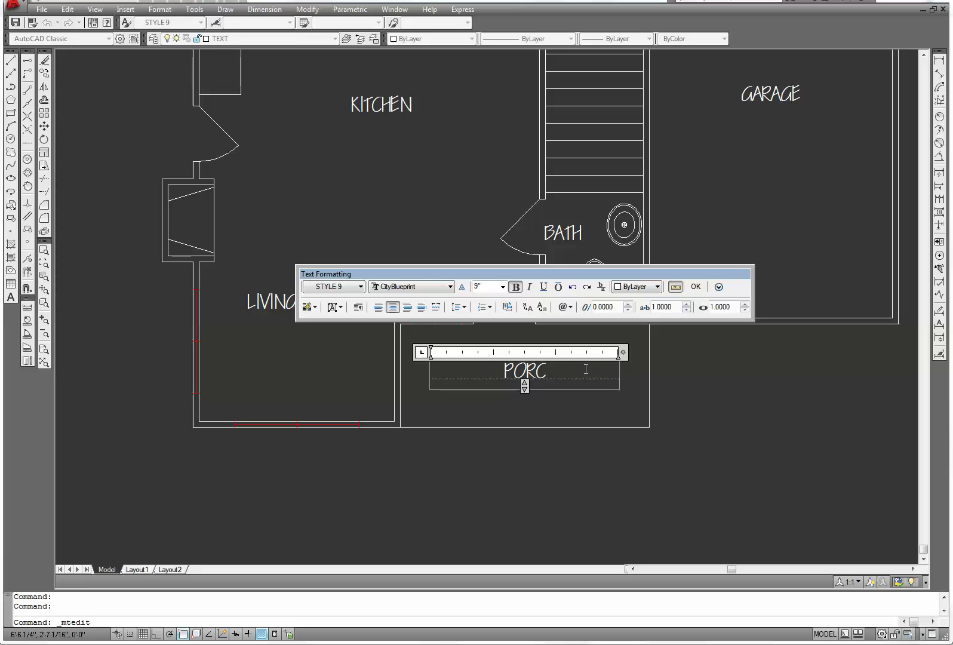
{"action": "type", "text": "H"}
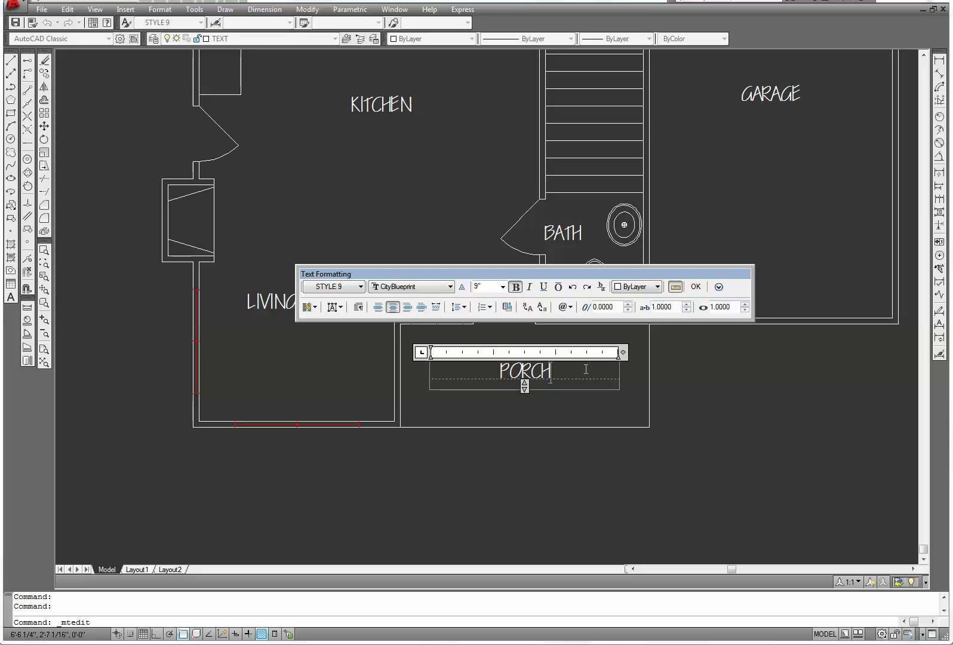
{"action": "left_click", "coordinate": [696, 287]}
Move the KITCHEN label up and slightly left, closer to the counter and stove.
{"action": "scroll", "coordinate": [605, 349], "scroll_direction": "down", "scroll_amount": 3}
{"action": "middle_click_drag", "start_coordinate": [533, 279], "coordinate": [449, 371]}
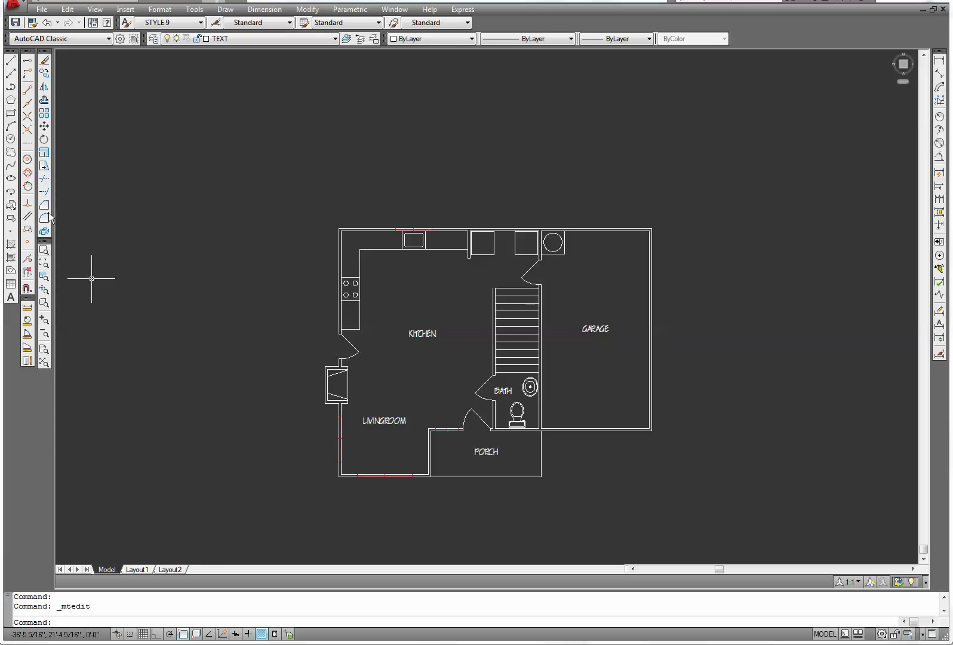
{"action": "left_click", "coordinate": [43, 127]}
{"action": "left_click", "coordinate": [448, 343]}
{"action": "left_click", "coordinate": [404, 321]}
{"action": "key", "text": "Return"}
{"action": "left_click", "coordinate": [416, 332]}
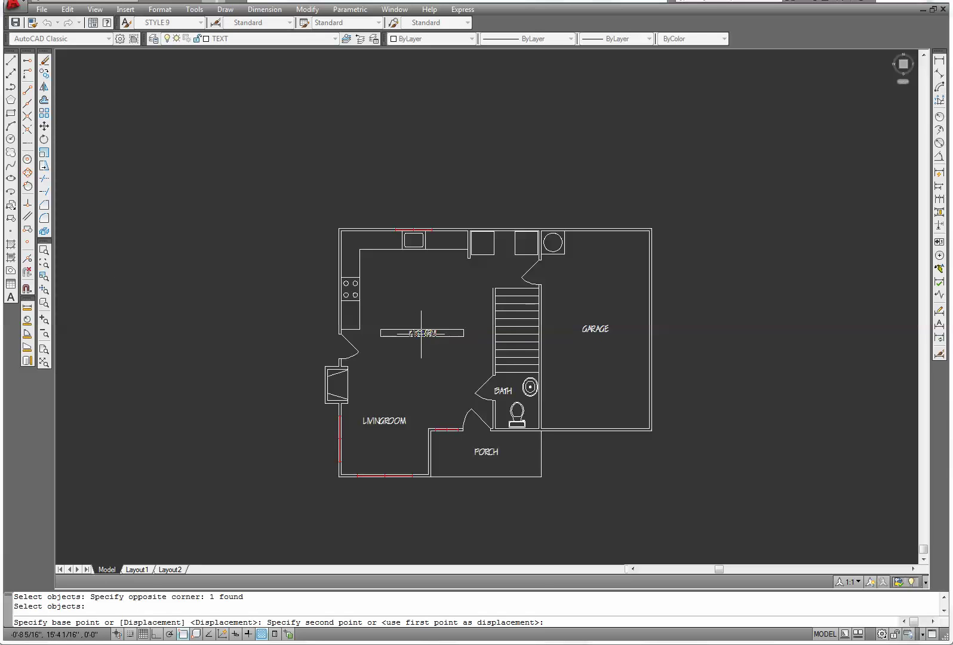
{"action": "left_click", "coordinate": [408, 302]}
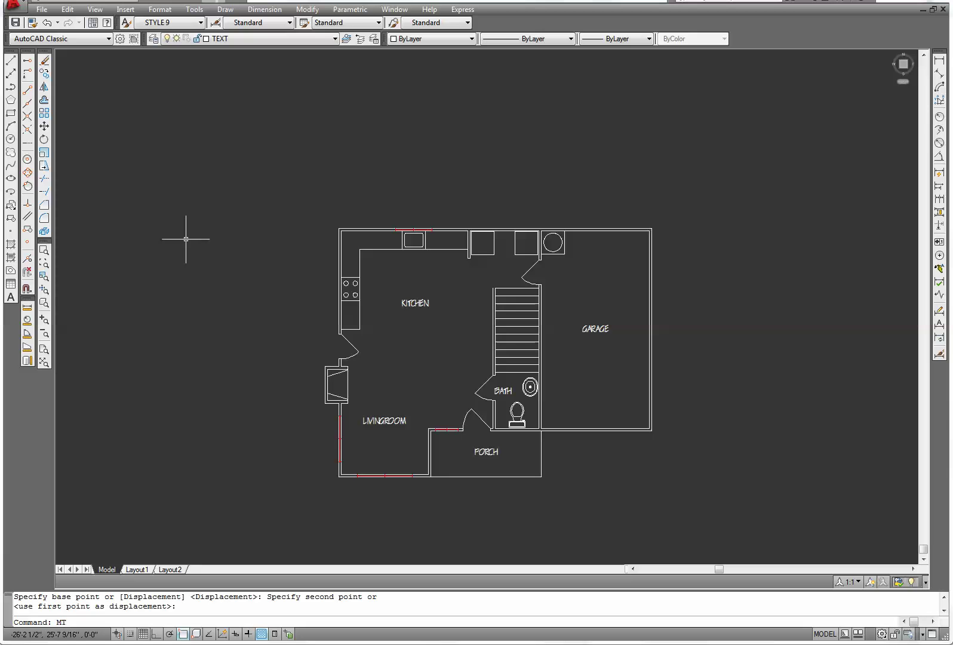
Start a multiline text box just outside the upper wall, above the kitchen window, spanning roughly the window's width.
{"action": "key", "text": "Return"}
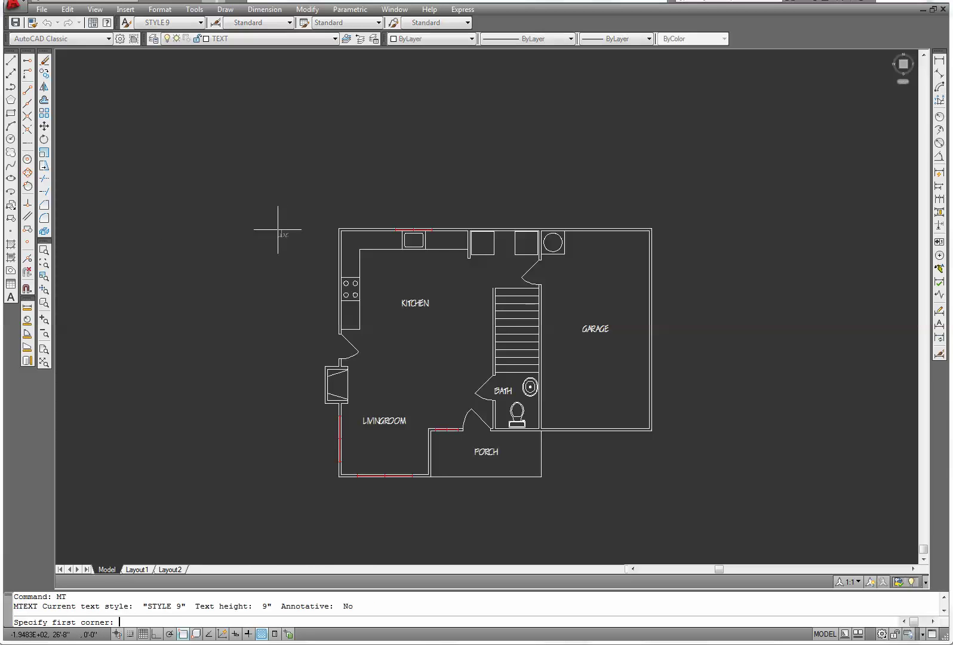
{"action": "scroll", "coordinate": [384, 203], "scroll_direction": "up", "scroll_amount": 5}
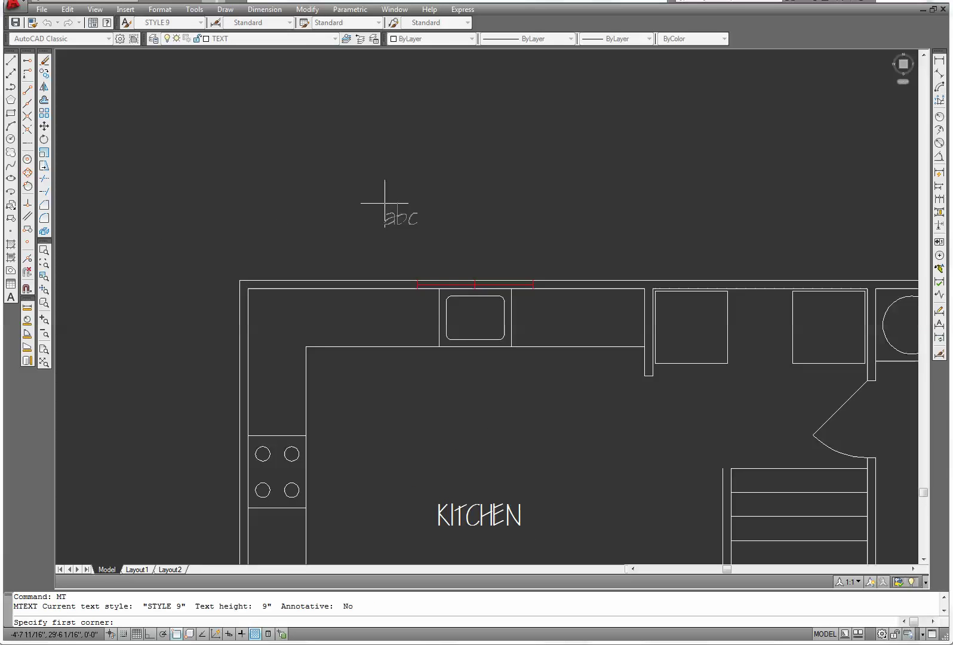
{"action": "left_click", "coordinate": [404, 263]}
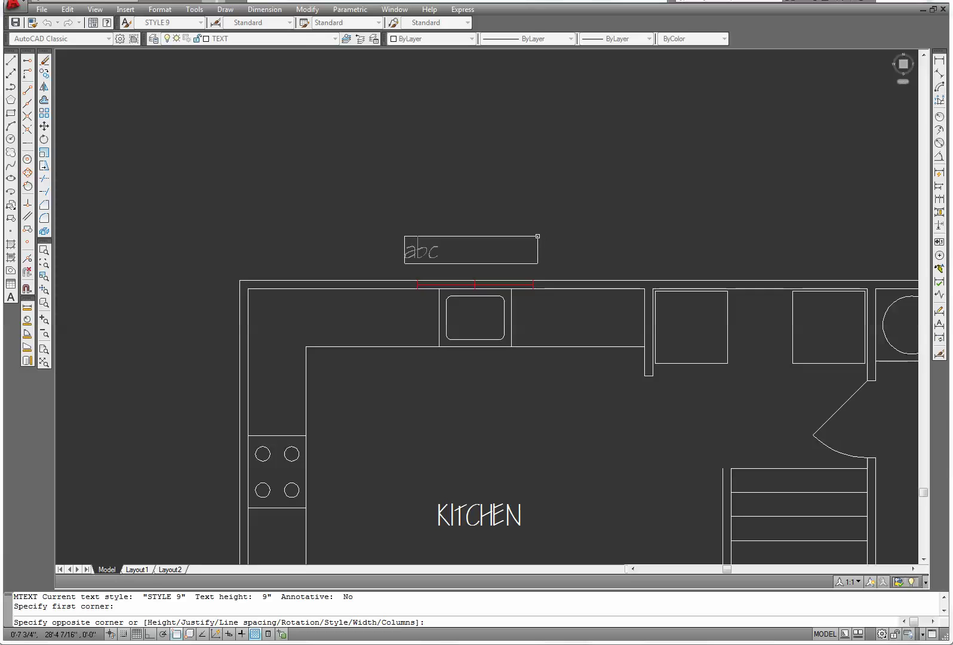
{"action": "left_click", "coordinate": [539, 235]}
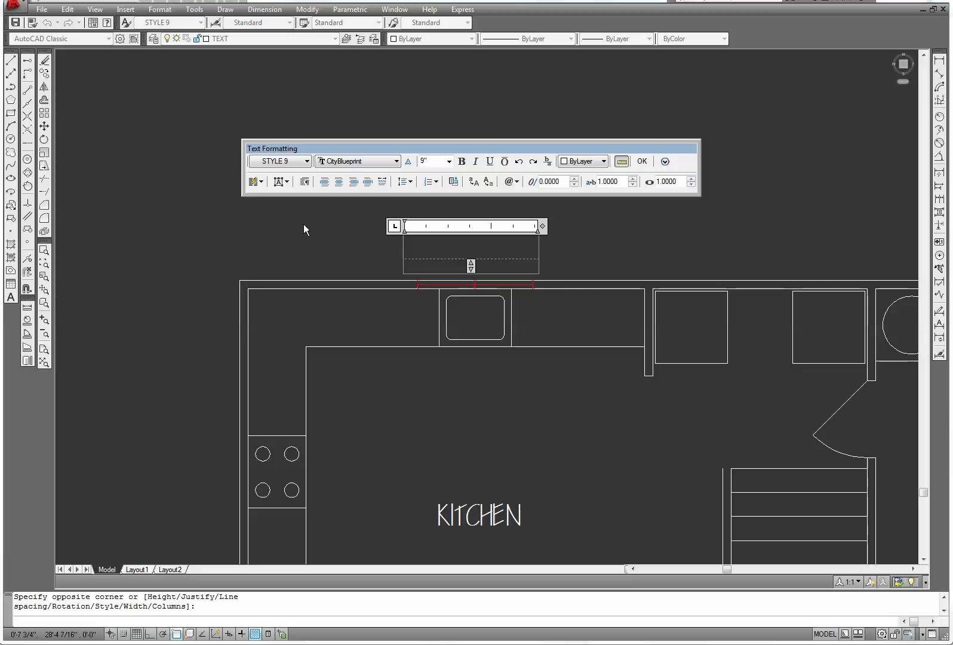
Format the window label's text as centred and bold with a height of 6 inches.
{"action": "left_click", "coordinate": [338, 182]}
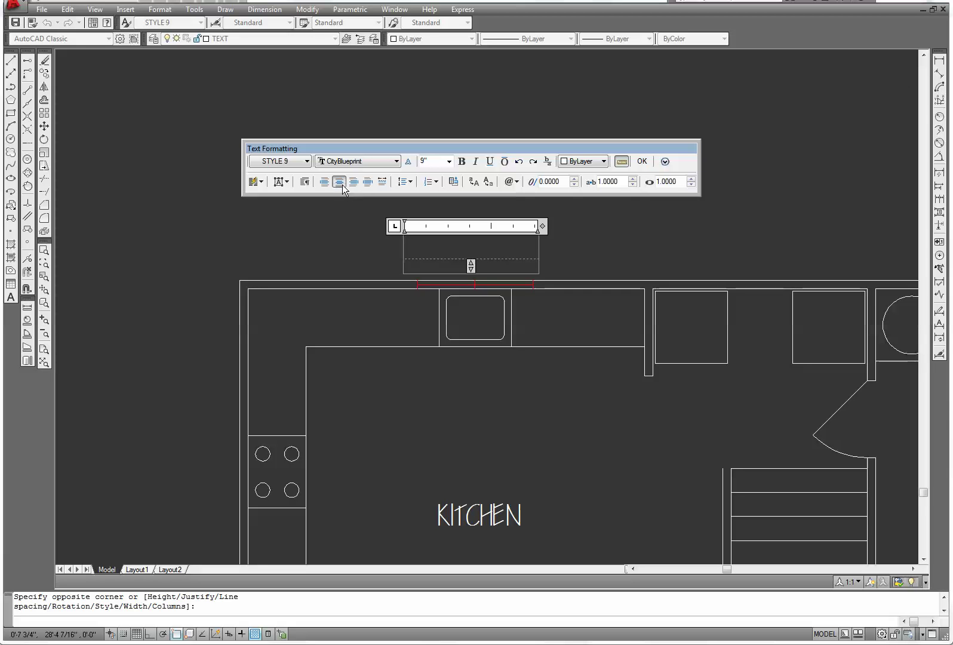
{"action": "left_click", "coordinate": [462, 161]}
{"action": "type", "text": "6"}
{"action": "key", "text": "Return"}
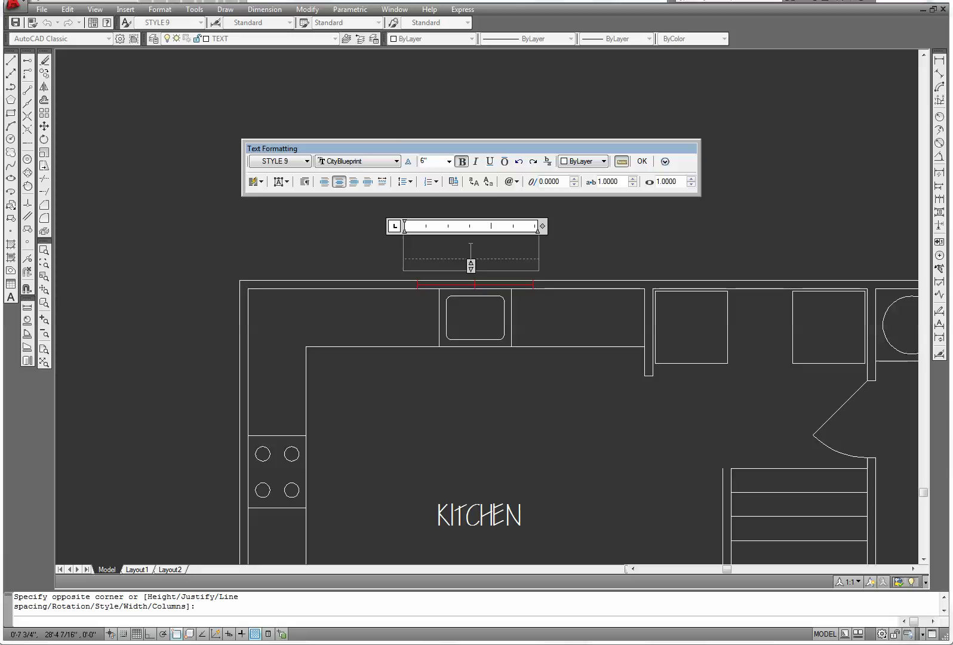
Enter 4-0 X 3-6 SLD as the kitchen window's label and finish the text.
{"action": "left_click", "coordinate": [448, 165]}
{"action": "left_click", "coordinate": [448, 165]}
{"action": "type", "text": "4"}
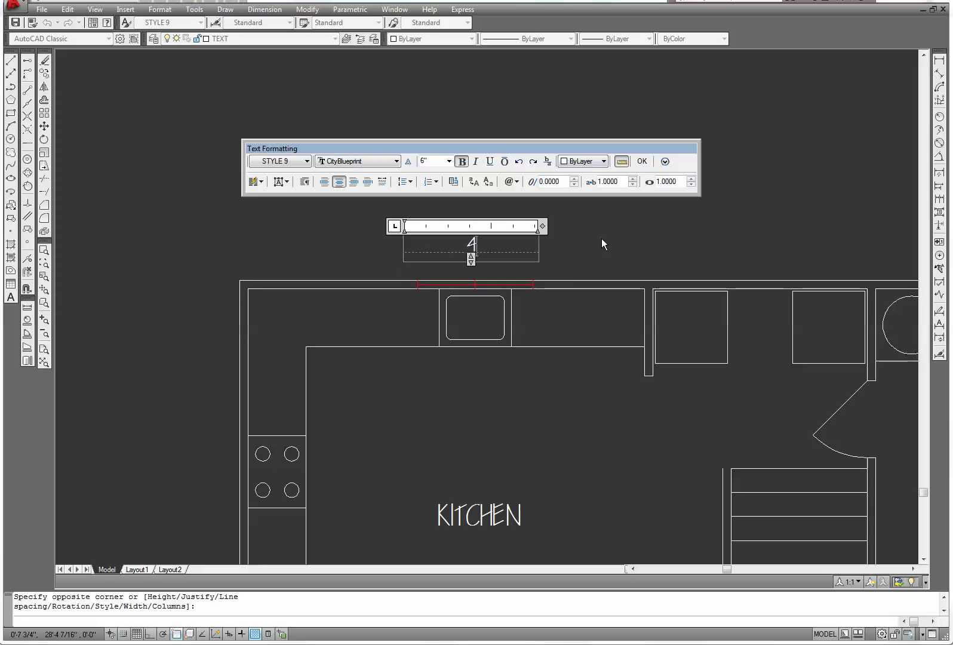
{"action": "type", "text": "-0 X 3-6 SLD"}
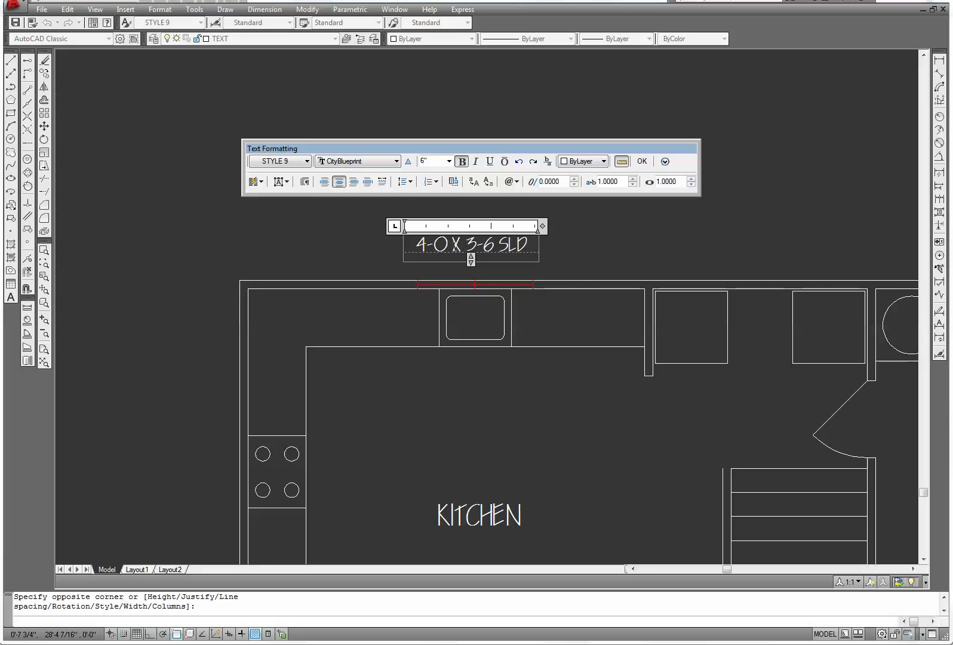
{"action": "left_click", "coordinate": [642, 162]}
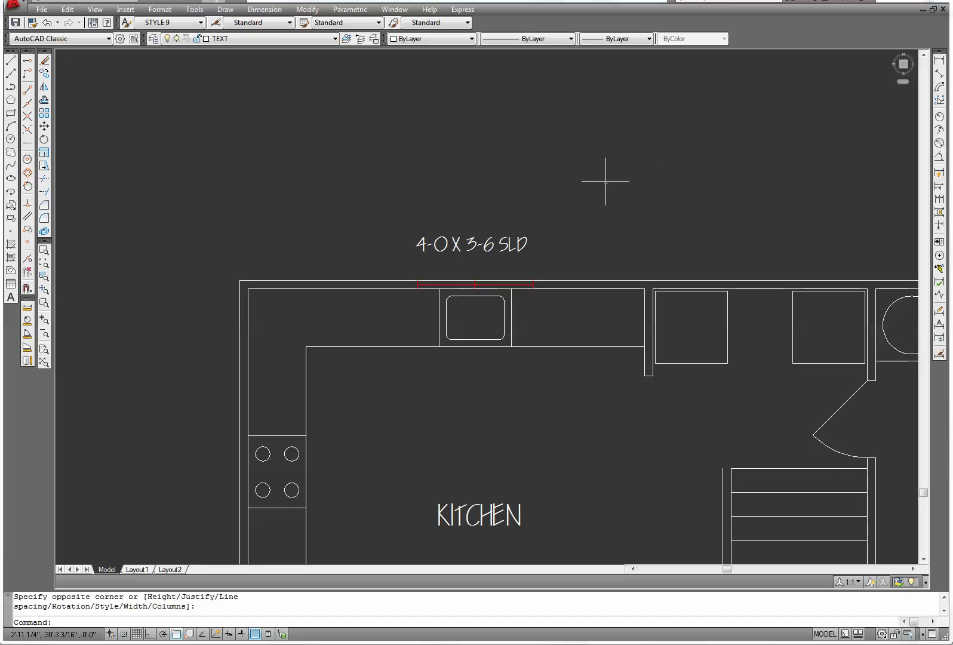
Move the 4-0 X 3-6 SLD label down so it sits just above the kitchen window.
{"action": "left_click", "coordinate": [45, 126]}
{"action": "left_click", "coordinate": [540, 249]}
{"action": "left_click", "coordinate": [465, 251]}
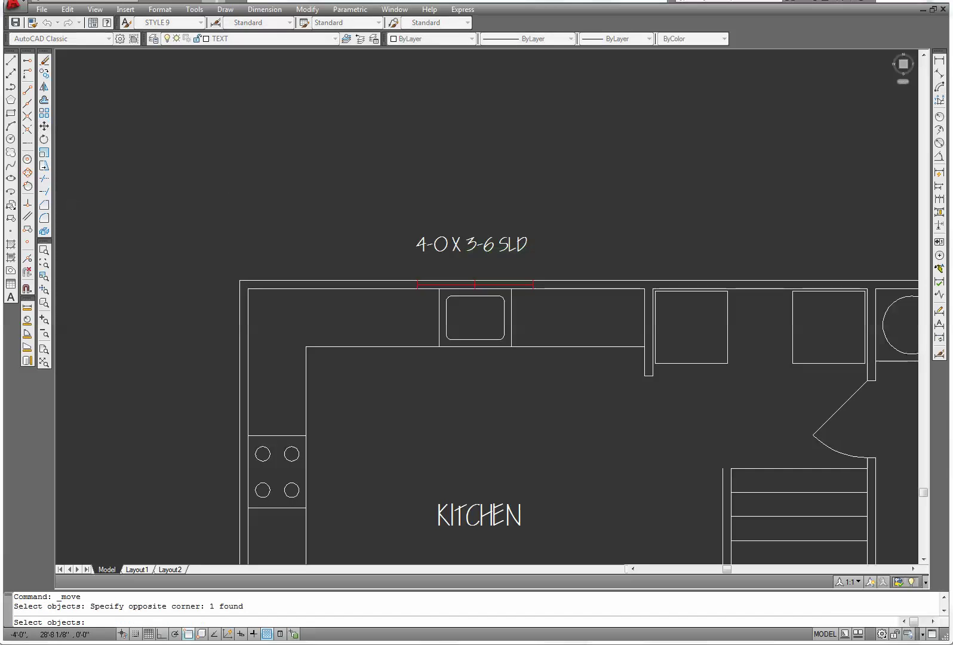
{"action": "key", "text": "Return"}
{"action": "left_click", "coordinate": [467, 242]}
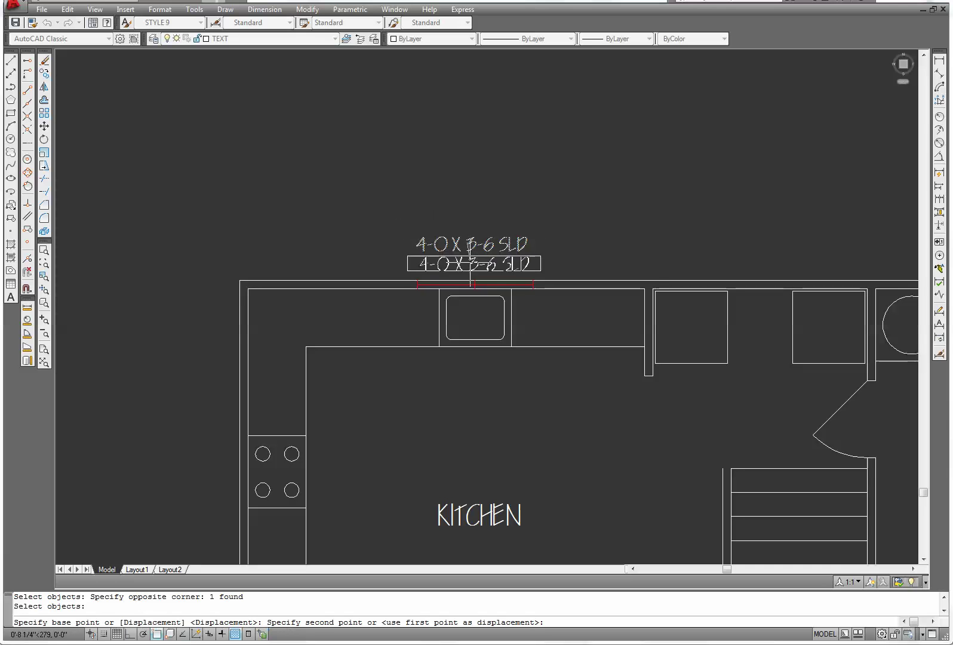
{"action": "left_click", "coordinate": [470, 264]}
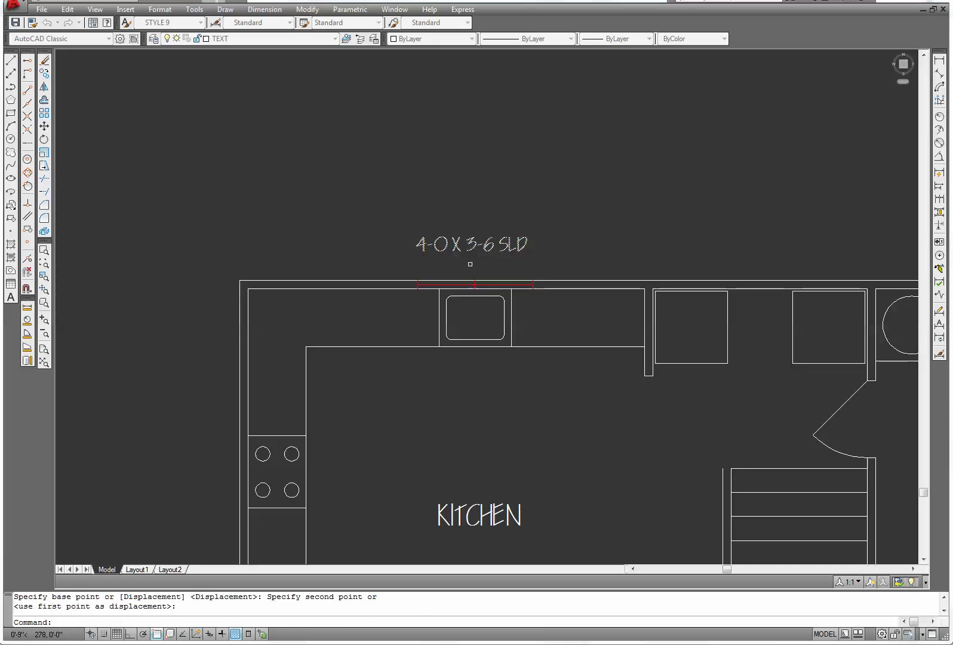
Copy the kitchen window label straight up into the empty area above the plan.
{"action": "left_click", "coordinate": [44, 73]}
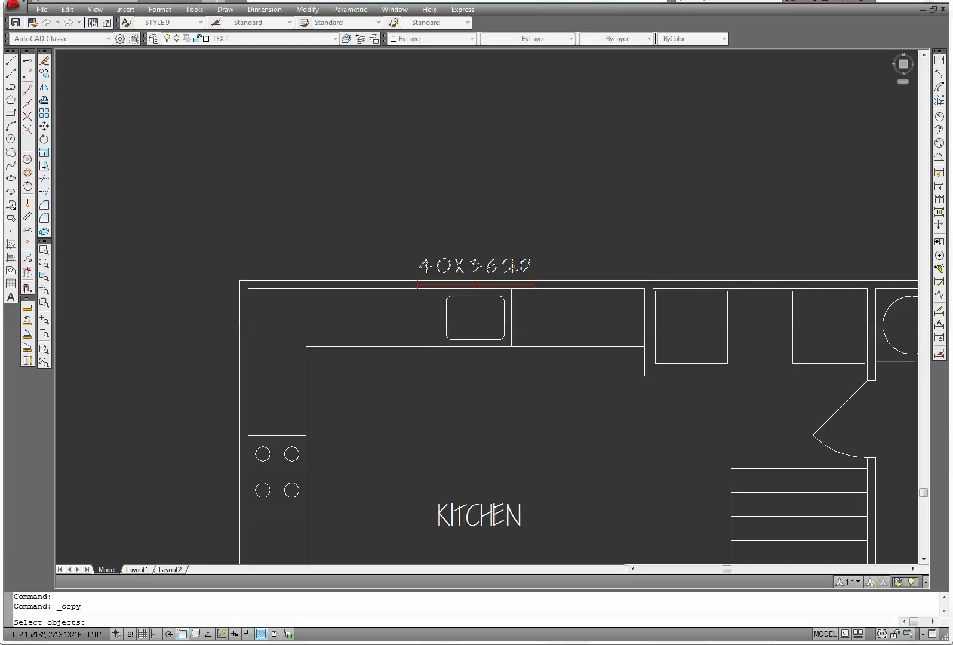
{"action": "left_click", "coordinate": [506, 267]}
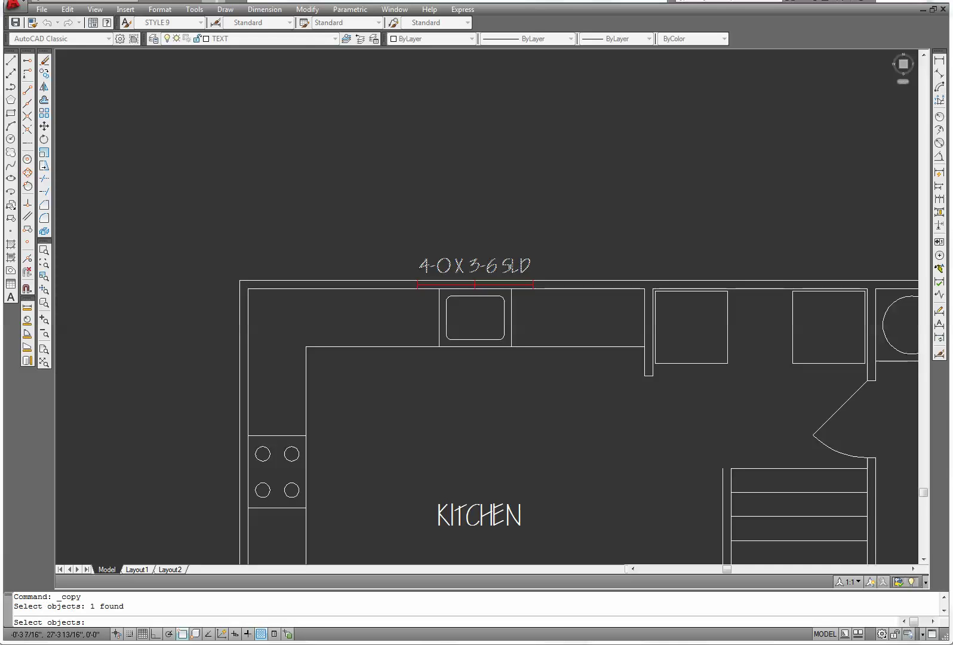
{"action": "key", "text": "Return"}
{"action": "left_click", "coordinate": [502, 263]}
{"action": "left_click", "coordinate": [504, 119]}
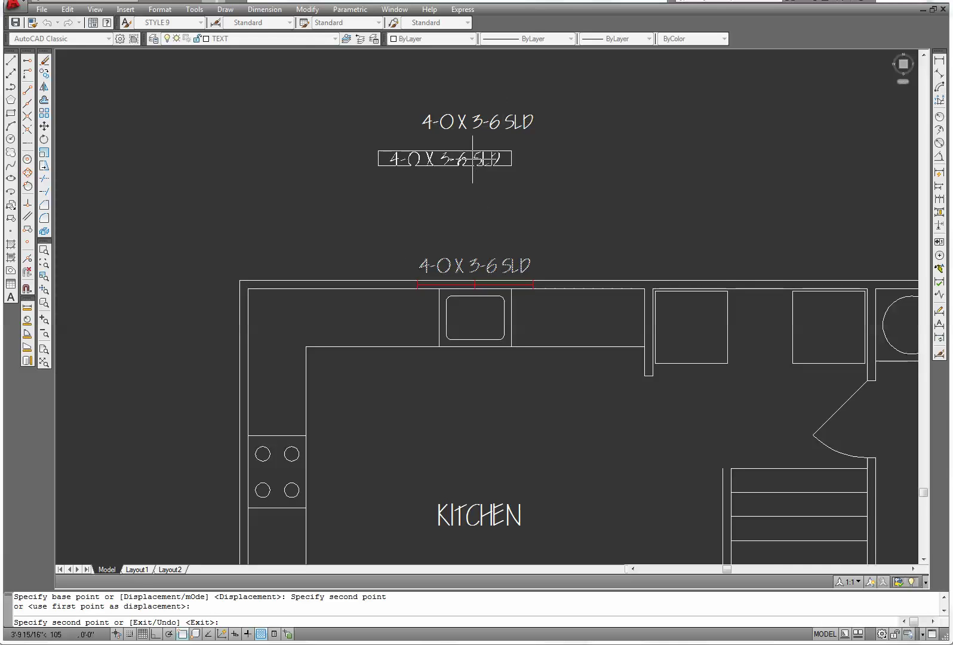
{"action": "key", "text": "Escape"}
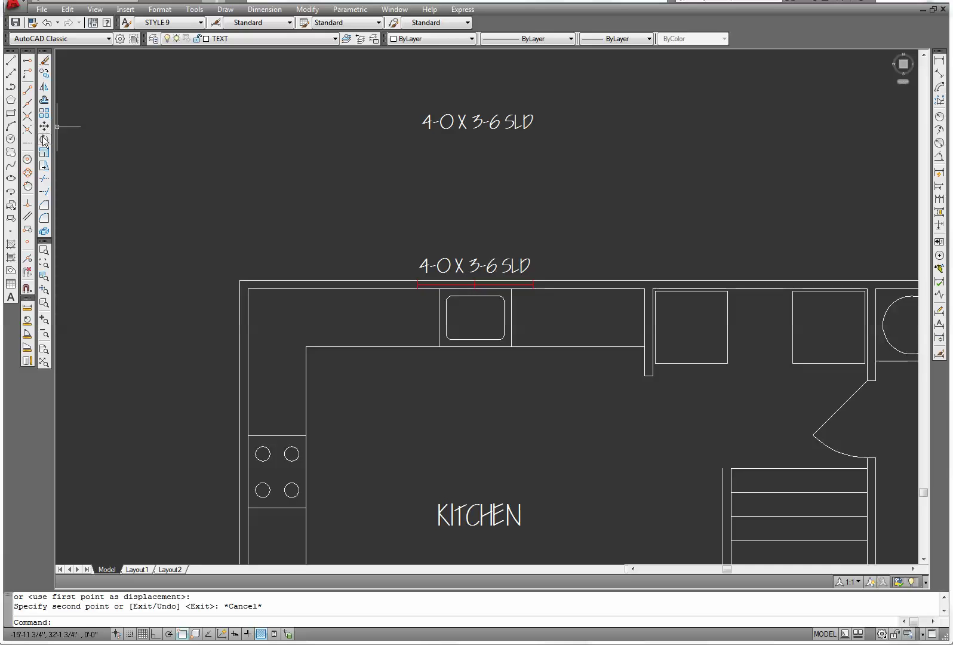
Rotate the upper copy of the window label by 90 degrees about its middle.
{"action": "left_click", "coordinate": [44, 140]}
{"action": "left_click", "coordinate": [619, 133]}
{"action": "left_click", "coordinate": [376, 103]}
{"action": "key", "text": "Return"}
{"action": "left_click", "coordinate": [478, 123]}
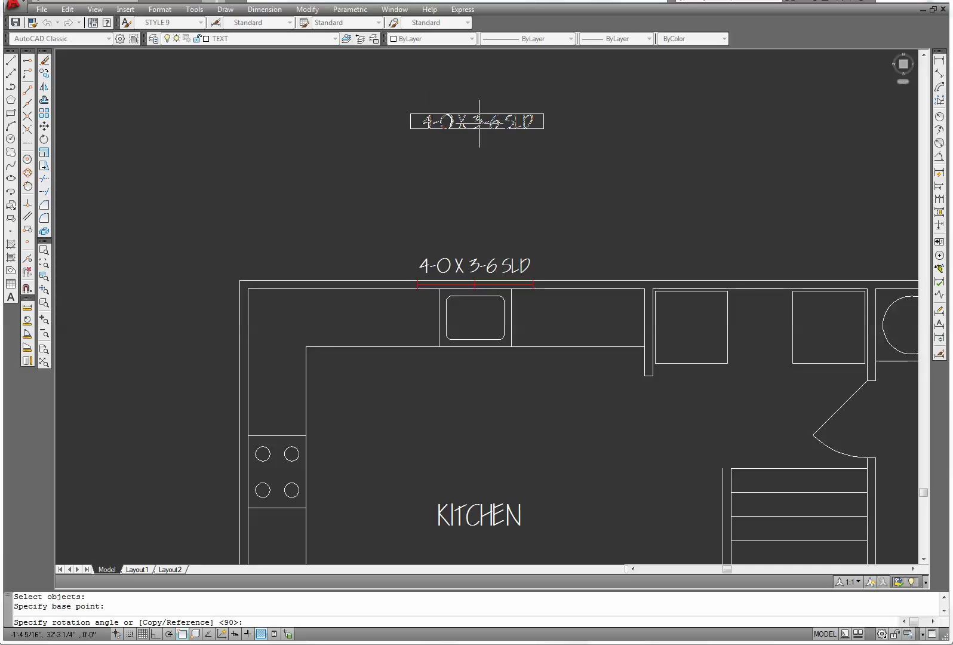
{"action": "type", "text": "9"}
{"action": "key", "text": "Return"}
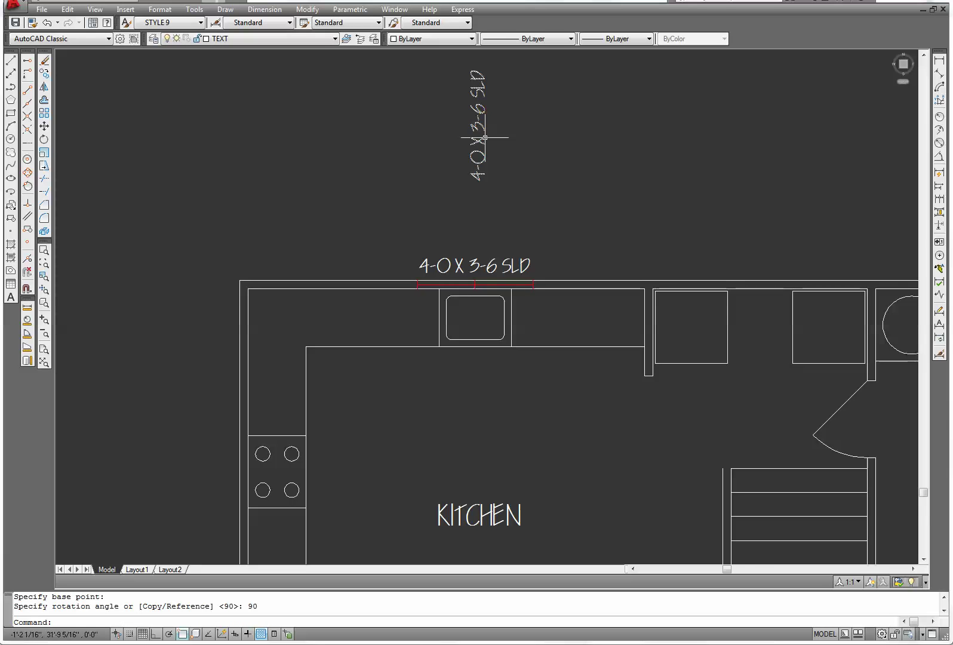
Copy the rotated window label to the outer side of the living room's left wall window, below the fireplace.
{"action": "scroll", "coordinate": [478, 122], "scroll_direction": "down", "scroll_amount": 2}
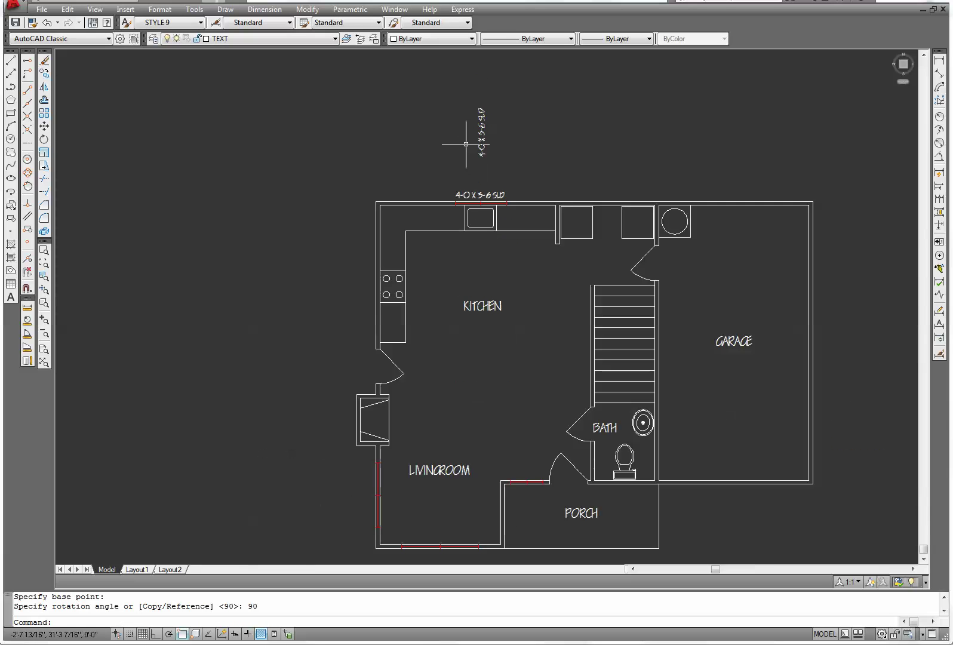
{"action": "left_click", "coordinate": [44, 72]}
{"action": "left_click", "coordinate": [499, 172]}
{"action": "left_click", "coordinate": [461, 87]}
{"action": "key", "text": "Return"}
{"action": "left_click", "coordinate": [482, 133]}
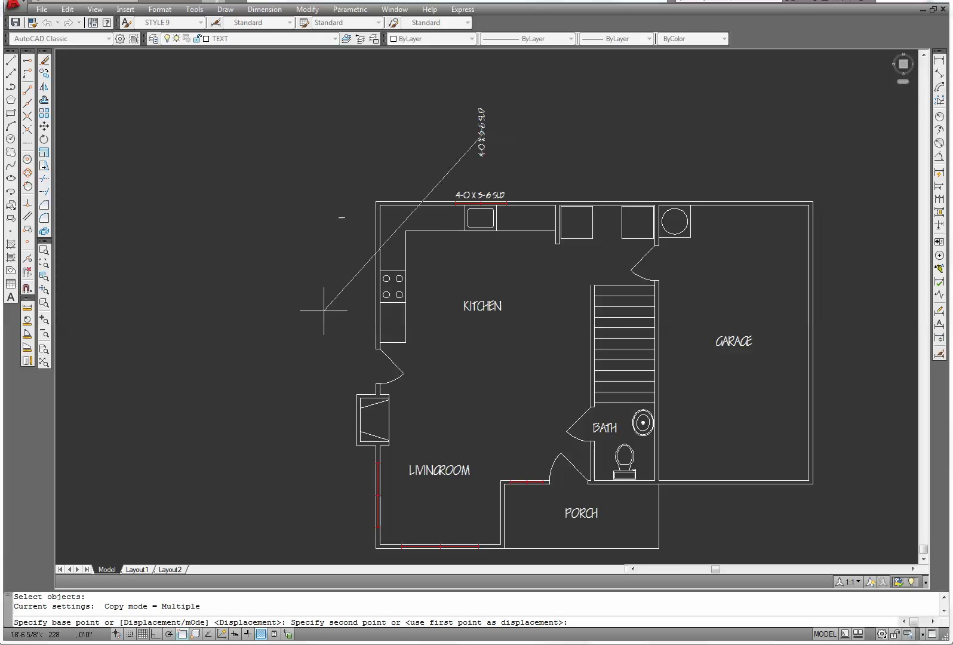
{"action": "scroll", "coordinate": [343, 522], "scroll_direction": "up", "scroll_amount": 4}
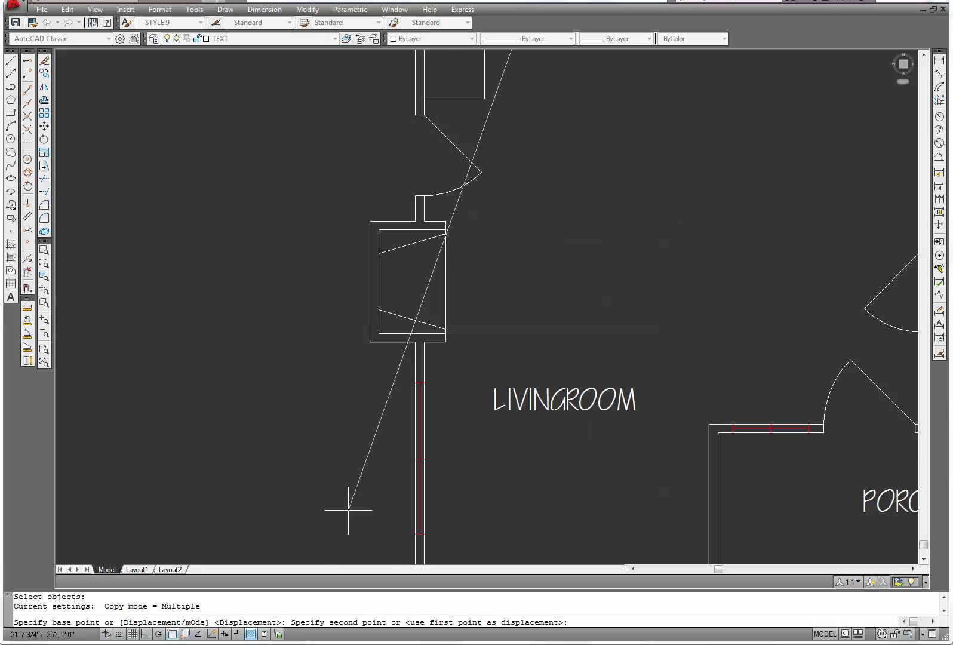
{"action": "left_click", "coordinate": [401, 468]}
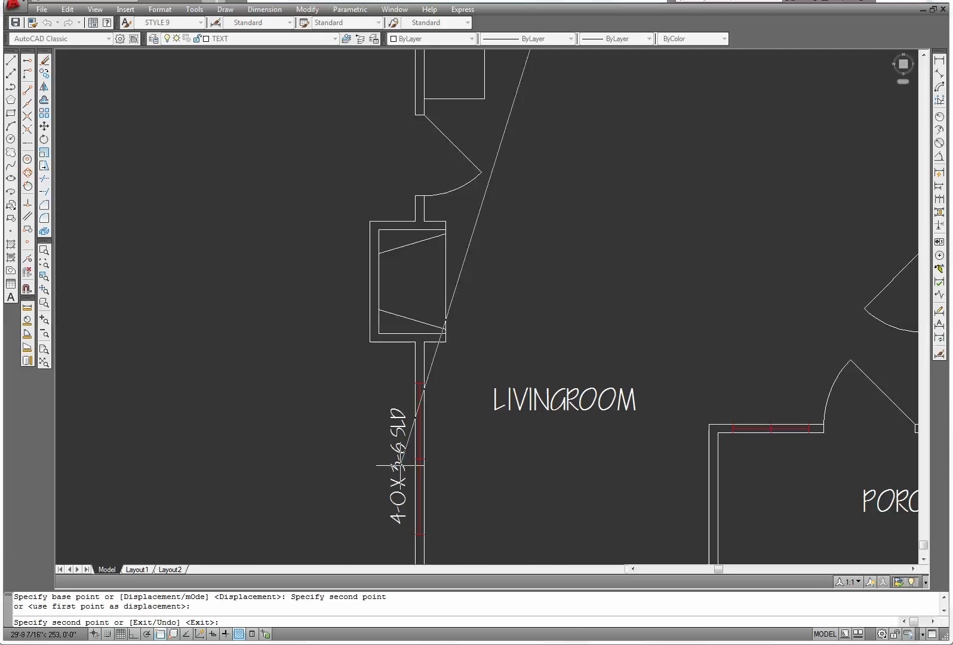
{"action": "key", "text": "Escape"}
Copy the horizontal kitchen window label below the living room's lower window and below the small window beside the front door.
{"action": "scroll", "coordinate": [565, 453], "scroll_direction": "down", "scroll_amount": 2}
{"action": "scroll", "coordinate": [564, 454], "scroll_direction": "down", "scroll_amount": 2}
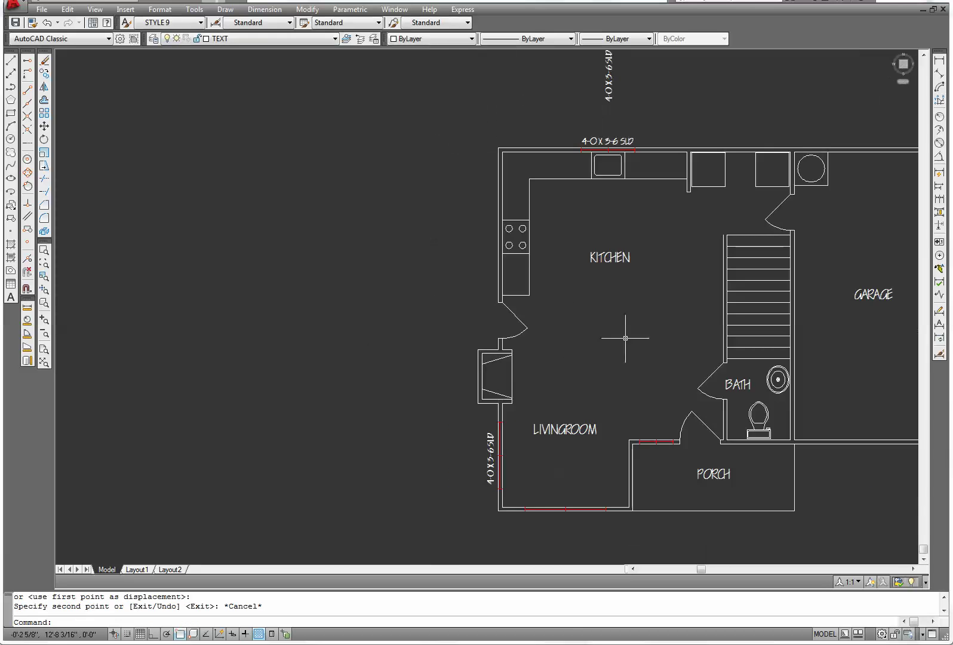
{"action": "middle_click_drag", "start_coordinate": [625, 338], "coordinate": [389, 433]}
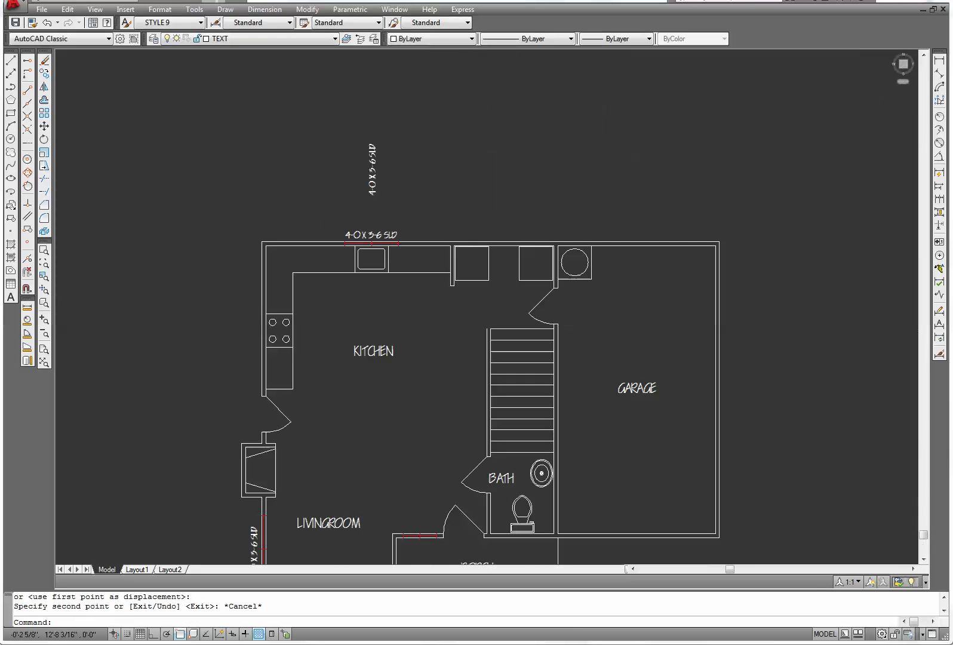
{"action": "left_click", "coordinate": [44, 73]}
{"action": "left_click", "coordinate": [370, 235]}
{"action": "key", "text": "Return"}
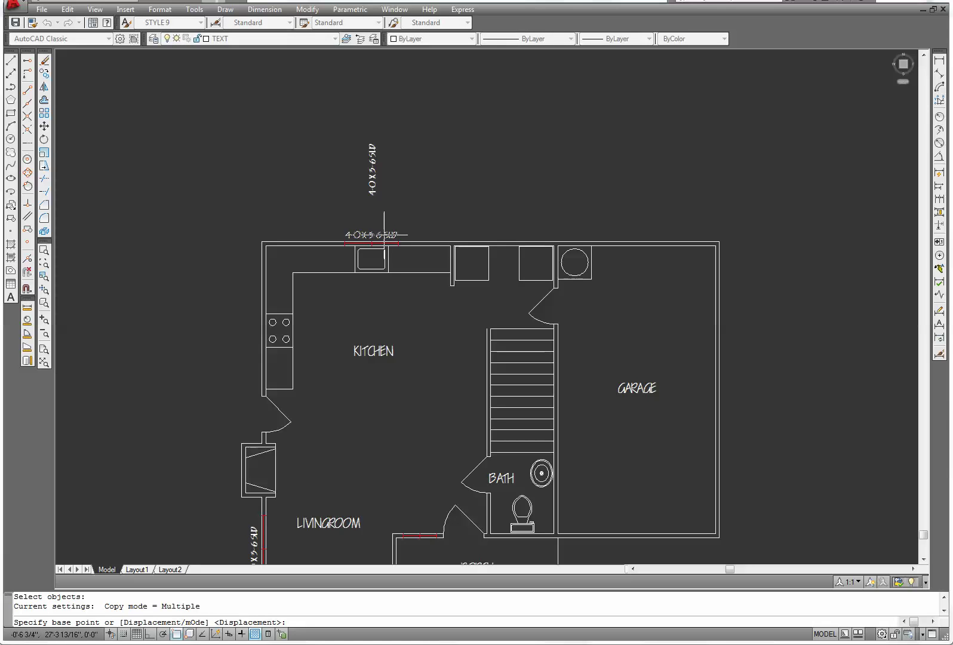
{"action": "left_click", "coordinate": [373, 242]}
{"action": "scroll", "coordinate": [406, 263], "scroll_direction": "down", "scroll_amount": 4}
{"action": "scroll", "coordinate": [382, 401], "scroll_direction": "up", "scroll_amount": 6}
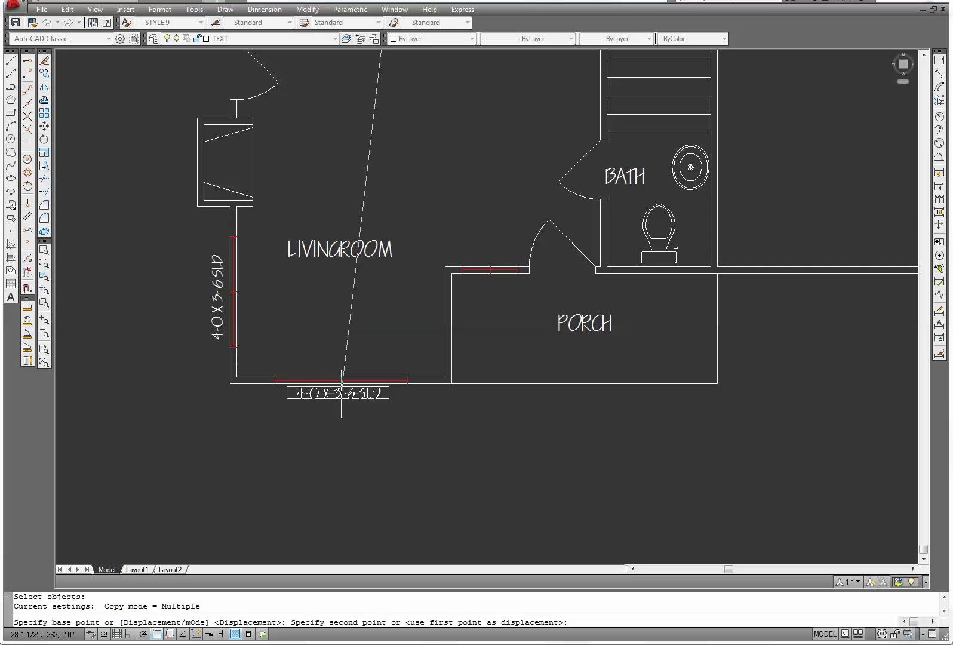
{"action": "left_click", "coordinate": [339, 396]}
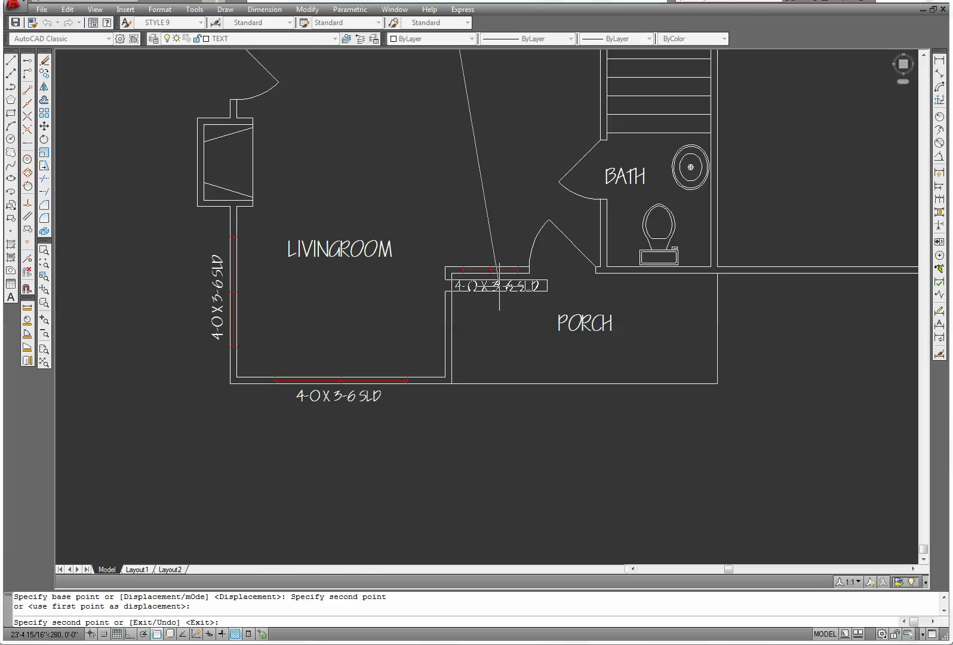
{"action": "left_click", "coordinate": [499, 285]}
{"action": "key", "text": "Escape"}
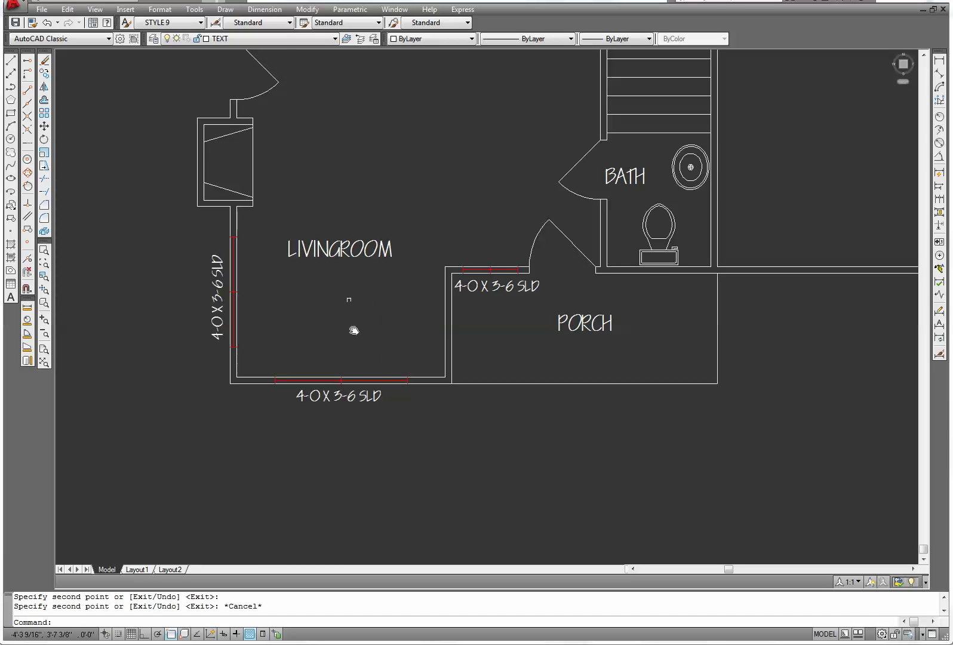
Change the rotated label at the living room's left wall window to 5-0 X 4-0 SLD.
{"action": "scroll", "coordinate": [384, 339], "scroll_direction": "down", "scroll_amount": 3}
{"action": "scroll", "coordinate": [343, 458], "scroll_direction": "up", "scroll_amount": 3}
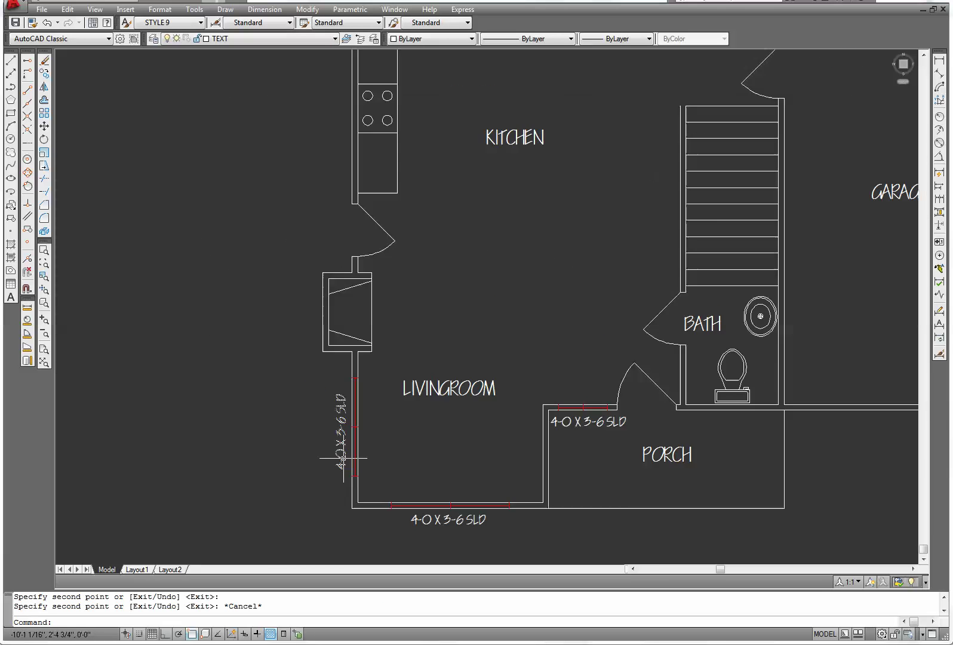
{"action": "scroll", "coordinate": [343, 458], "scroll_direction": "up", "scroll_amount": 3}
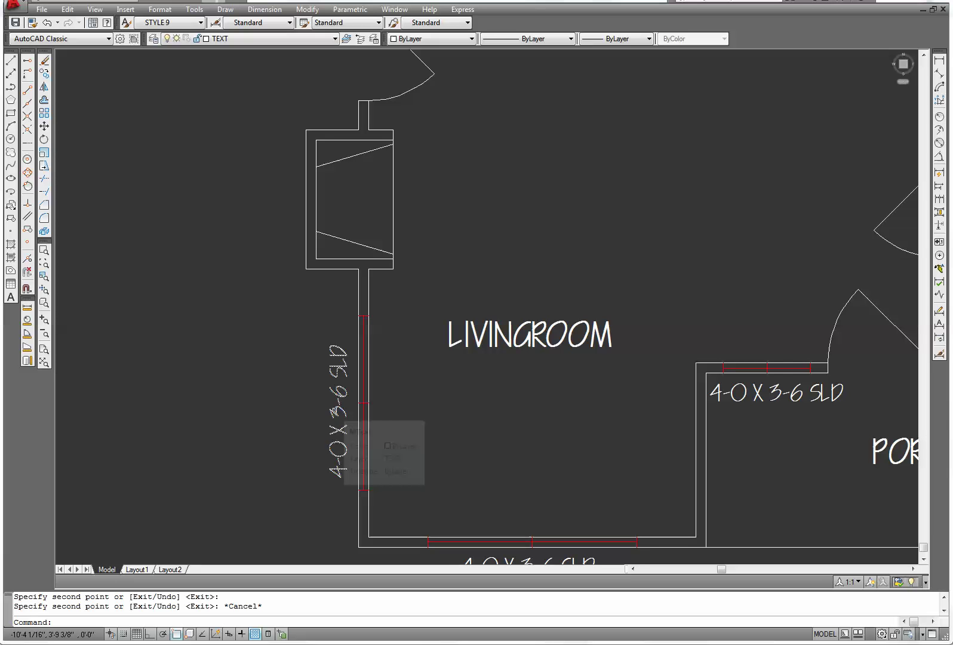
{"action": "double_click", "coordinate": [334, 408]}
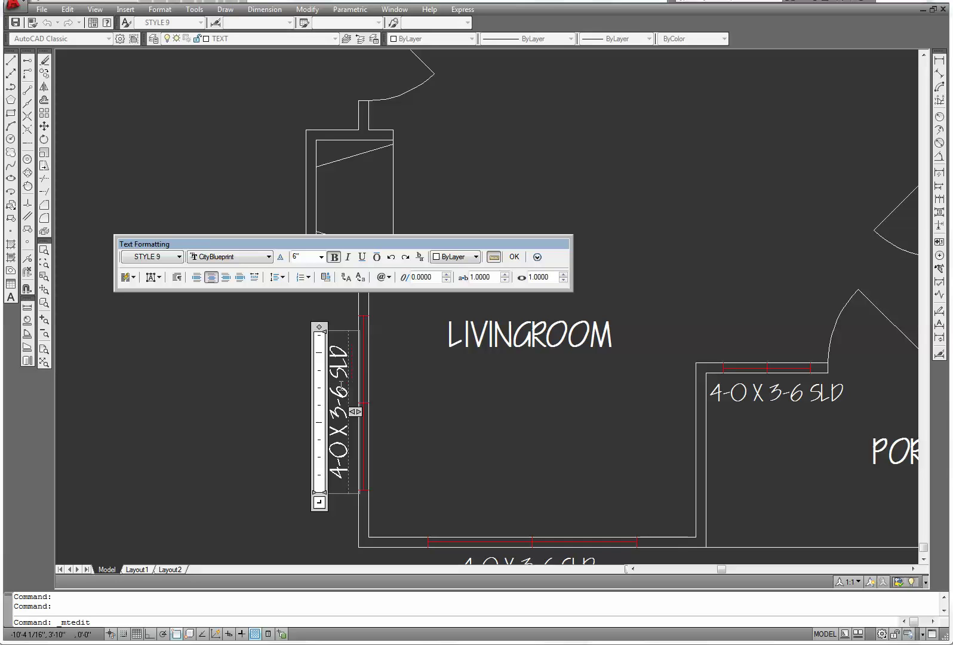
{"action": "left_click_drag", "start_coordinate": [338, 385], "coordinate": [343, 488]}
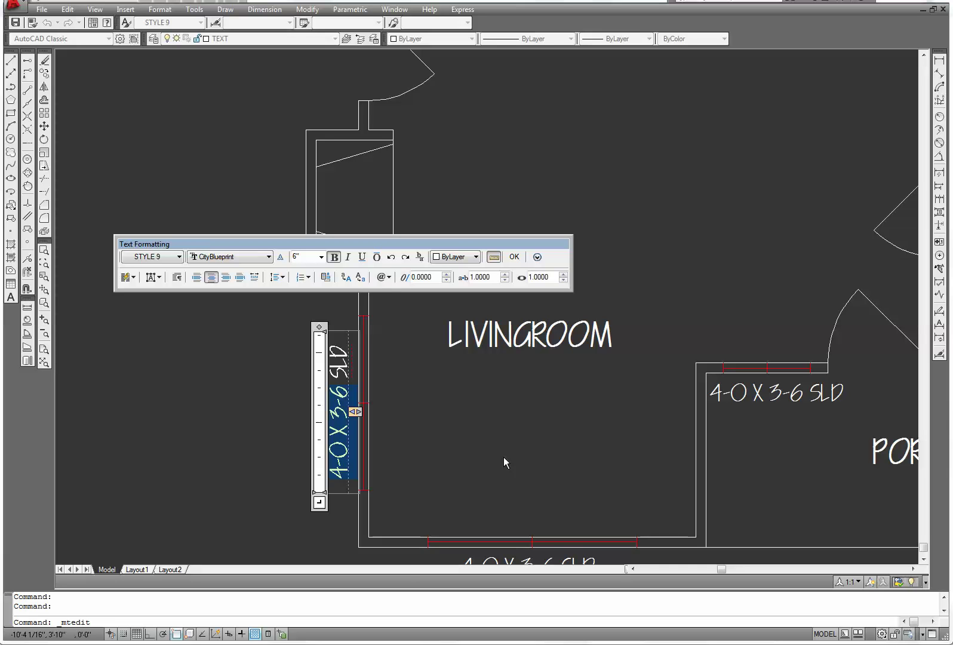
{"action": "type", "text": "5-0"}
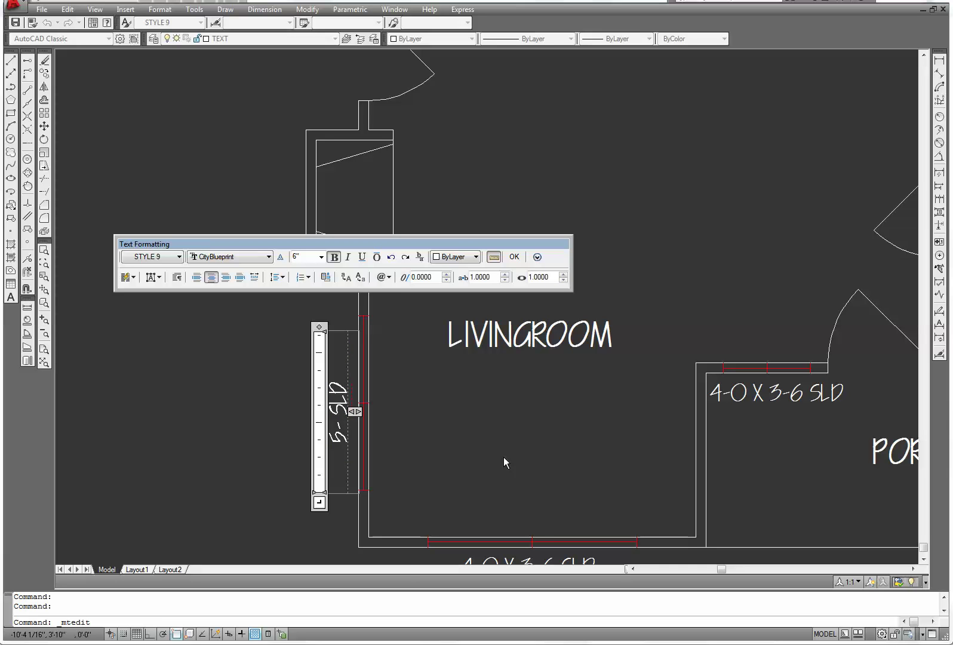
{"action": "type", "text": " X"}
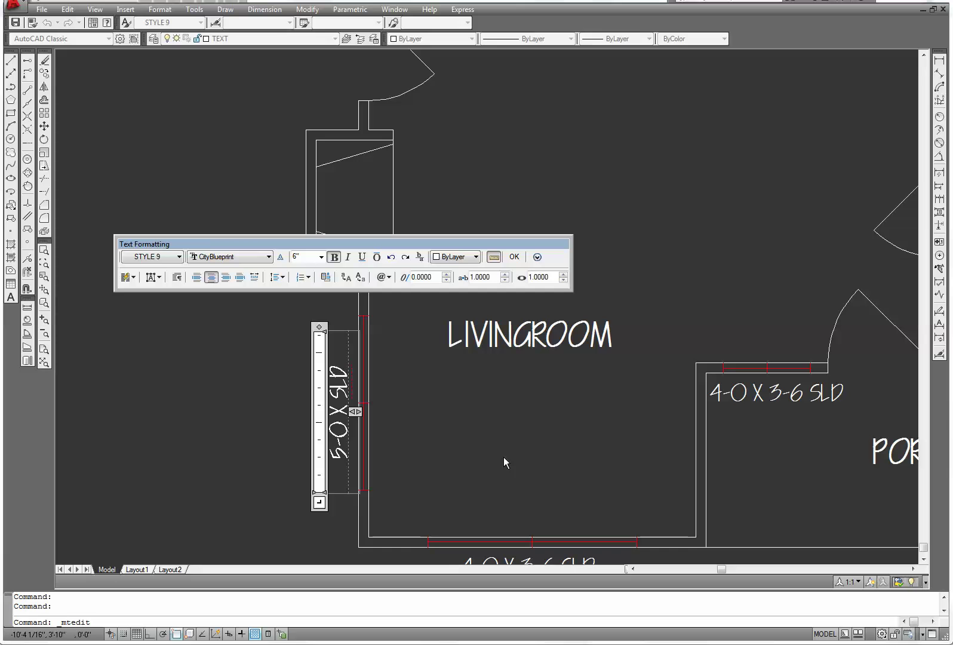
{"action": "type", "text": " 4-"}
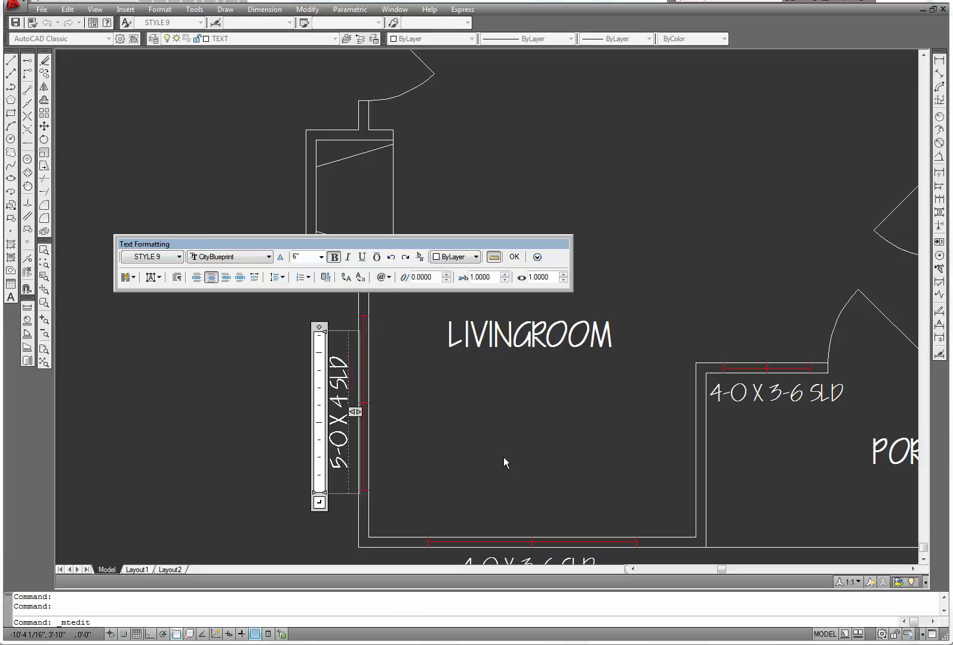
{"action": "type", "text": "0"}
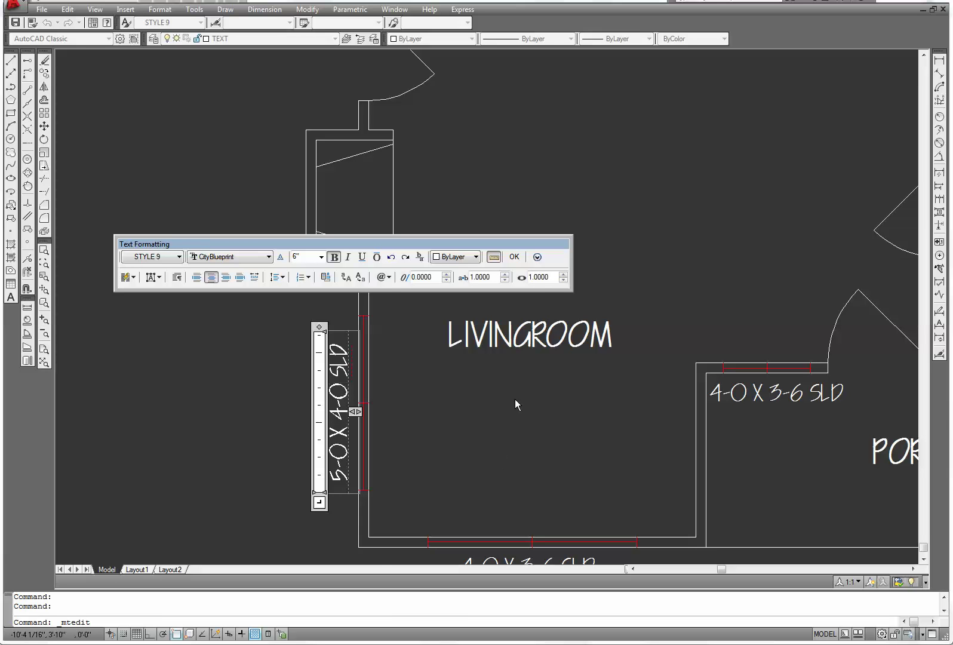
{"action": "left_click", "coordinate": [576, 395]}
Change the label below the living room's lower window to 6-0 X 5-0 SLD.
{"action": "scroll", "coordinate": [489, 279], "scroll_direction": "down", "scroll_amount": 5}
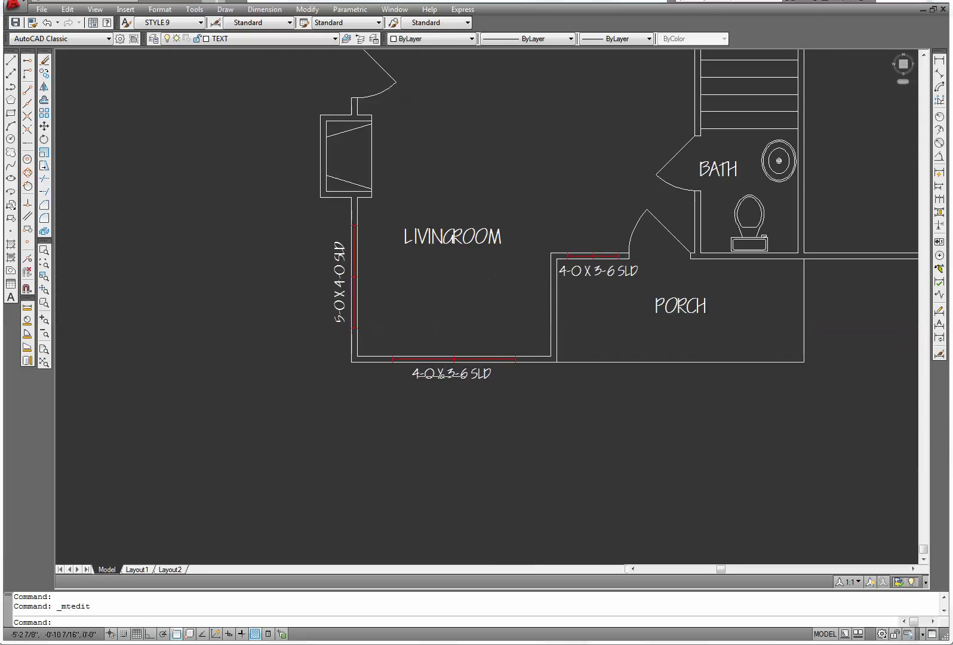
{"action": "scroll", "coordinate": [443, 376], "scroll_direction": "up", "scroll_amount": 5}
{"action": "double_click", "coordinate": [436, 366]}
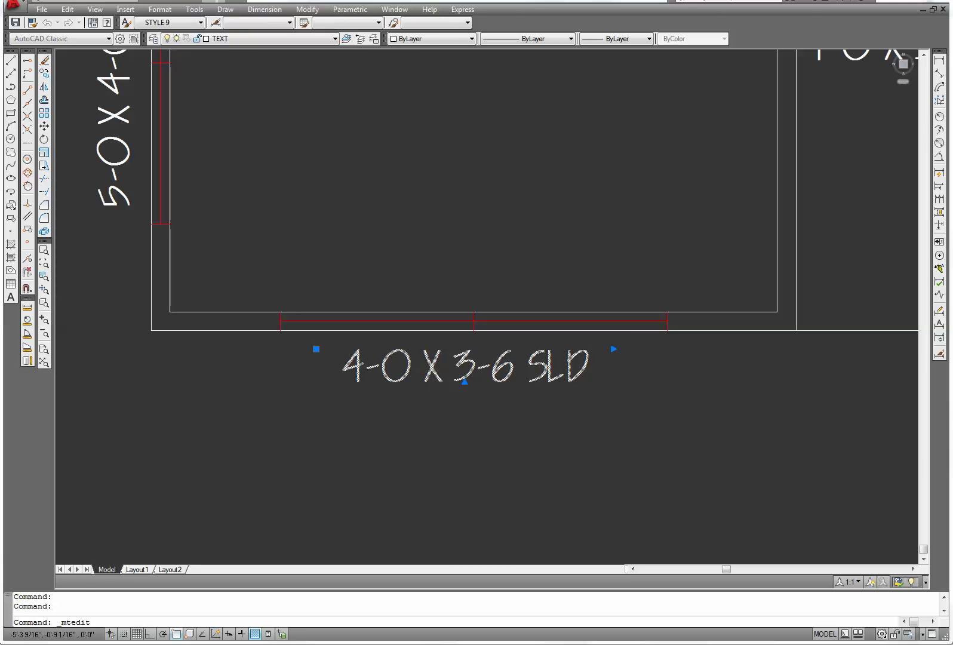
{"action": "left_click_drag", "start_coordinate": [517, 364], "coordinate": [341, 374]}
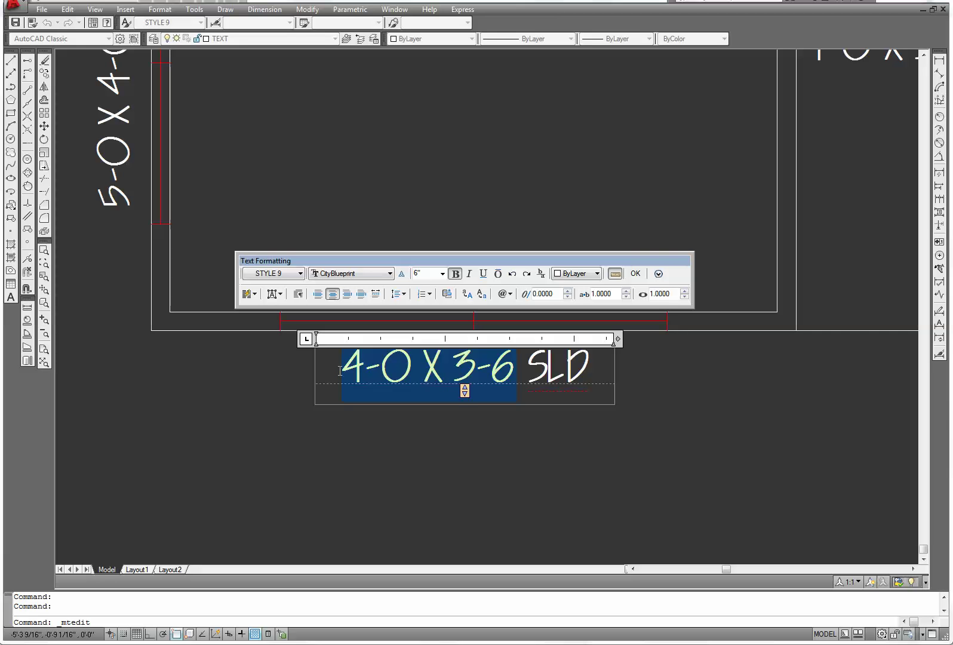
{"action": "type", "text": "6-0 "}
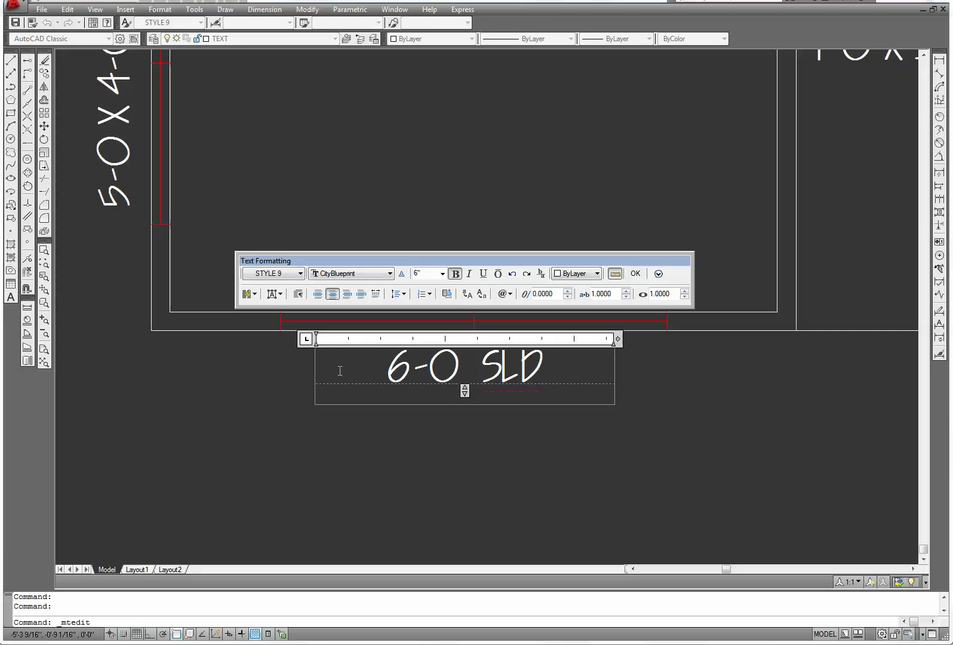
{"action": "type", "text": "X"}
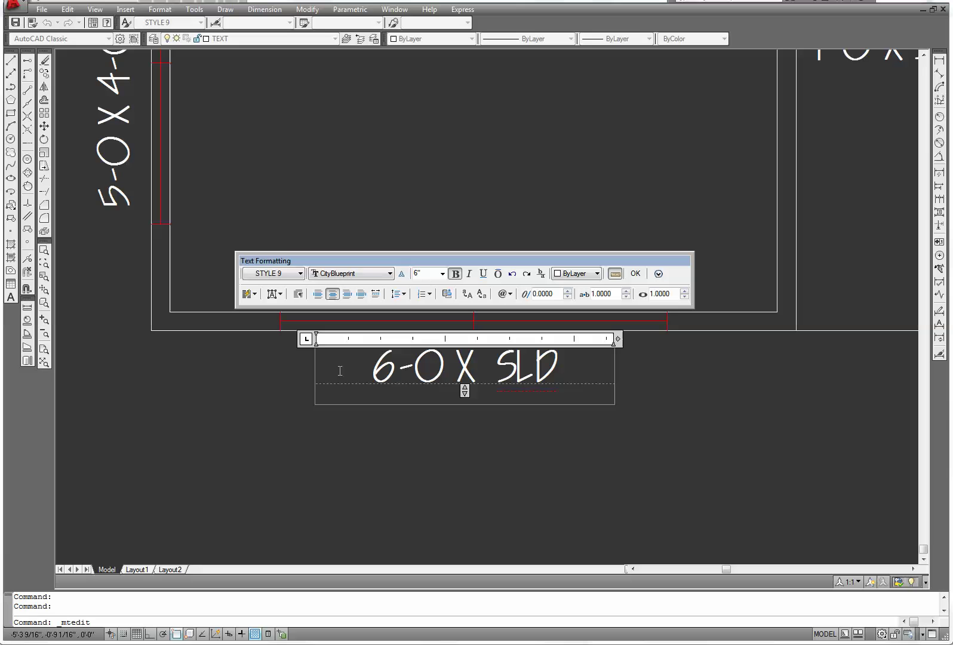
{"action": "type", "text": "5-0"}
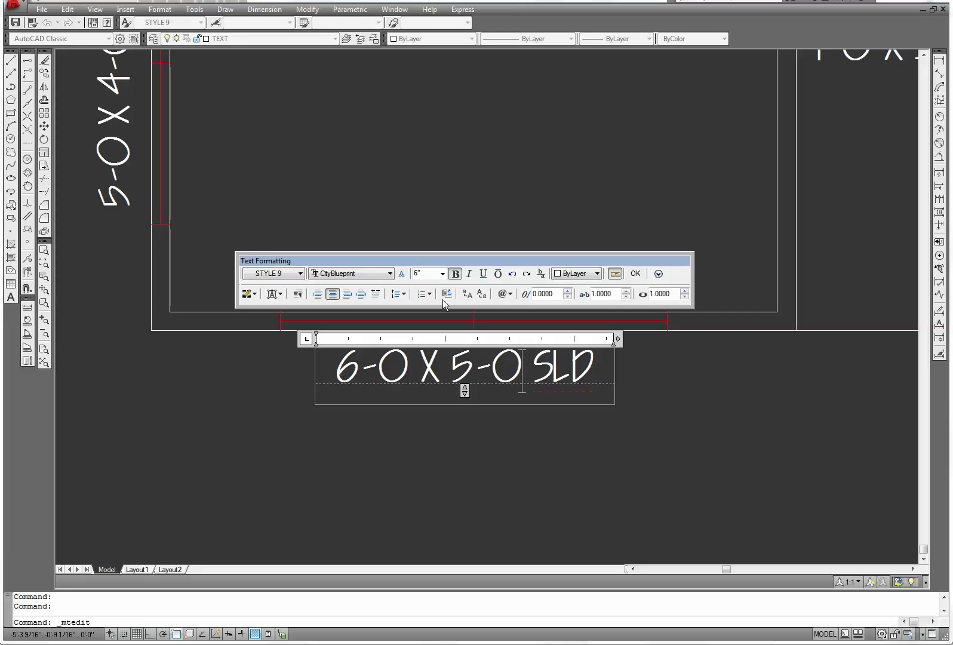
{"action": "left_click", "coordinate": [636, 274]}
Change the label of the small window beside the front door to 2-6 X 4-0 SLD.
{"action": "middle_click_drag", "start_coordinate": [580, 290], "coordinate": [508, 398]}
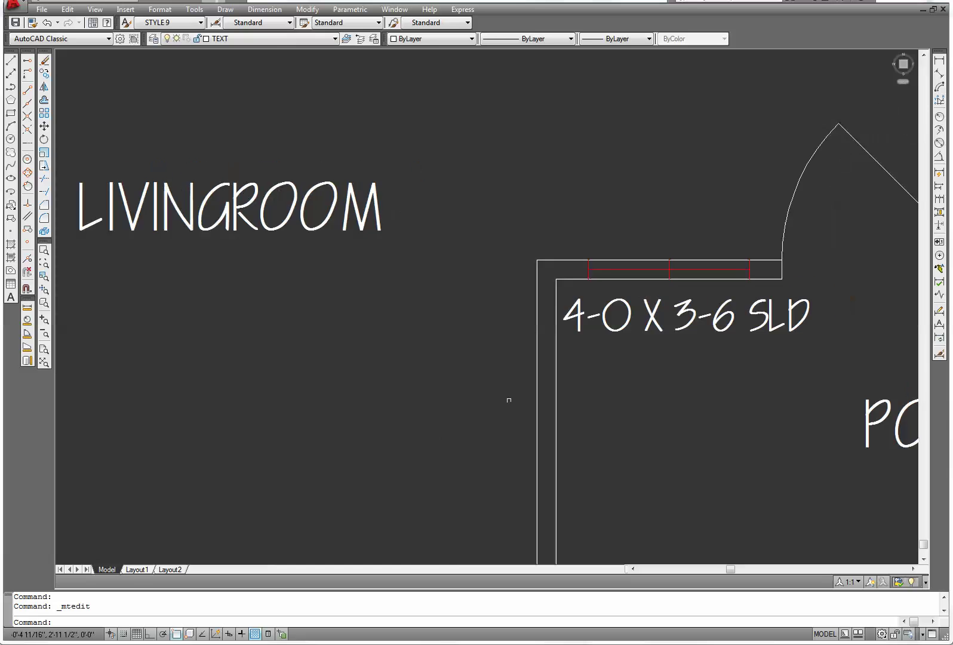
{"action": "scroll", "coordinate": [629, 351], "scroll_direction": "up", "scroll_amount": 3}
{"action": "double_click", "coordinate": [678, 281]}
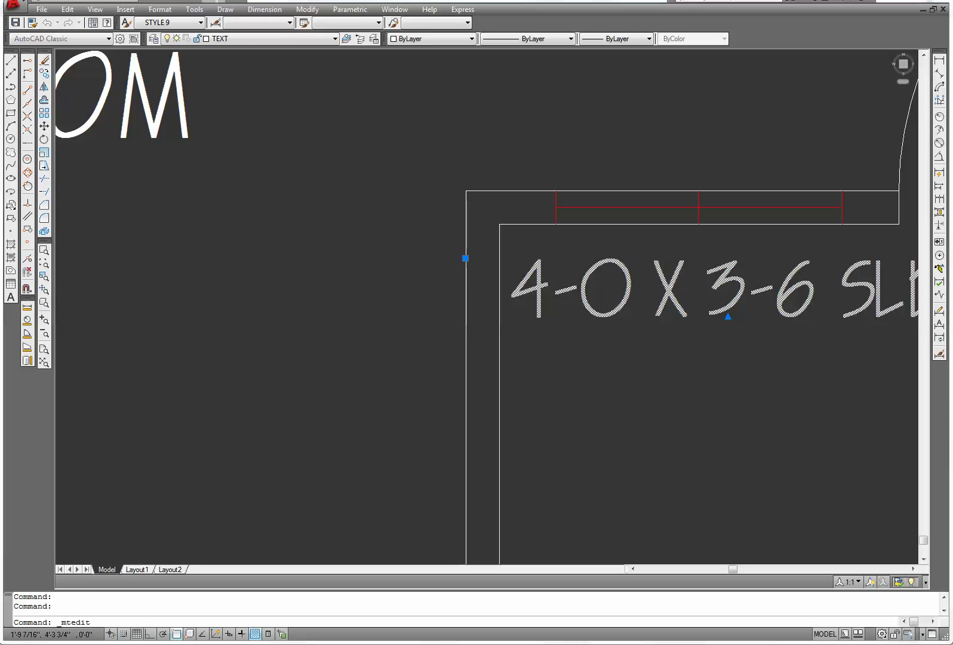
{"action": "left_click_drag", "start_coordinate": [818, 286], "coordinate": [720, 299]}
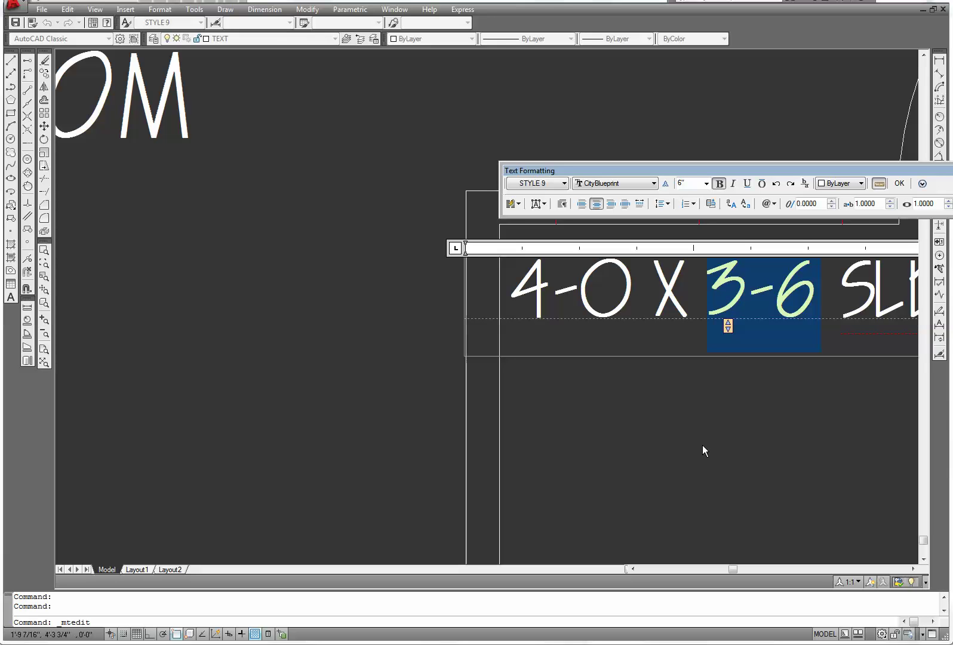
{"action": "type", "text": "4-"}
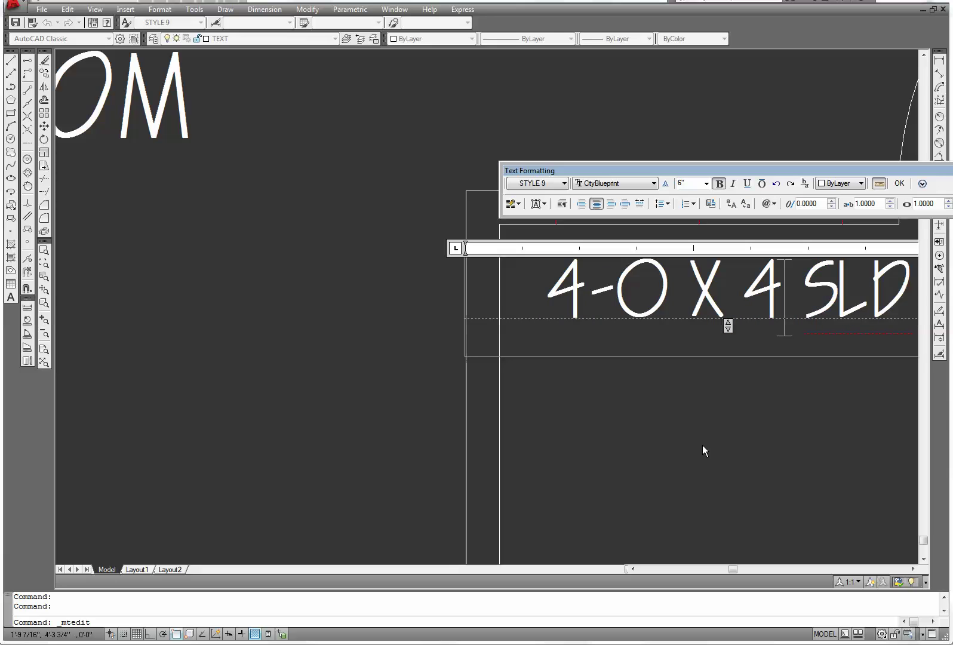
{"action": "type", "text": "0"}
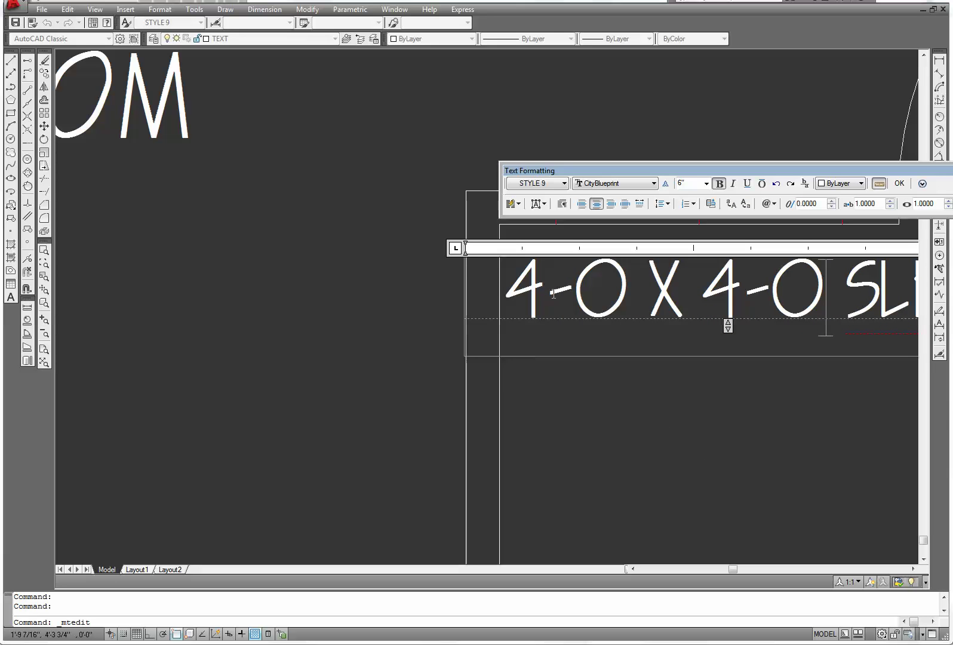
{"action": "left_click_drag", "start_coordinate": [624, 287], "coordinate": [507, 297]}
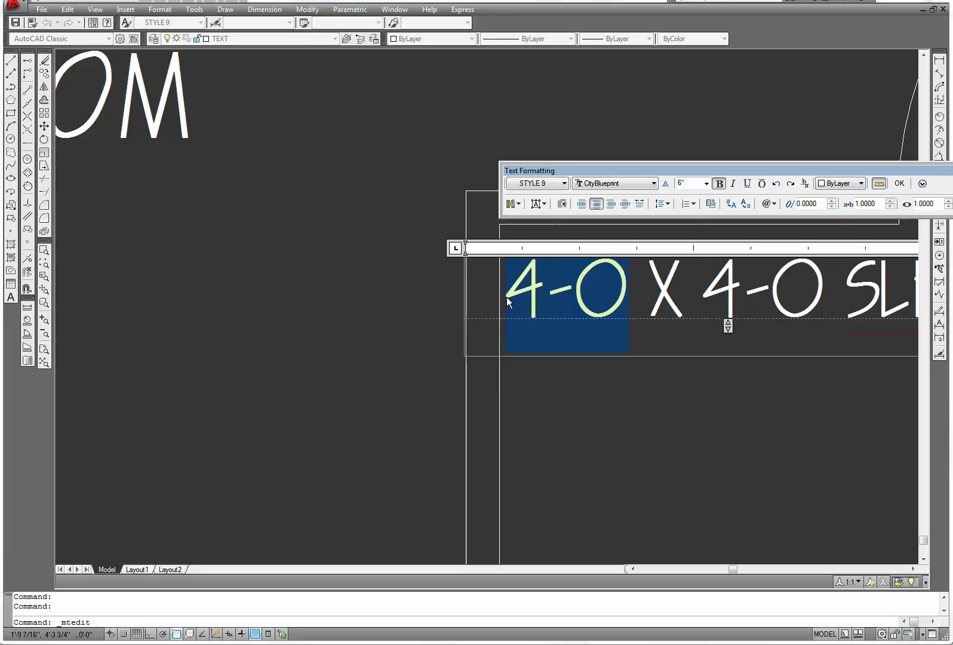
{"action": "type", "text": "2-"}
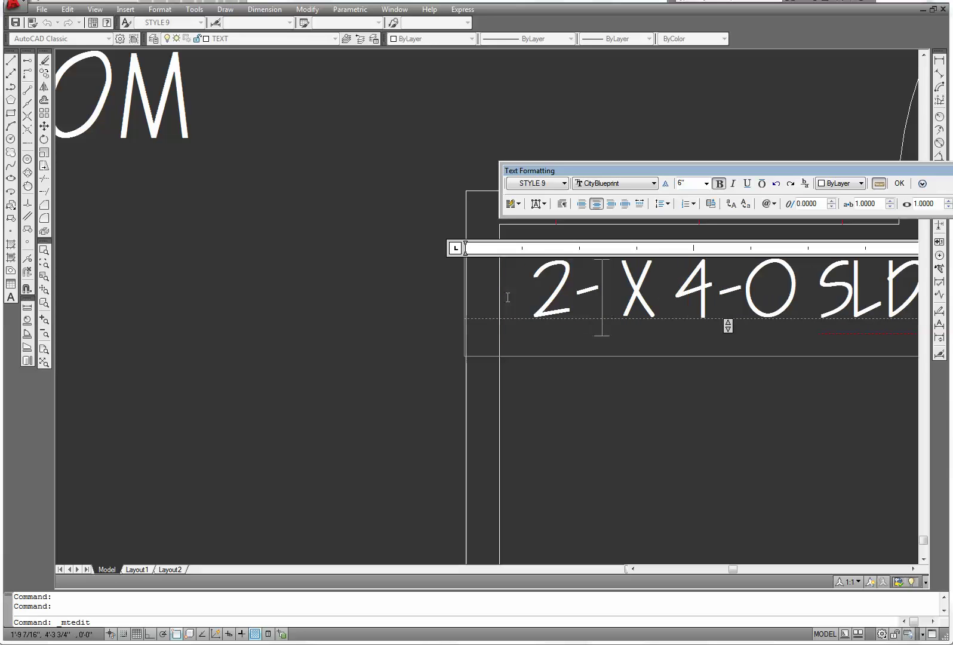
{"action": "type", "text": "6"}
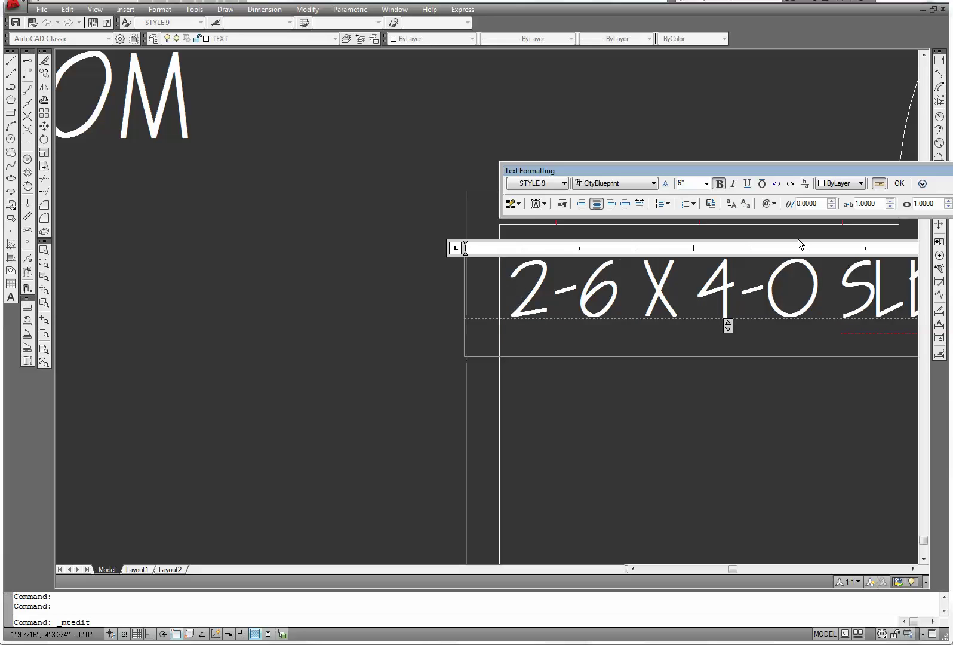
{"action": "left_click", "coordinate": [714, 354]}
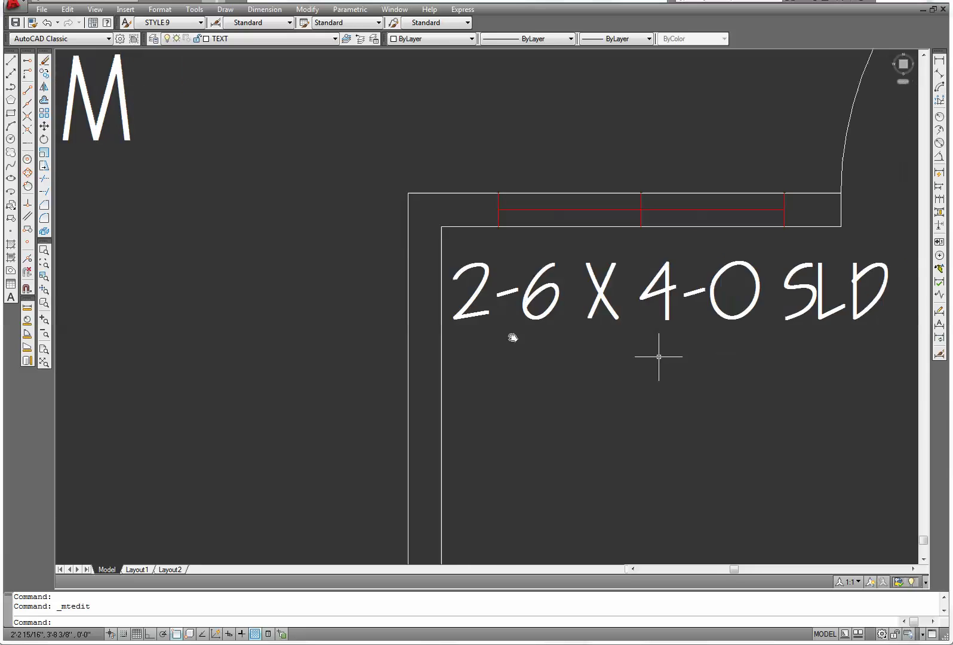
Break the small front-door window's label before SLD so that SLD sits on a second line.
{"action": "middle_click_drag", "start_coordinate": [690, 362], "coordinate": [383, 321]}
{"action": "scroll", "coordinate": [275, 293], "scroll_direction": "down", "scroll_amount": 3}
{"action": "scroll", "coordinate": [264, 290], "scroll_direction": "up", "scroll_amount": 4}
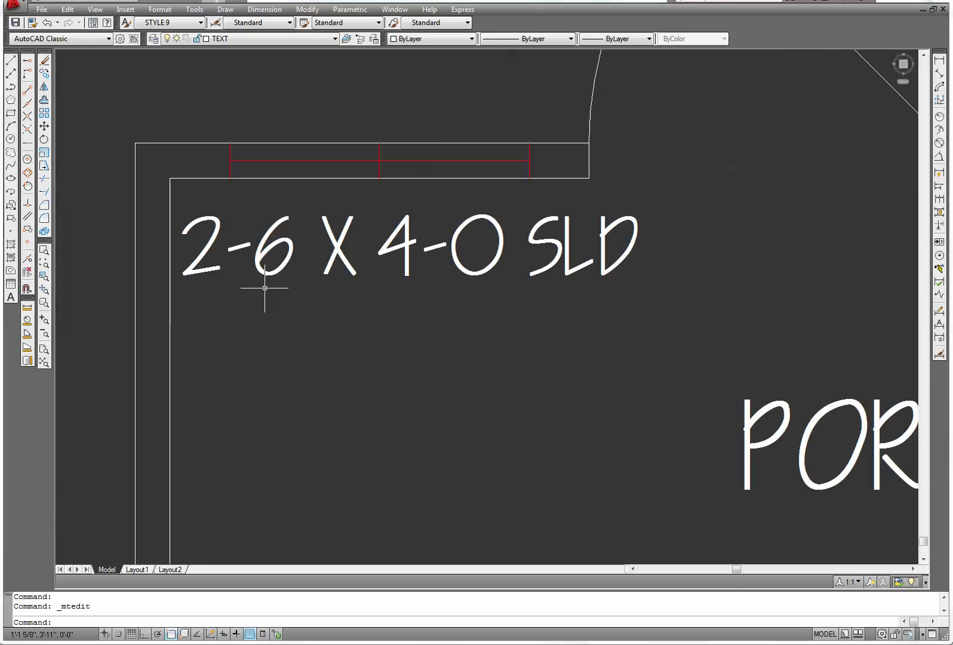
{"action": "scroll", "coordinate": [264, 288], "scroll_direction": "down", "scroll_amount": 4}
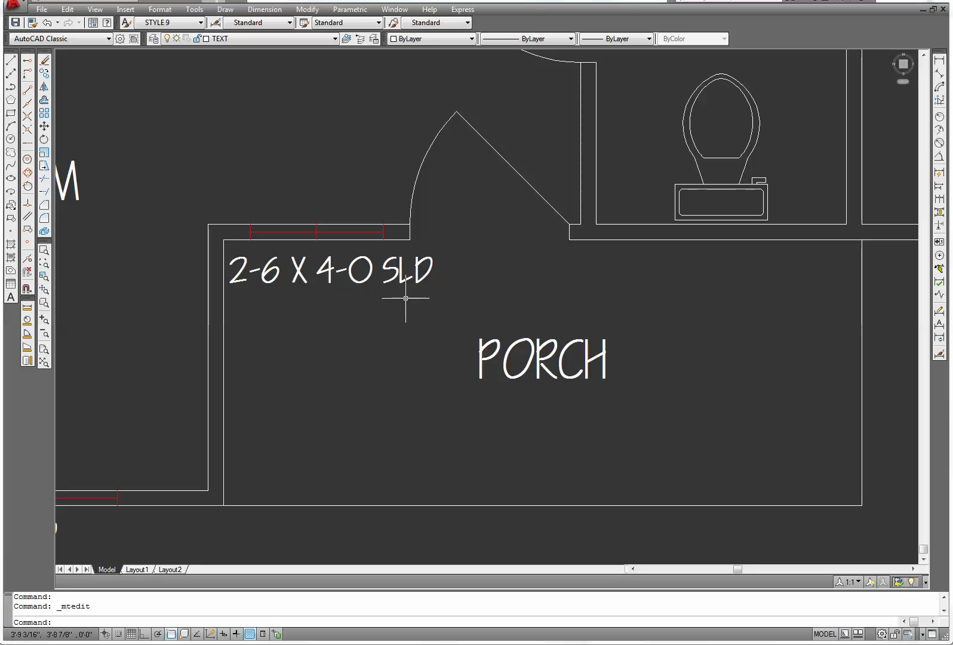
{"action": "double_click", "coordinate": [332, 271]}
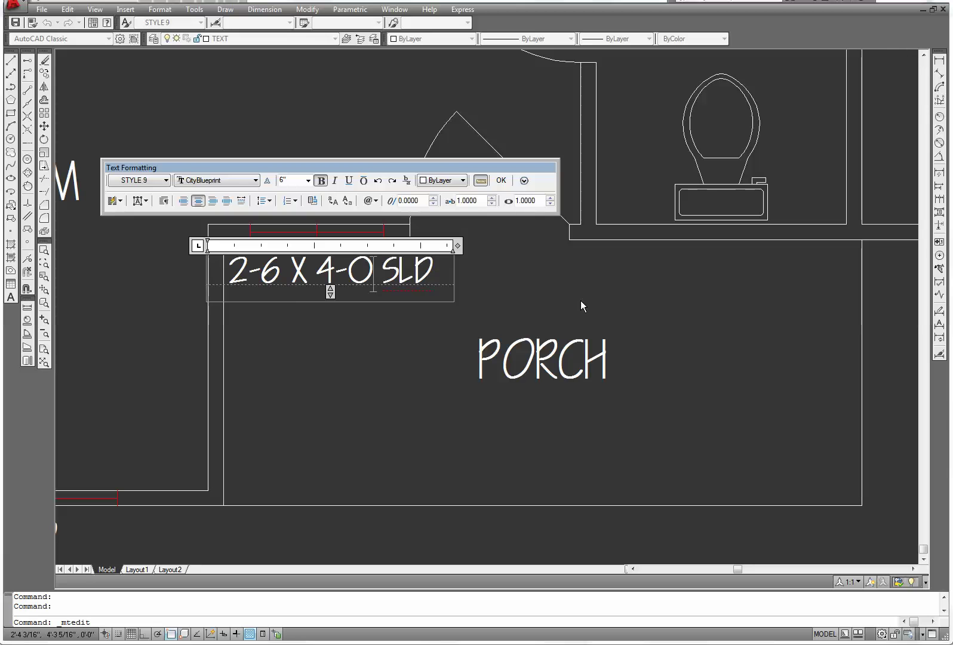
{"action": "key", "text": "Return"}
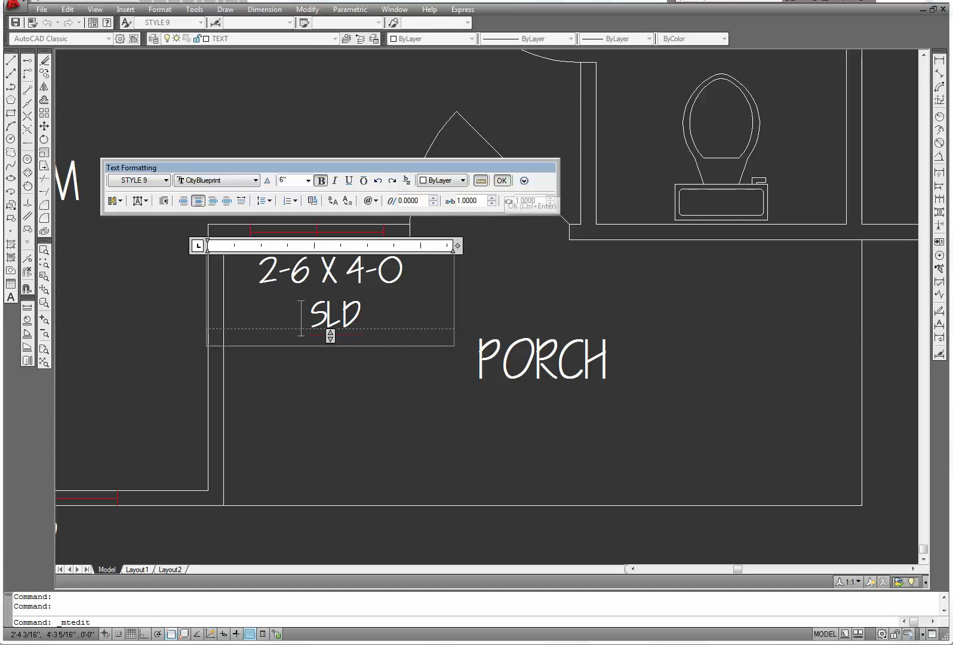
{"action": "left_click", "coordinate": [501, 181]}
Add a bold, centred 6-inch multiline text reading 3-0 in the open area between the kitchen and living room labels.
{"action": "scroll", "coordinate": [431, 315], "scroll_direction": "down", "scroll_amount": 3}
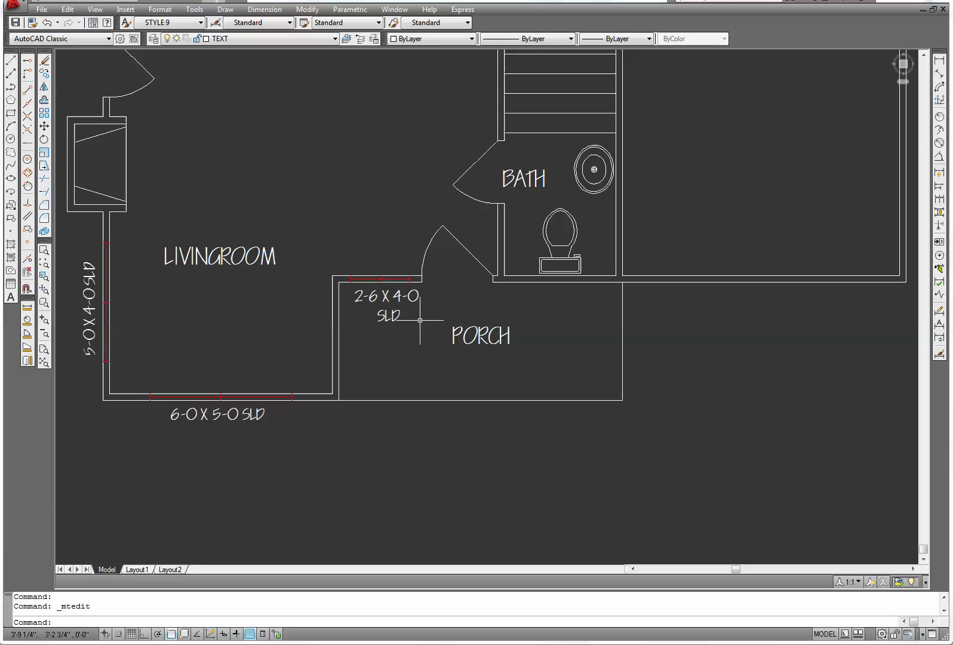
{"action": "middle_click_drag", "start_coordinate": [408, 460], "coordinate": [459, 493]}
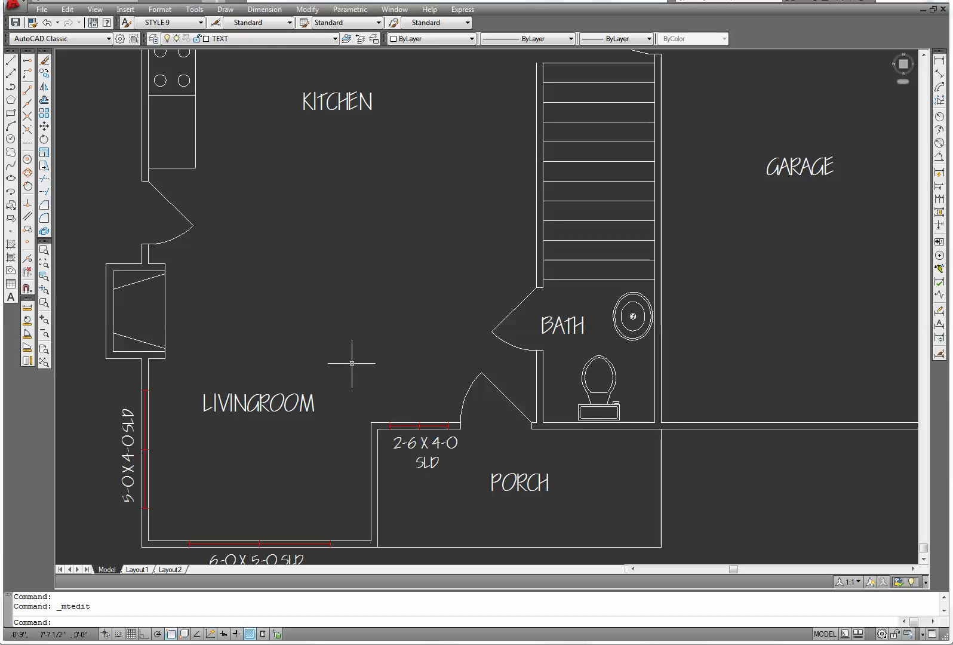
{"action": "type", "text": "MT"}
{"action": "key", "text": "Return"}
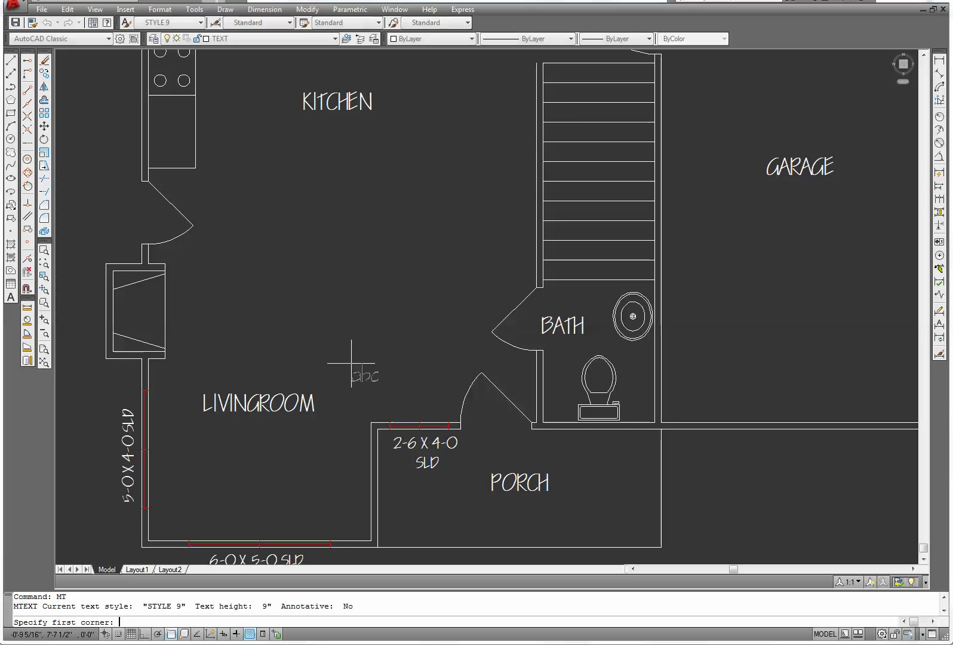
{"action": "left_click", "coordinate": [314, 261]}
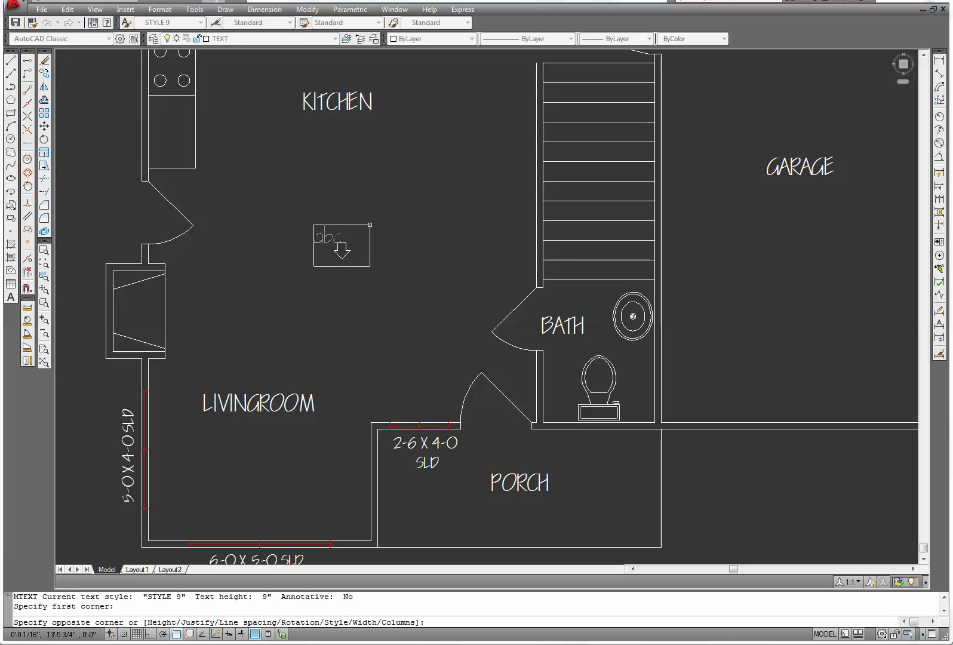
{"action": "left_click", "coordinate": [369, 224]}
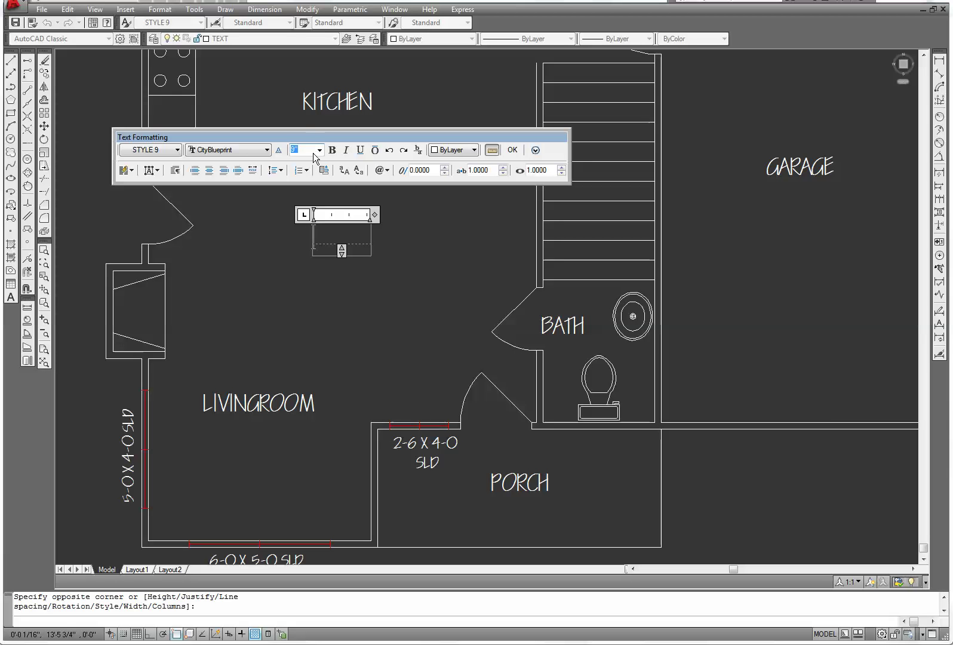
{"action": "type", "text": "6\""}
{"action": "left_click", "coordinate": [332, 150]}
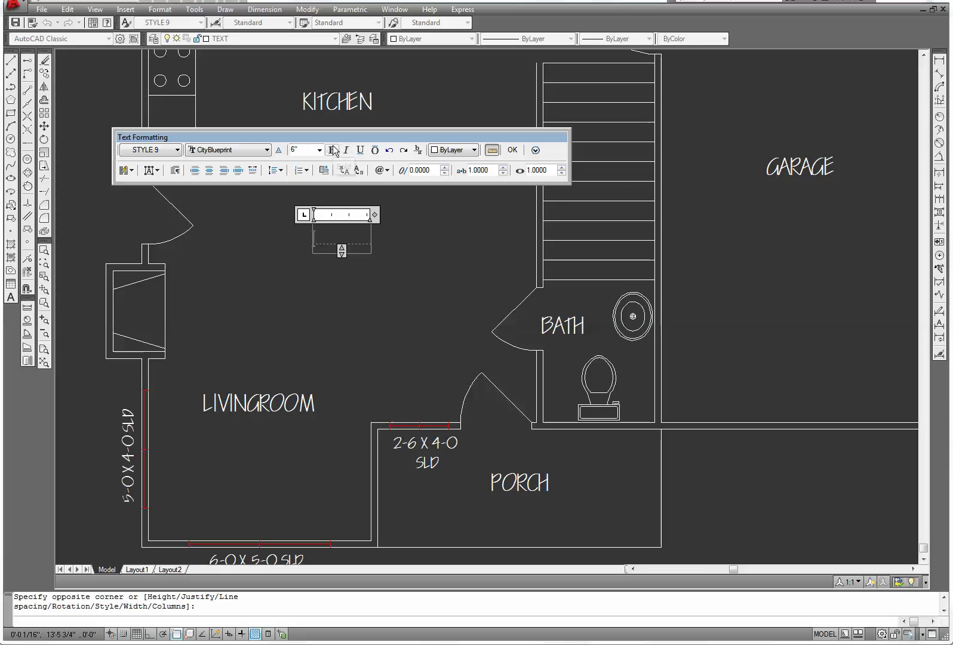
{"action": "left_click", "coordinate": [210, 172]}
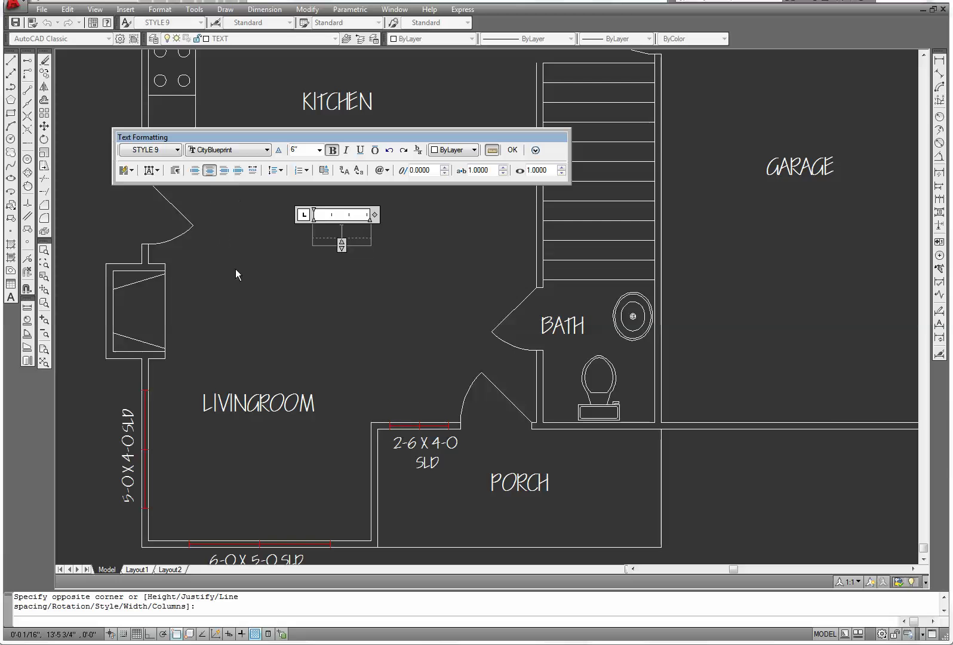
{"action": "type", "text": "3-0"}
{"action": "left_click", "coordinate": [512, 151]}
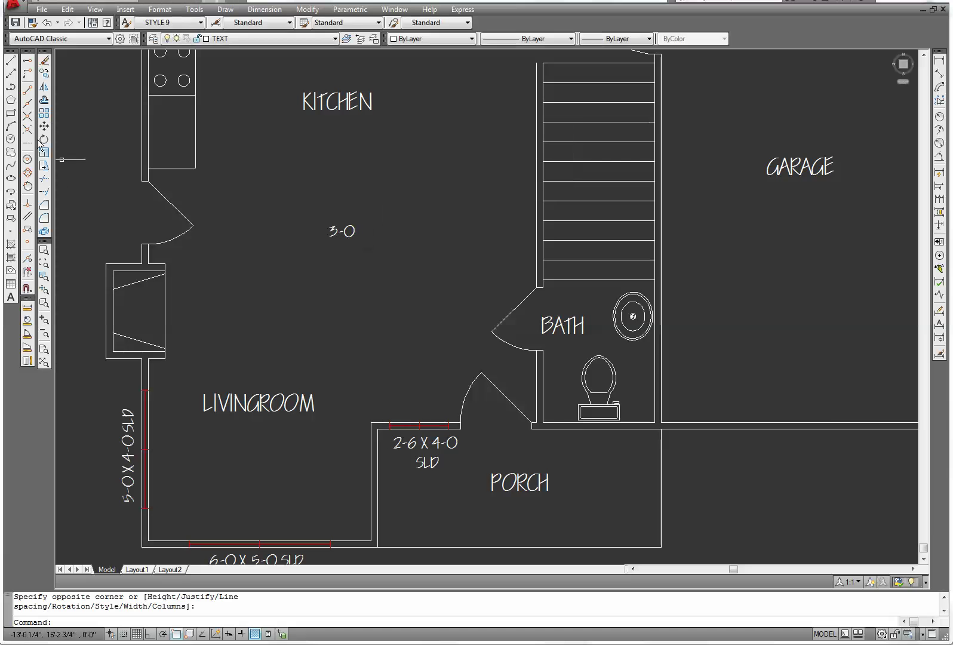
Copy the 3-0 label to a spot just above the original, below the kitchen label.
{"action": "left_click", "coordinate": [44, 73]}
{"action": "left_click", "coordinate": [369, 224]}
{"action": "left_click", "coordinate": [310, 244]}
{"action": "key", "text": "Return"}
{"action": "left_click", "coordinate": [336, 231]}
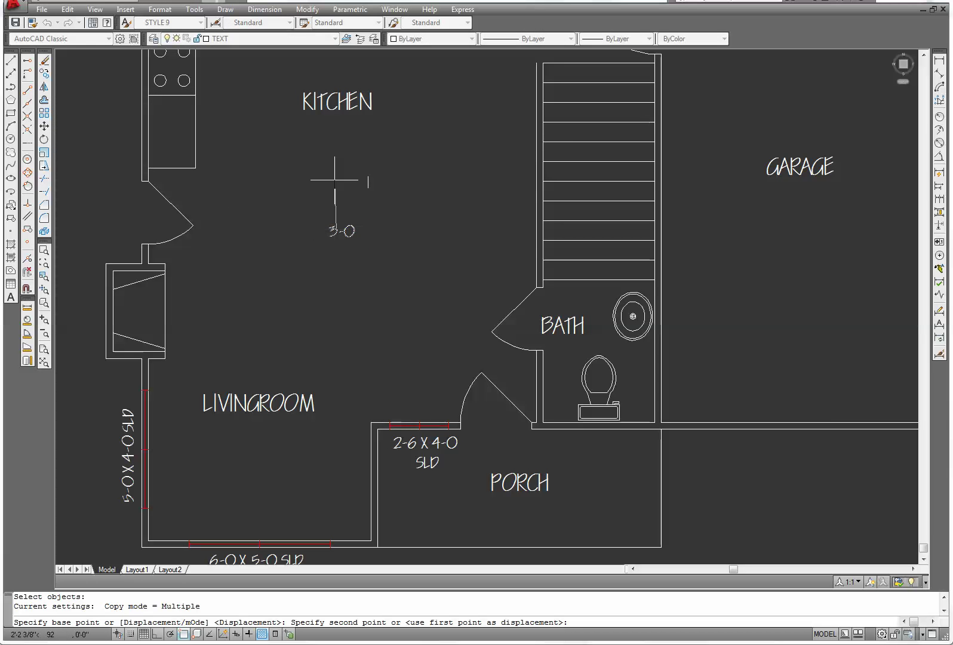
{"action": "left_click", "coordinate": [335, 176]}
{"action": "key", "text": "Escape"}
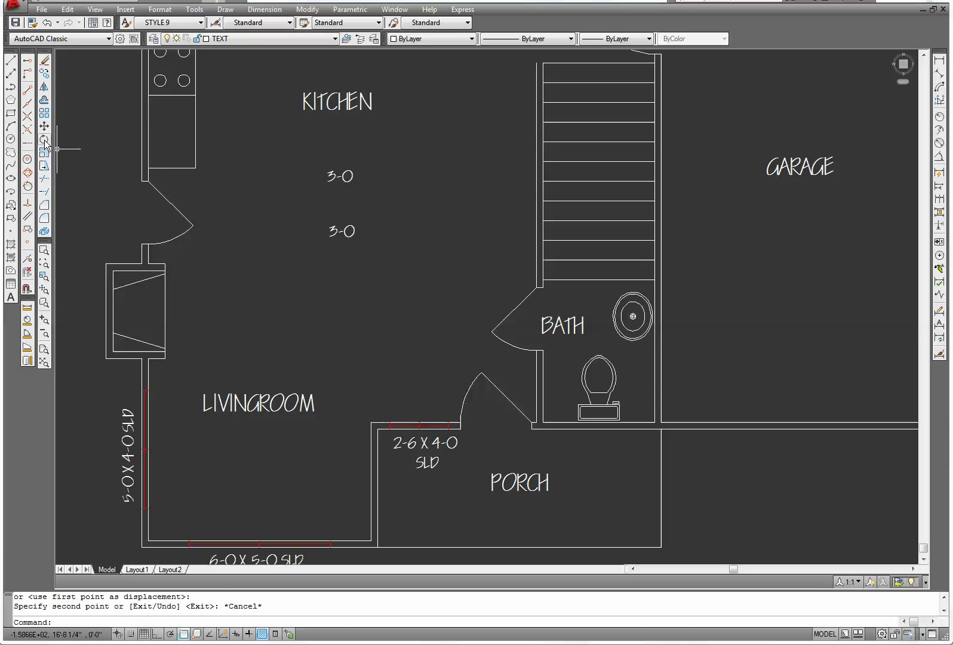
Rotate the upper copy of the 3-0 label by 90 degrees about its middle.
{"action": "left_click", "coordinate": [44, 141]}
{"action": "left_click", "coordinate": [375, 188]}
{"action": "left_click", "coordinate": [294, 172]}
{"action": "key", "text": "Return"}
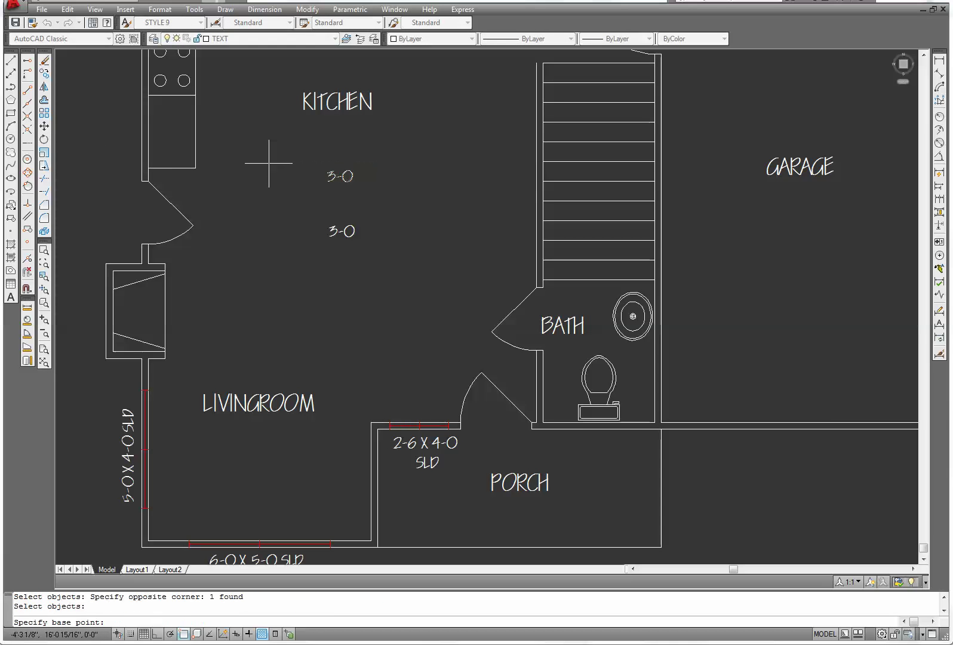
{"action": "left_click", "coordinate": [340, 176]}
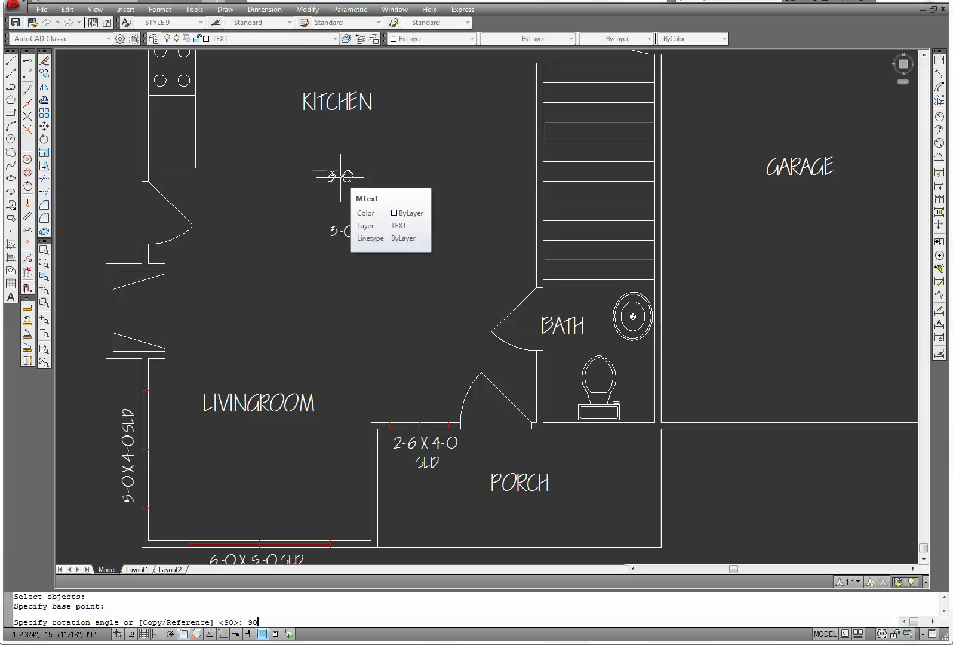
{"action": "type", "text": "90"}
{"action": "key", "text": "Return"}
{"action": "key", "text": "Escape"}
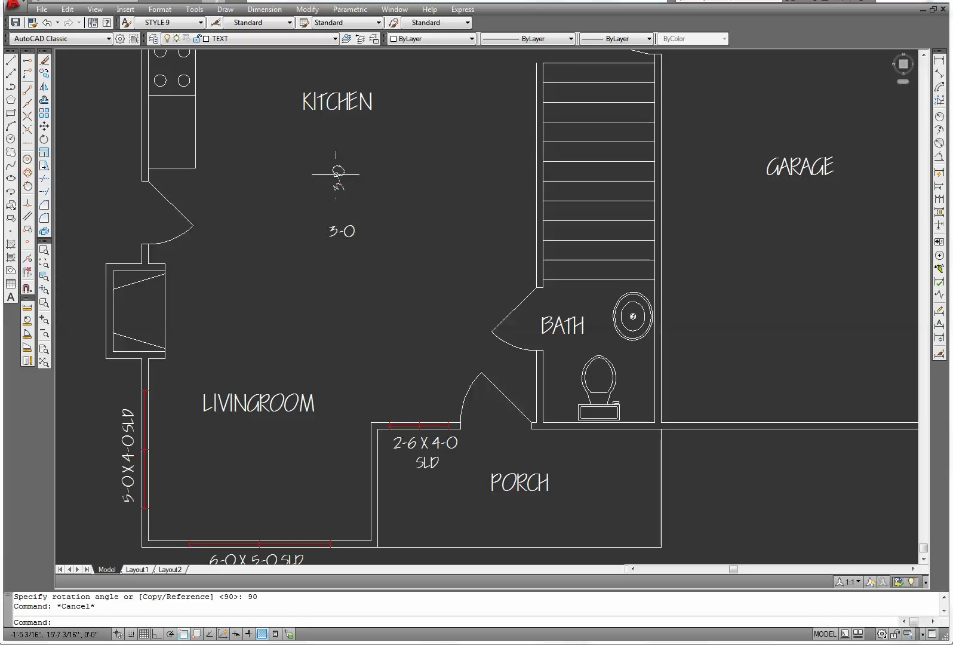
Change the text of the rotated label below the kitchen label to 2-8.
{"action": "double_click", "coordinate": [338, 178]}
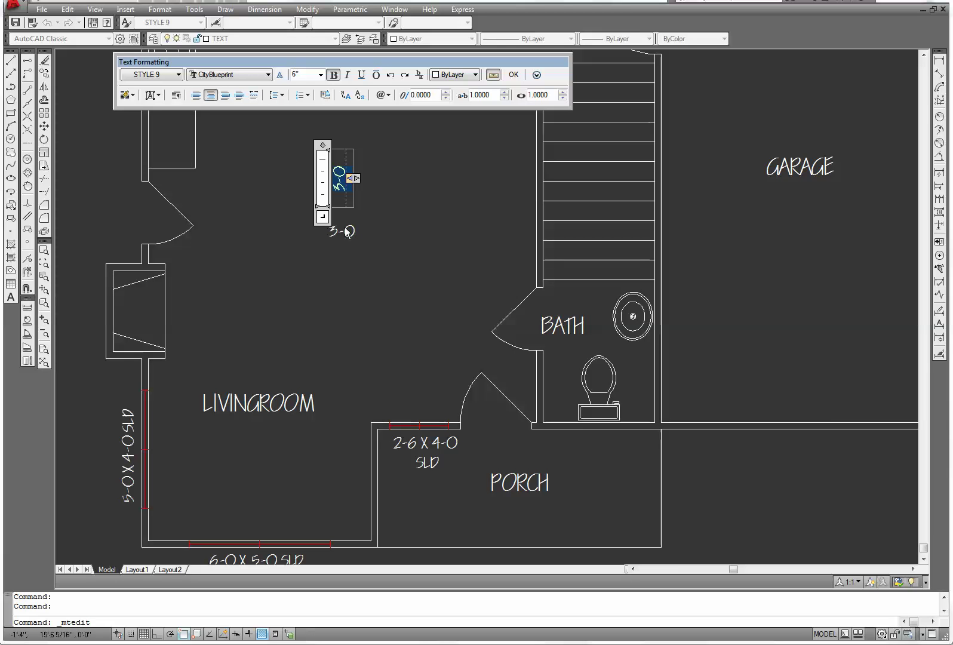
{"action": "type", "text": "2-8"}
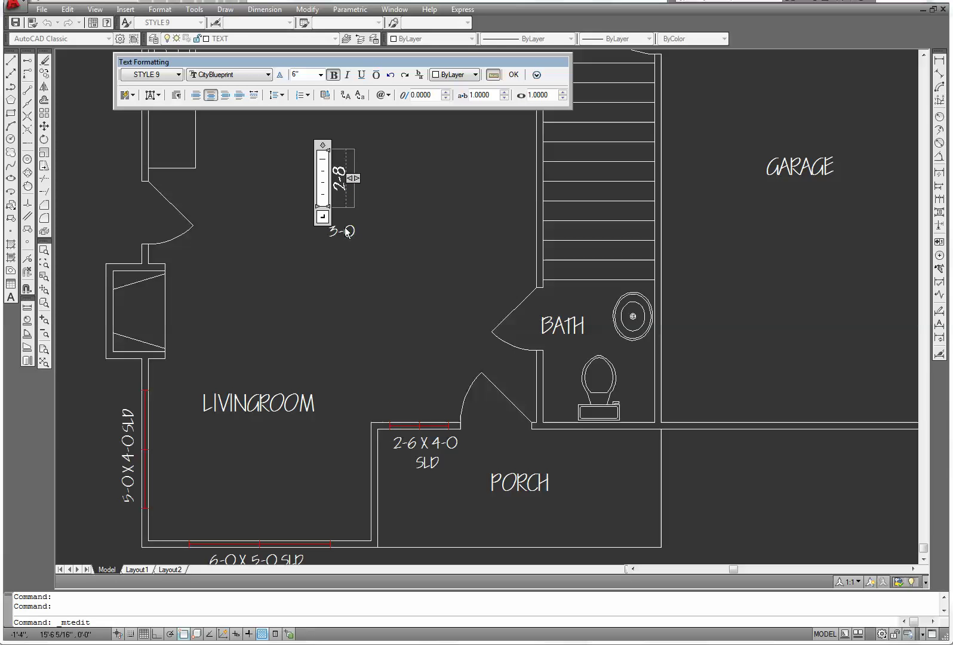
{"action": "left_click", "coordinate": [512, 75]}
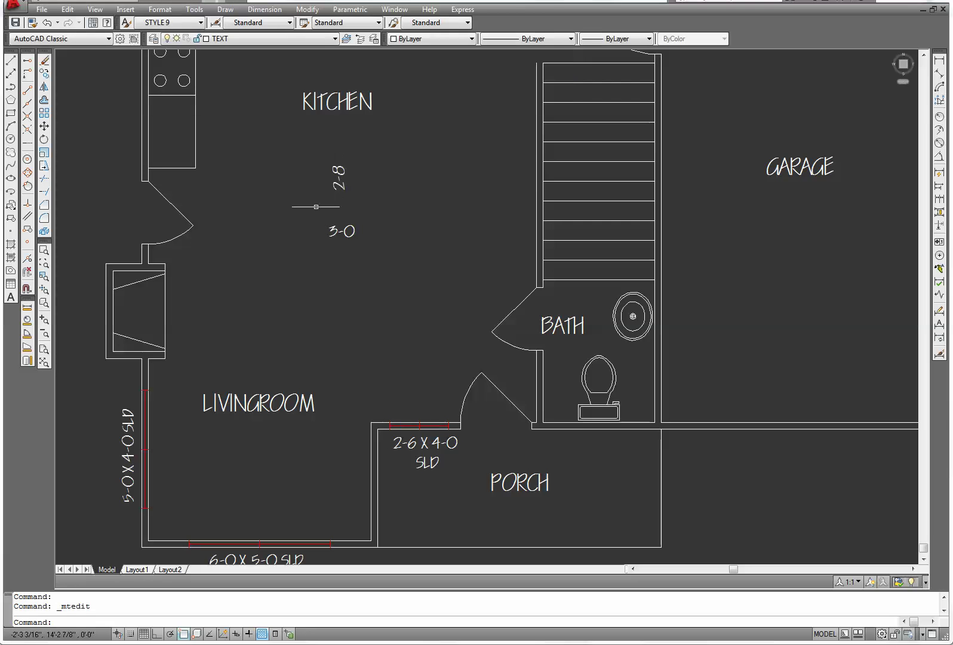
Copy the rotated 2-8 label into three door openings: the exterior door above the fireplace, the bath door and the garage door.
{"action": "left_click", "coordinate": [45, 76]}
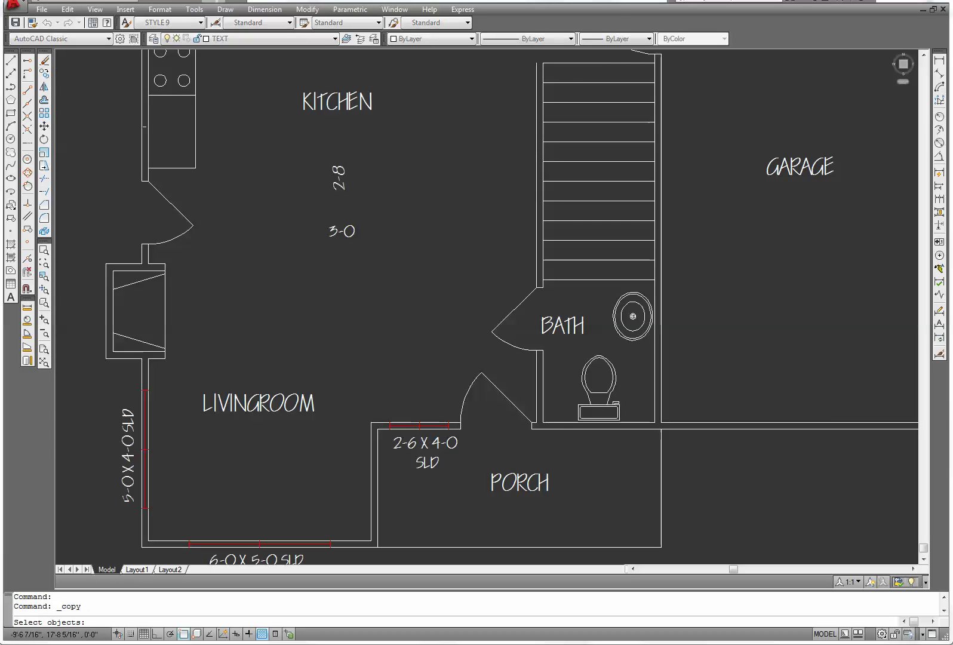
{"action": "left_click", "coordinate": [368, 196]}
{"action": "left_click", "coordinate": [315, 152]}
{"action": "key", "text": "Return"}
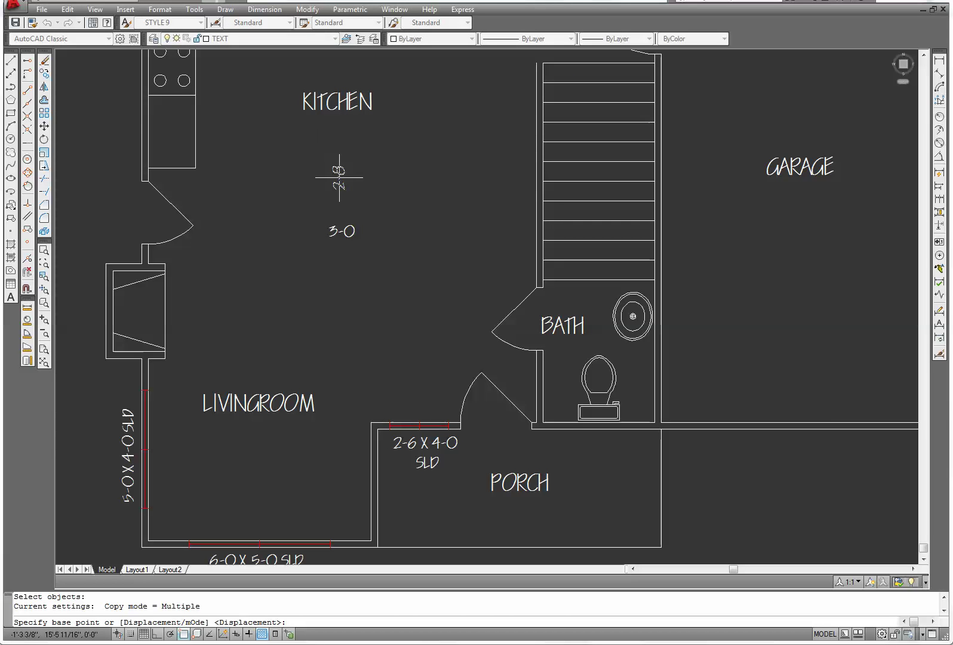
{"action": "left_click", "coordinate": [336, 177]}
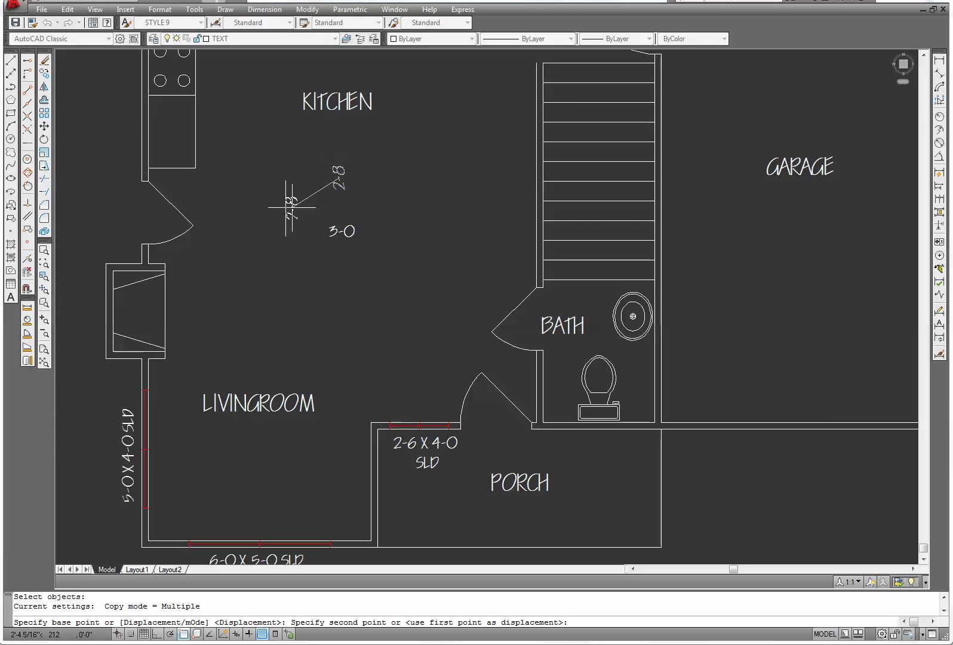
{"action": "left_click", "coordinate": [148, 215]}
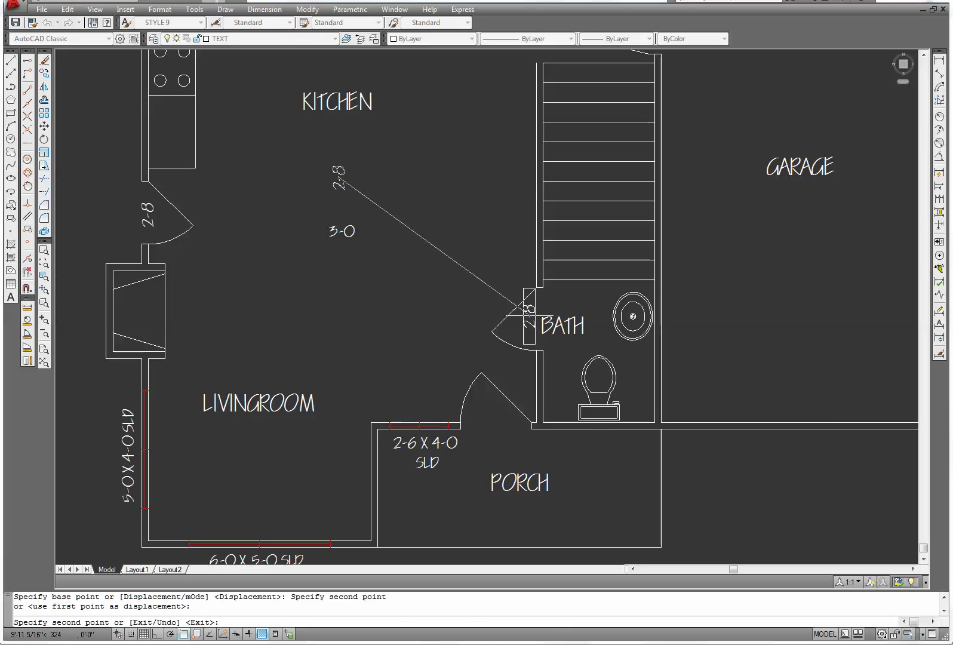
{"action": "left_click", "coordinate": [529, 320]}
{"action": "middle_click_drag", "start_coordinate": [530, 308], "coordinate": [453, 470]}
{"action": "left_click", "coordinate": [579, 184]}
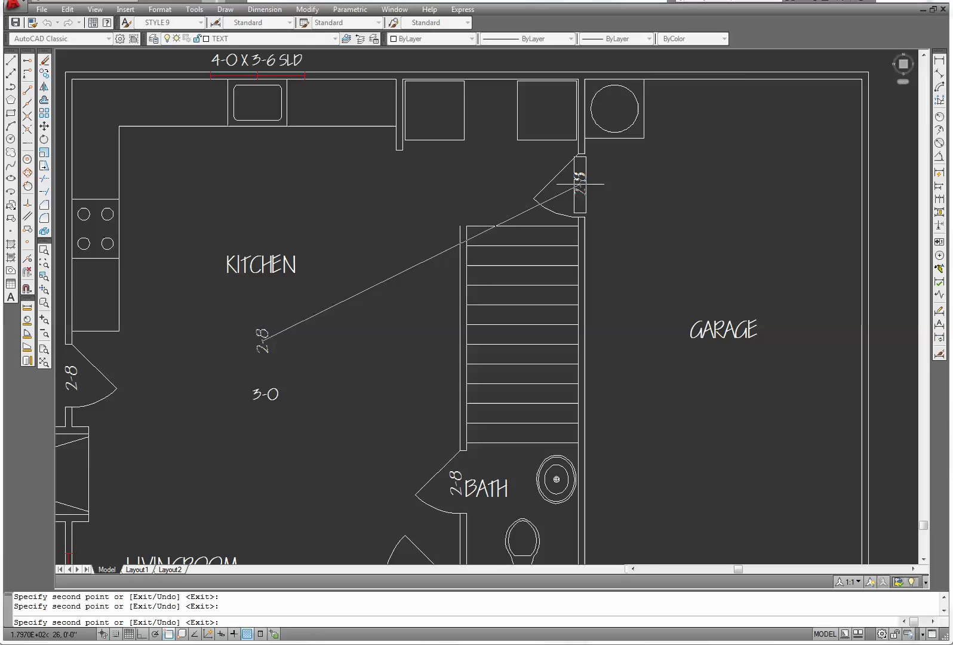
{"action": "middle_click_drag", "start_coordinate": [334, 276], "coordinate": [388, 226]}
{"action": "key", "text": "Escape"}
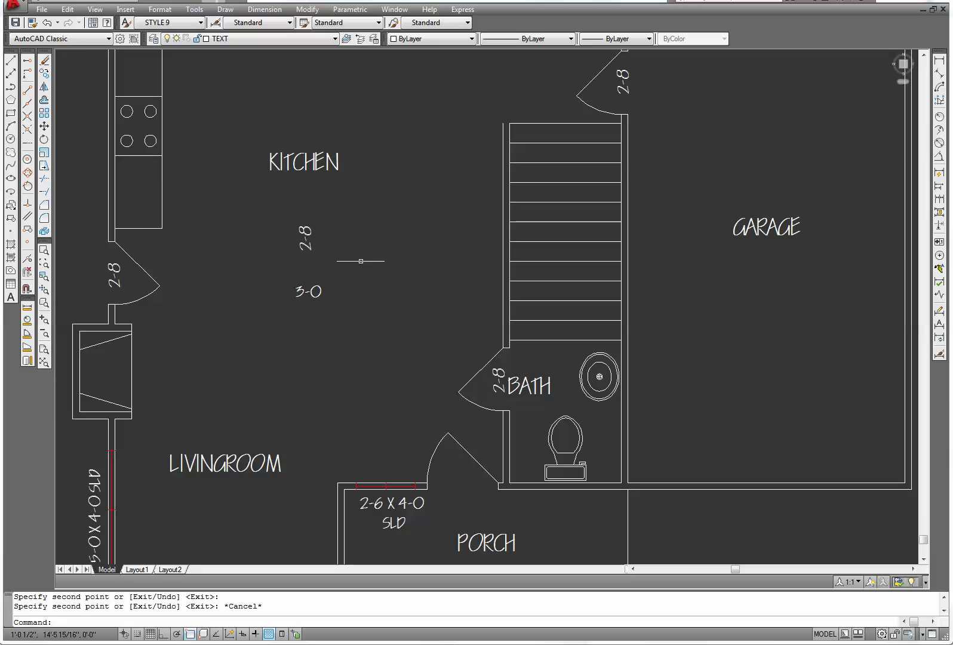
Copy the horizontal 3-0 label into the front door opening between the living room and the porch.
{"action": "middle_click_drag", "start_coordinate": [338, 287], "coordinate": [342, 171]}
{"action": "right_click", "coordinate": [197, 134]}
{"action": "left_click", "coordinate": [218, 141]}
{"action": "left_click", "coordinate": [335, 200]}
{"action": "left_click", "coordinate": [281, 168]}
{"action": "right_click", "coordinate": [281, 167]}
{"action": "left_click", "coordinate": [317, 181]}
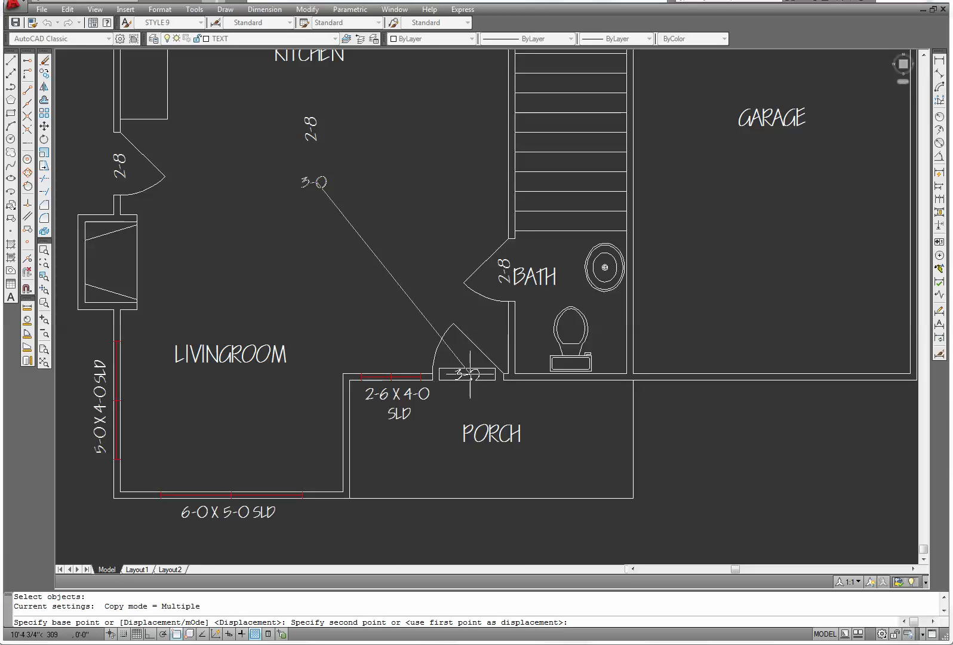
{"action": "left_click", "coordinate": [470, 376]}
{"action": "key", "text": "Escape"}
Erase the two source labels, 2-8 and 3-0, from the open area between the kitchen and living room labels.
{"action": "left_click", "coordinate": [335, 204]}
{"action": "left_click", "coordinate": [284, 111]}
{"action": "right_click", "coordinate": [284, 111]}
{"action": "left_click", "coordinate": [306, 186]}
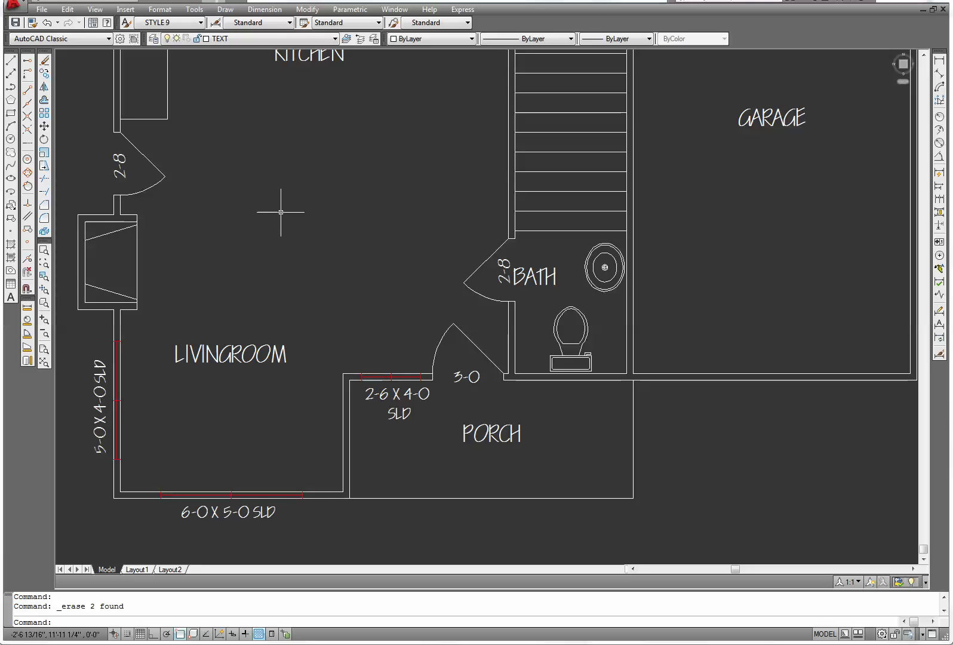
Move the BATH label slightly right and down, clear of the 2-8 label at the bath door.
{"action": "scroll", "coordinate": [377, 269], "scroll_direction": "down", "scroll_amount": 3}
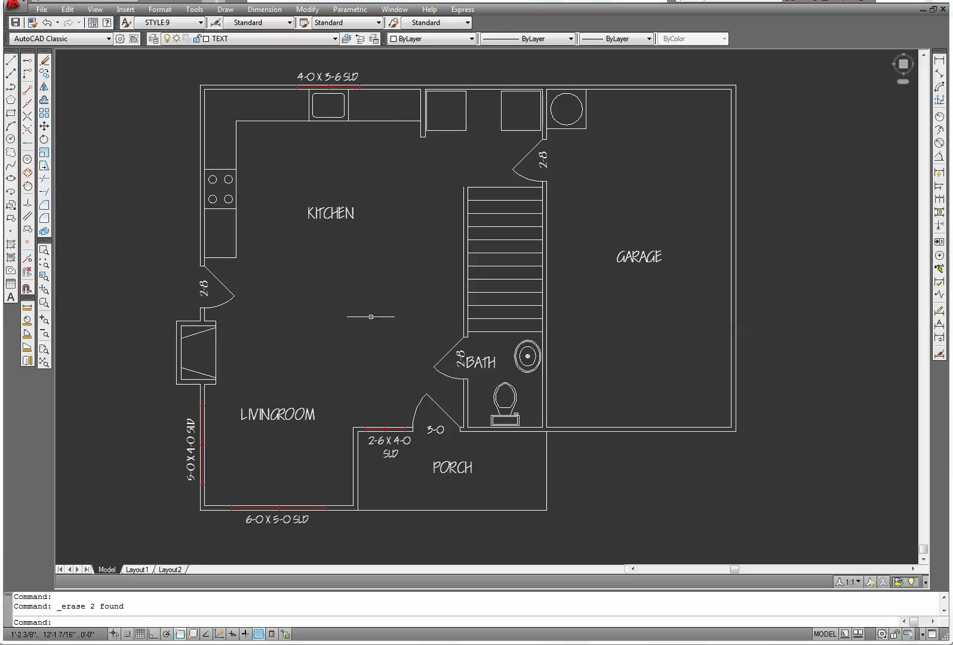
{"action": "left_click", "coordinate": [43, 126]}
{"action": "left_click", "coordinate": [499, 373]}
{"action": "left_click", "coordinate": [483, 334]}
{"action": "key", "text": "Return"}
{"action": "left_click", "coordinate": [480, 362]}
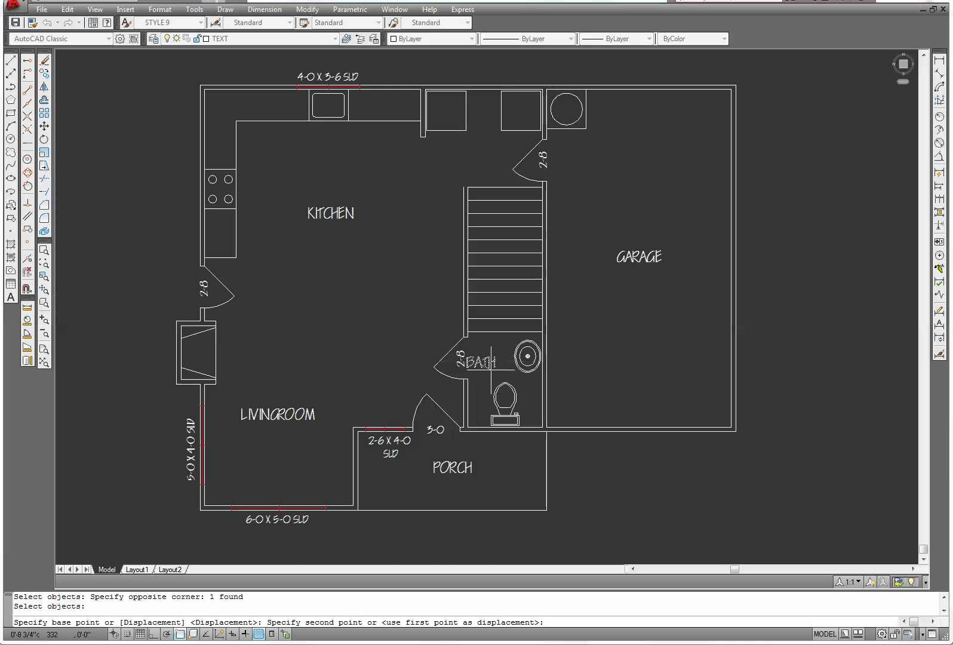
{"action": "left_click", "coordinate": [490, 367]}
Move the GARAGE label slightly down and to the left, closer to the middle of the garage.
{"action": "right_click", "coordinate": [311, 327]}
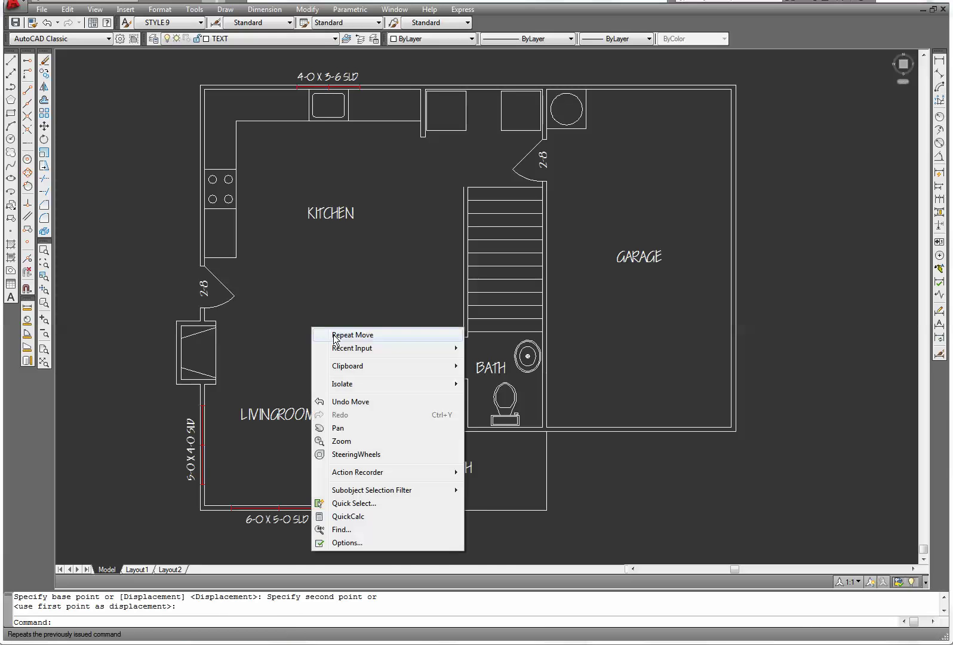
{"action": "left_click", "coordinate": [334, 332]}
{"action": "left_click", "coordinate": [674, 275]}
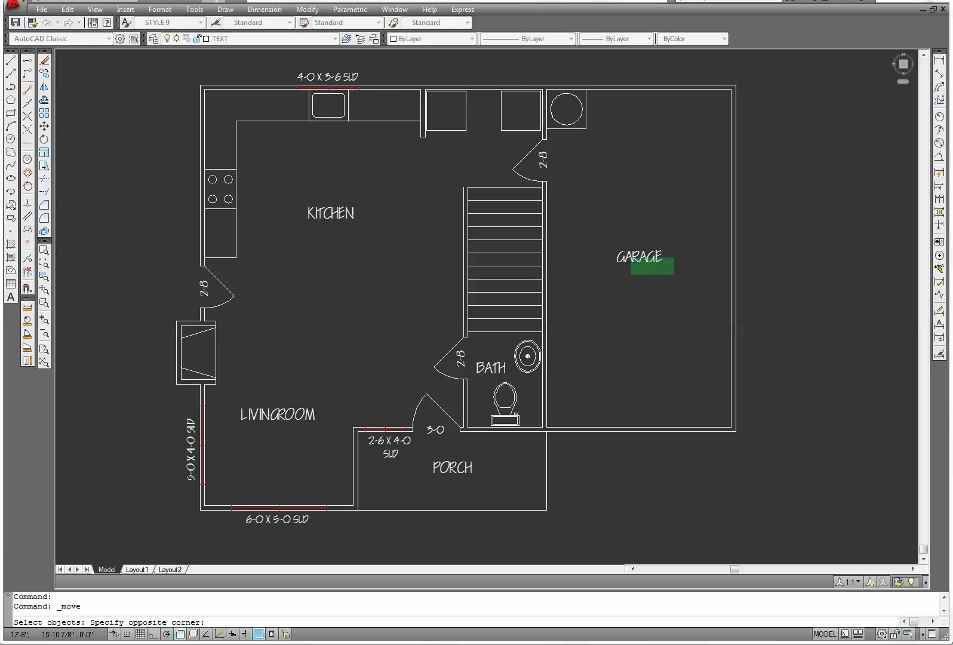
{"action": "left_click", "coordinate": [621, 239]}
{"action": "key", "text": "Return"}
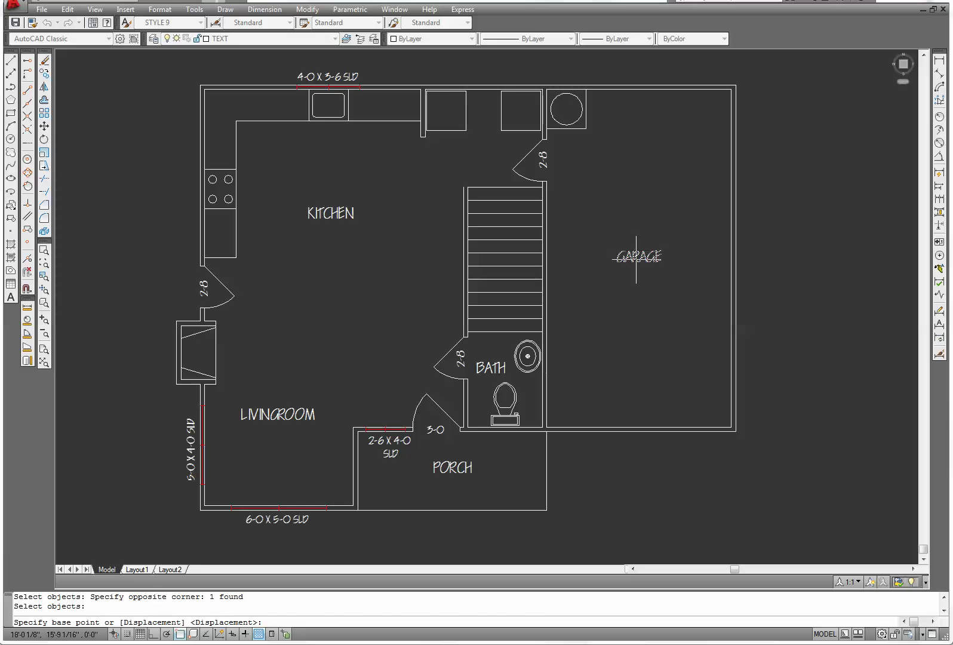
{"action": "left_click", "coordinate": [638, 257]}
{"action": "left_click", "coordinate": [627, 265]}
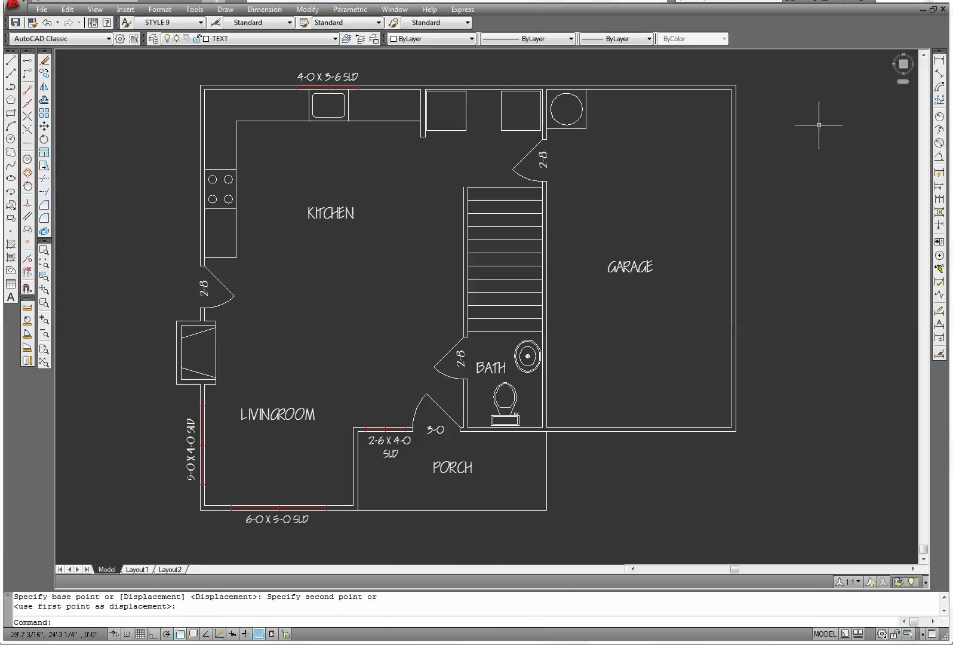